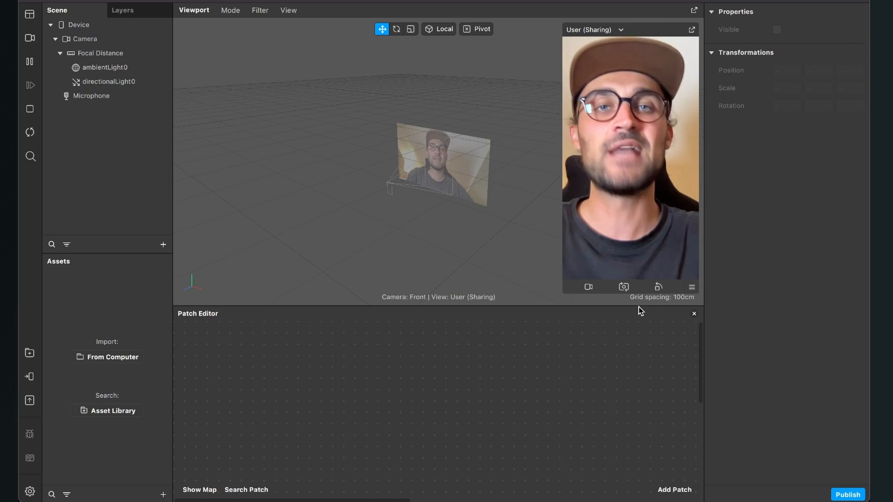
Switch to the browser and download the shared "Catch Game with Timer" folder from Dropbox.
key("ctrl+Right")
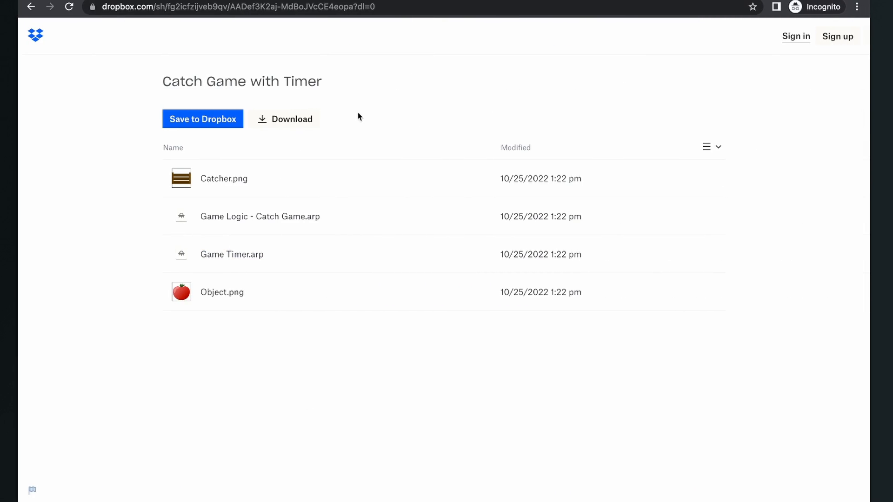
left_click(298, 119)
left_click(291, 391)
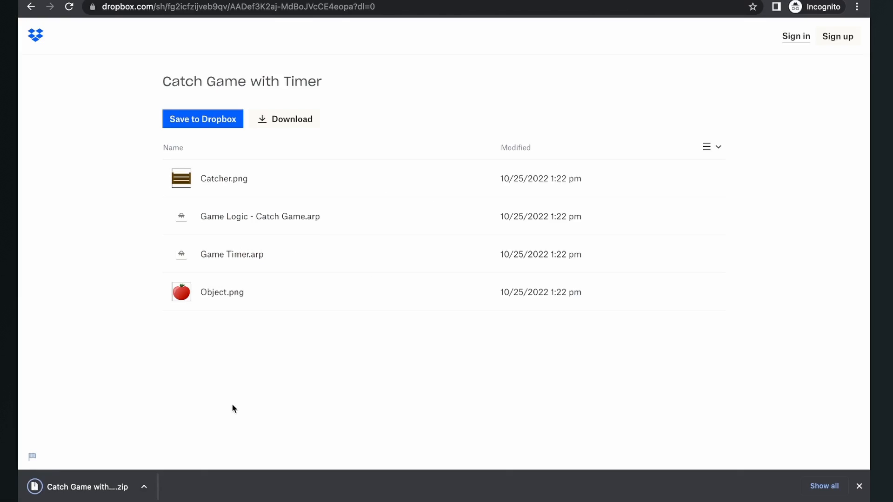
key("ctrl+Left")
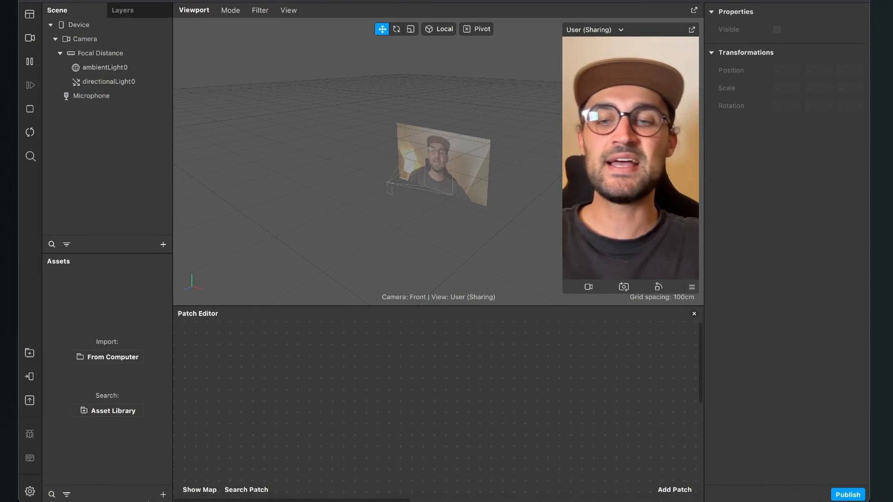
Extract "Catch Game with Timer.zip" in the Downloads folder and open the extracted folder.
mouse_move(88, 494)
left_click(87, 472)
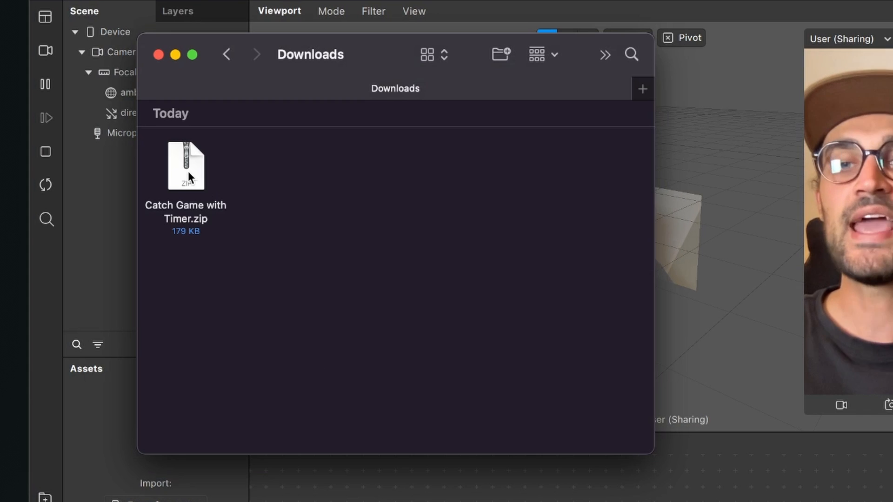
double_click(188, 171)
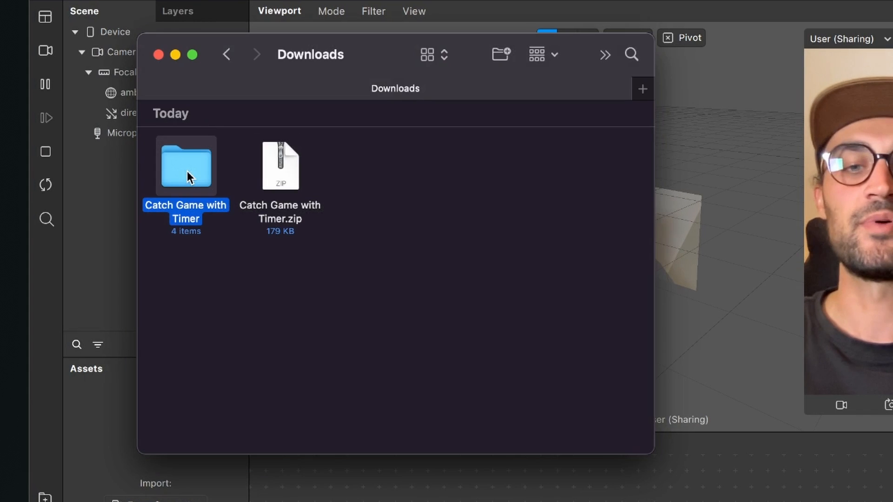
left_click_drag(192, 174, 401, 278)
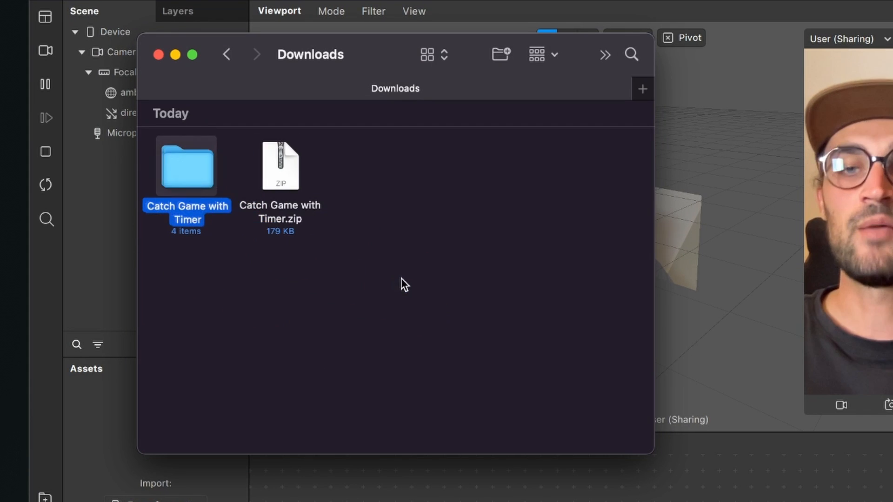
double_click(188, 172)
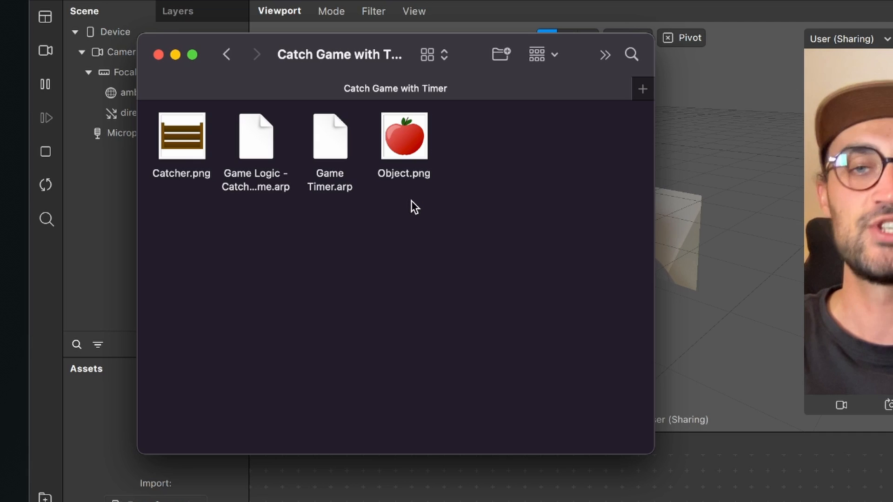
Import Catcher.png, Object.png, Game Timer.arp and the Game Logic - Catch Game patch file into the project's assets.
left_click_drag(467, 230, 178, 138)
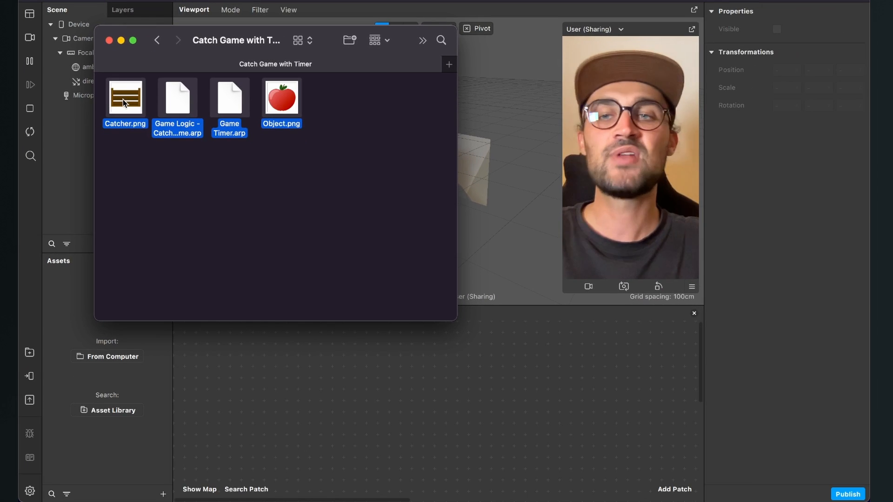
left_click_drag(125, 102, 67, 325)
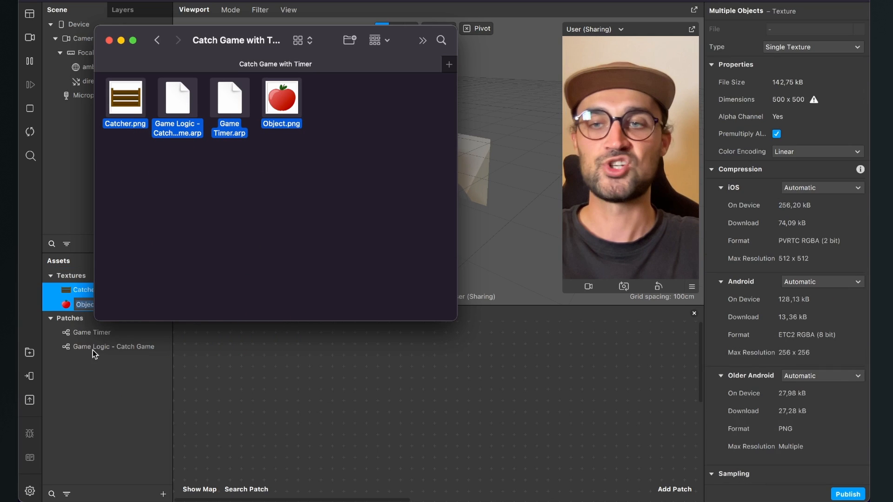
left_click(116, 417)
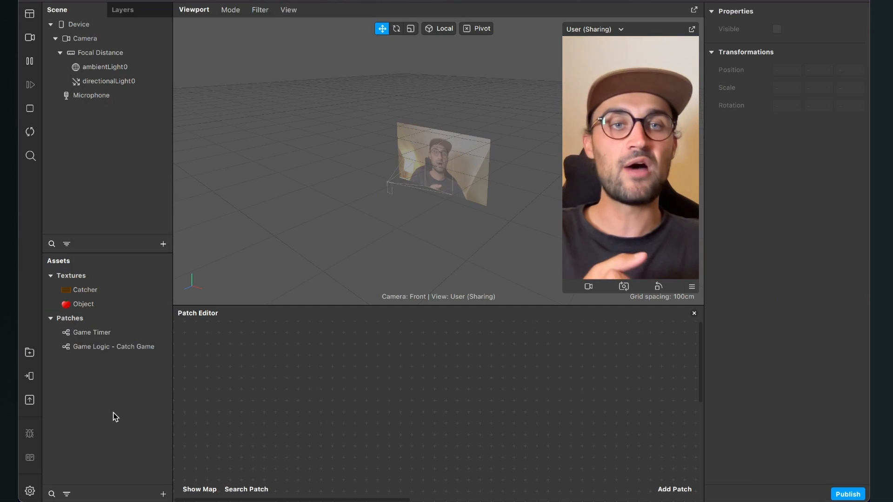
Set the Catcher texture's compression to None for iOS, Android and Older Android.
double_click(95, 295)
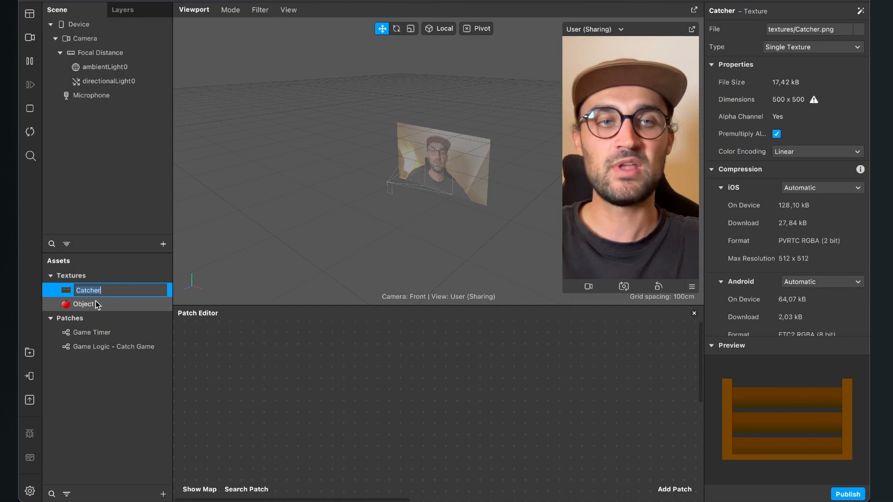
left_click(100, 305)
left_click(102, 292)
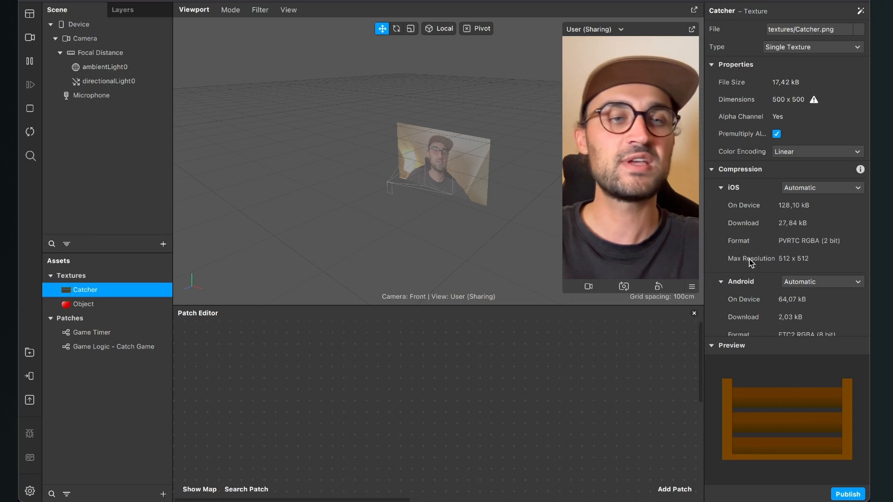
left_click(809, 192)
left_click(810, 203)
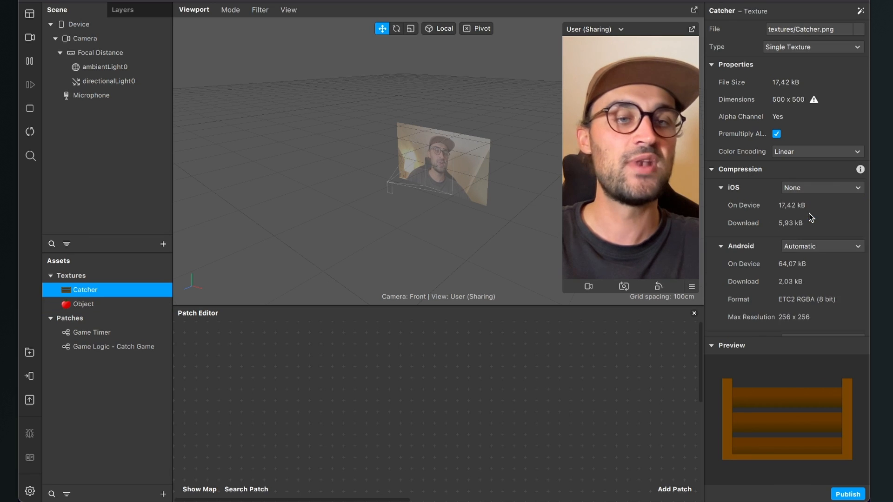
left_click(814, 251)
left_click(814, 273)
scroll(768, 292, "down", 2)
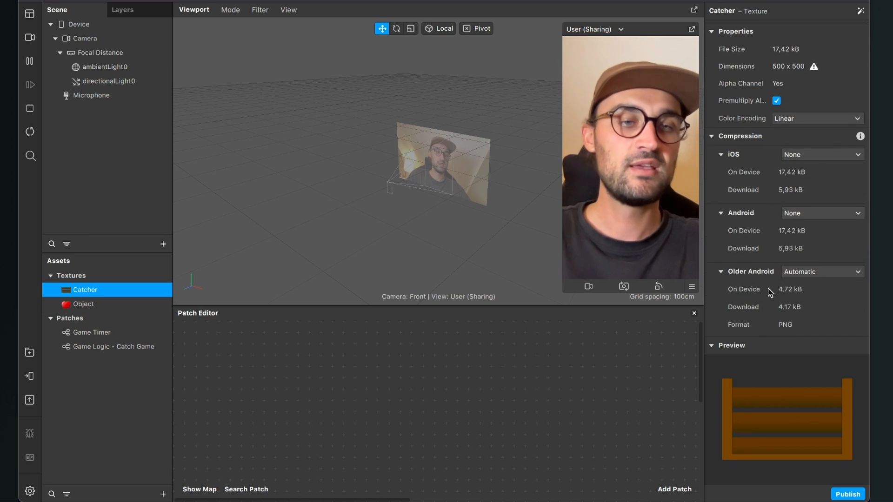
left_click(819, 276)
left_click(817, 298)
Set the Object texture's compression to None for iOS, Android and Older Android.
left_click(135, 305)
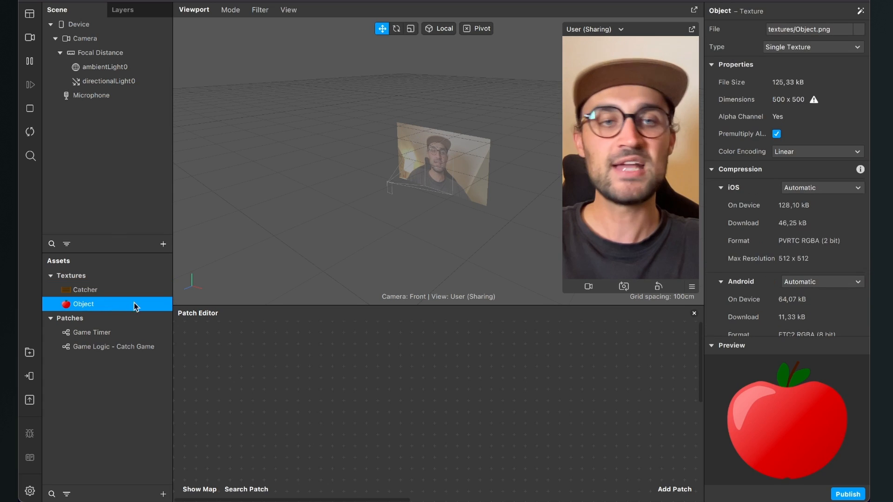
left_click(814, 191)
left_click(811, 213)
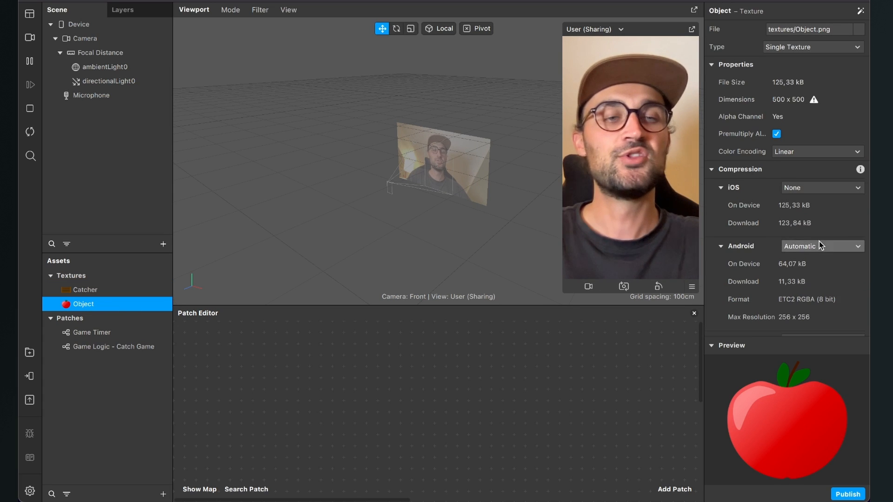
left_click(812, 277)
scroll(811, 277, "down", 1)
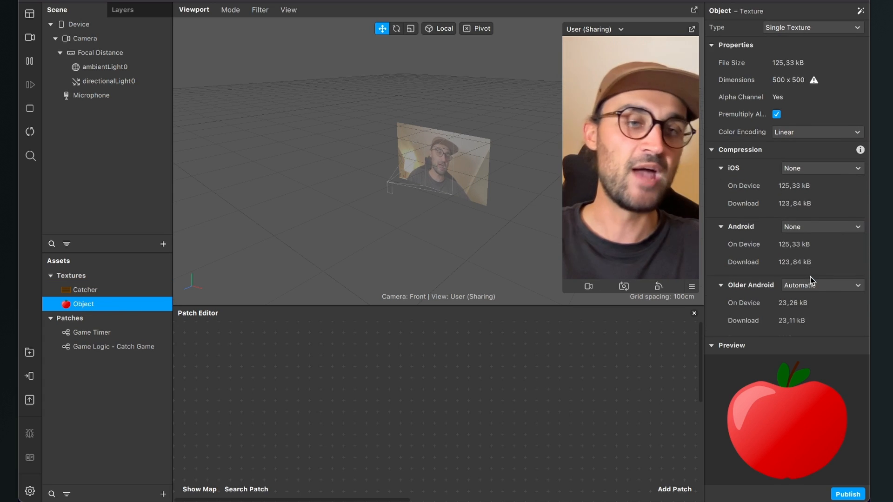
left_click(817, 286)
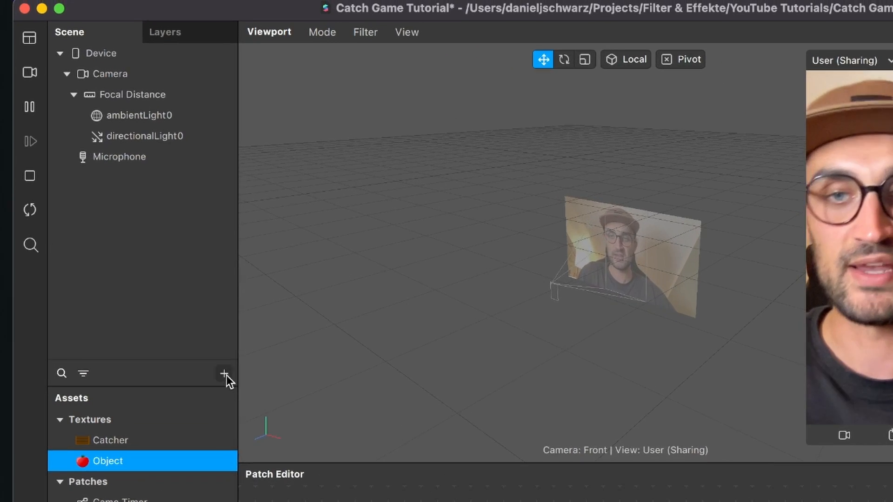
Add a Face Tracker object to the scene.
left_click(162, 244)
type("fa")
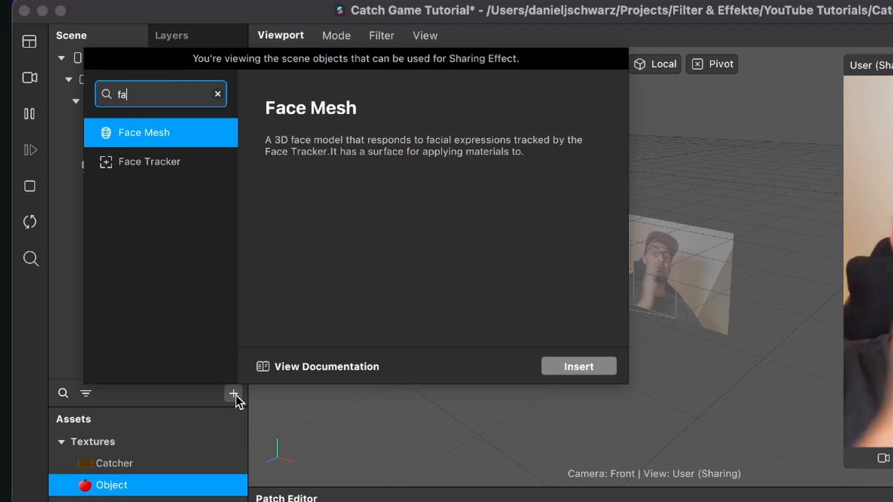
key("Down")
key("Return")
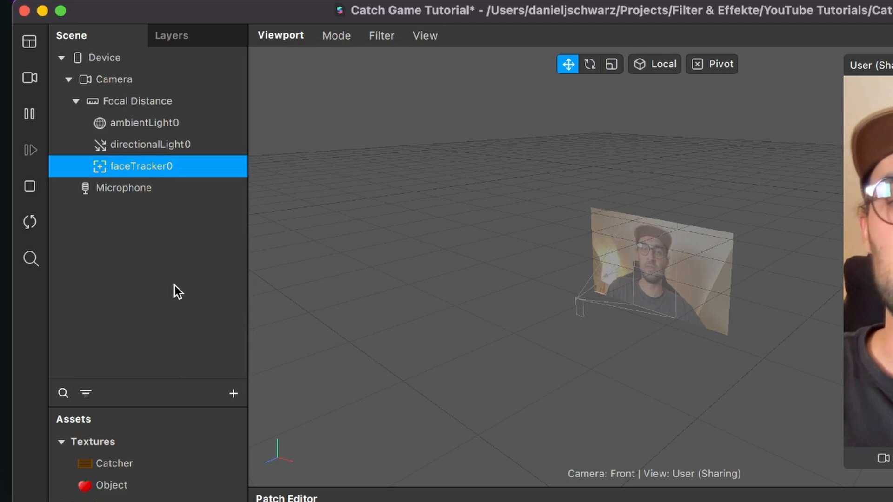
left_click(155, 254)
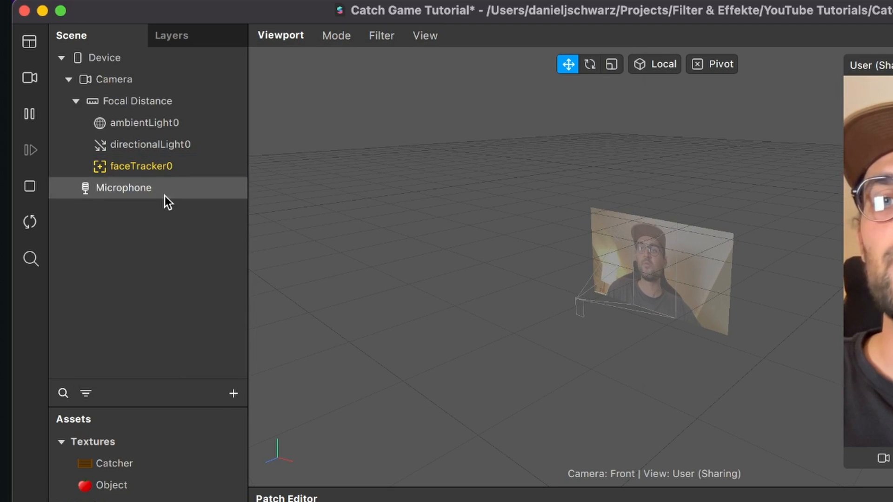
Place faceTracker0 in the Patch Editor to create its Face Finder, Face Select and tracker patches.
left_click(148, 168)
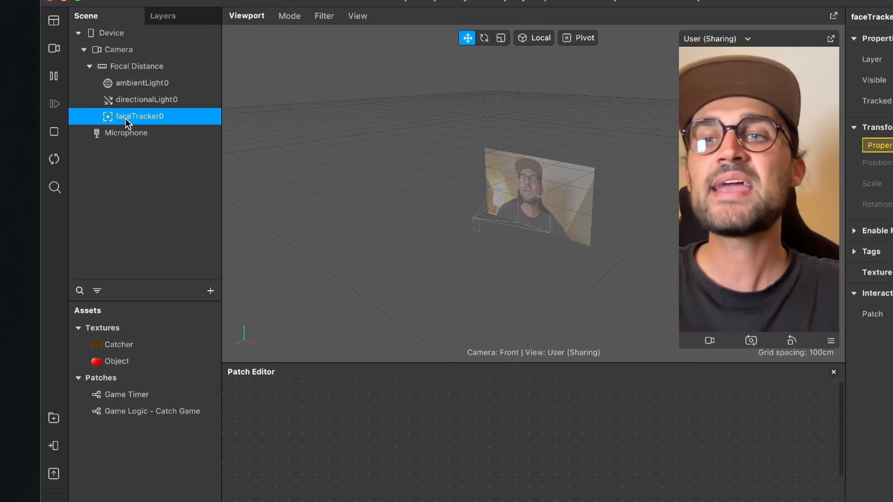
left_click_drag(126, 116, 354, 407)
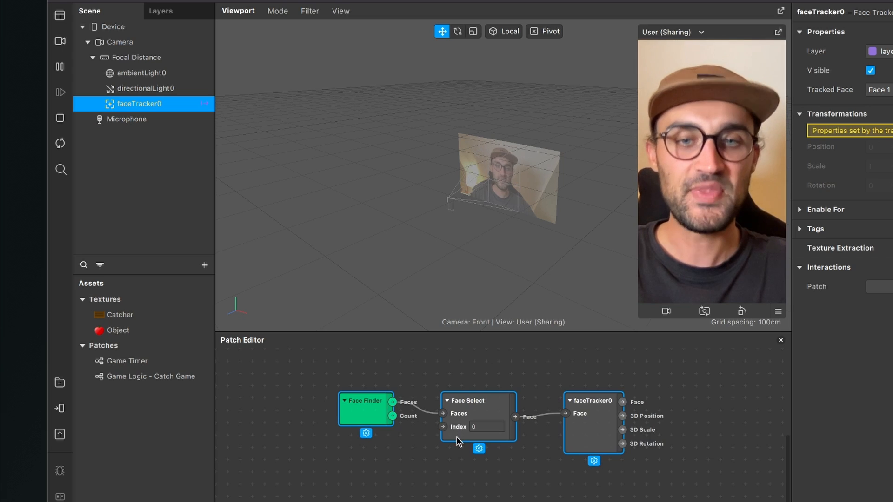
scroll(524, 470, "right", 5)
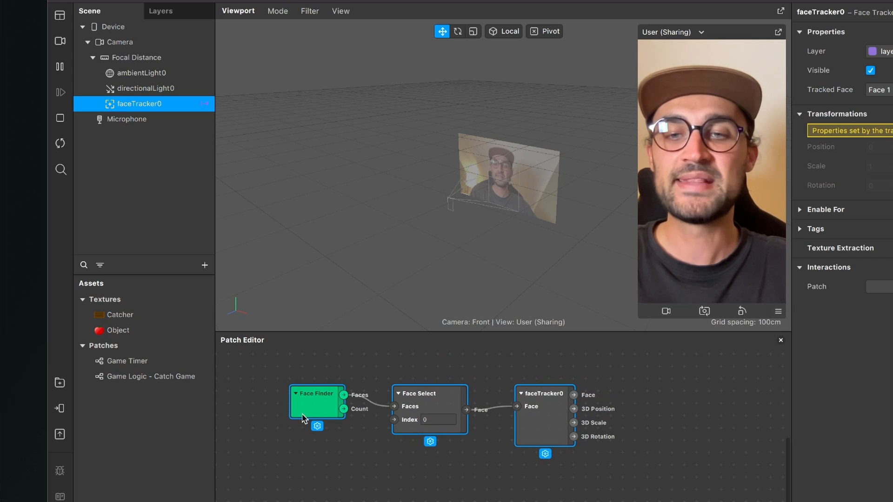
scroll(572, 423, "left", 2)
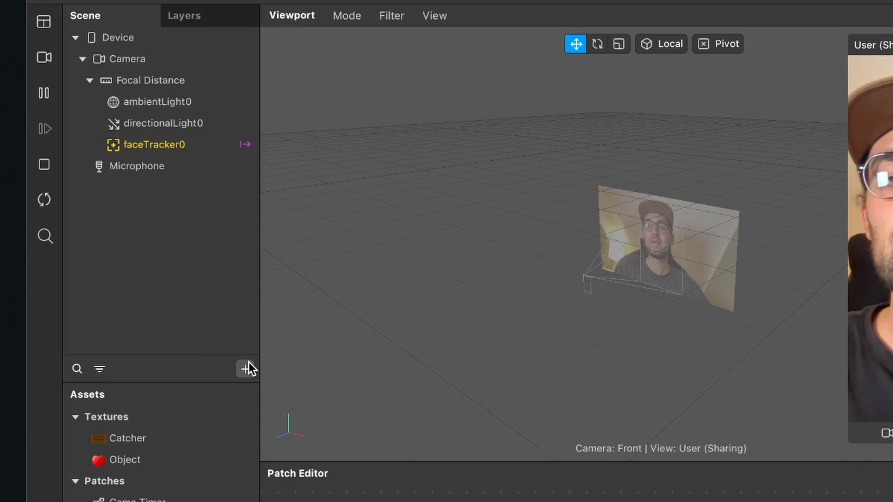
Add a plane to the scene and rename it Catcher.
left_click(163, 243)
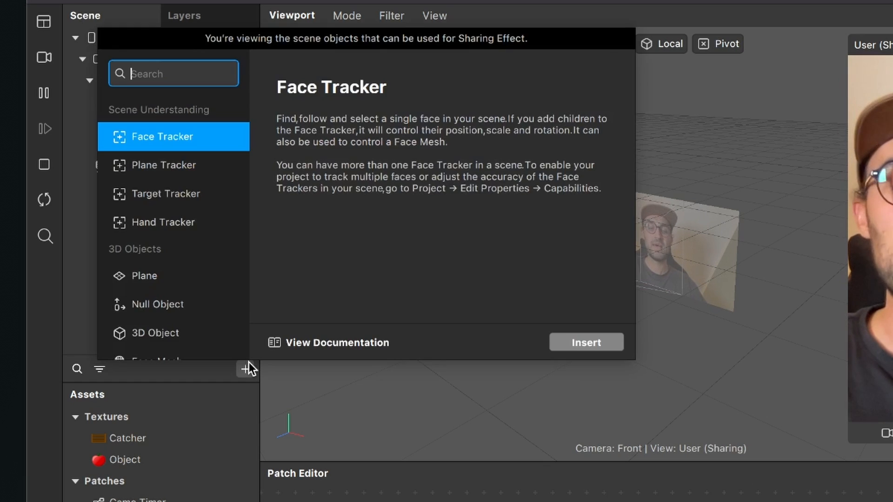
type("pla")
key("Return")
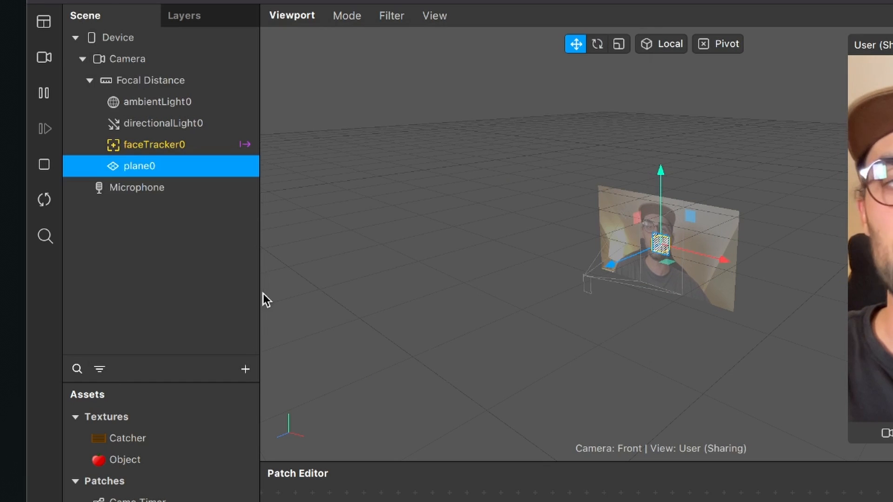
double_click(152, 166)
type("Catc")
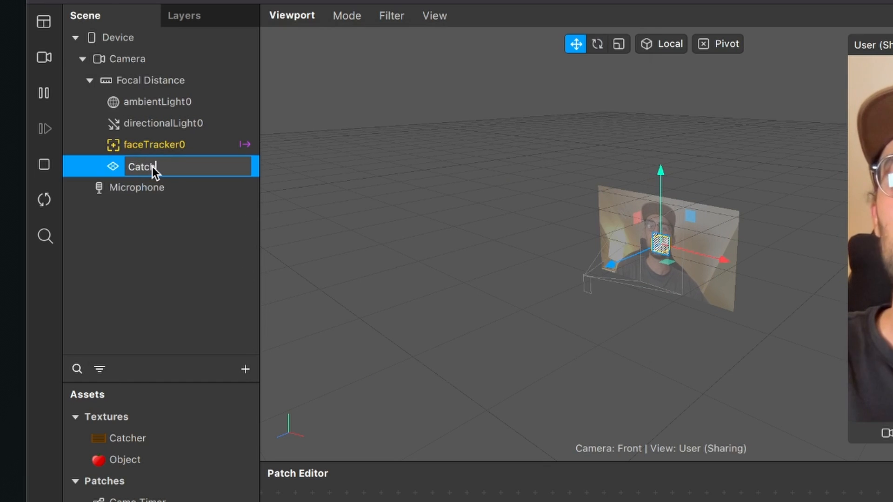
type("her")
key("Return")
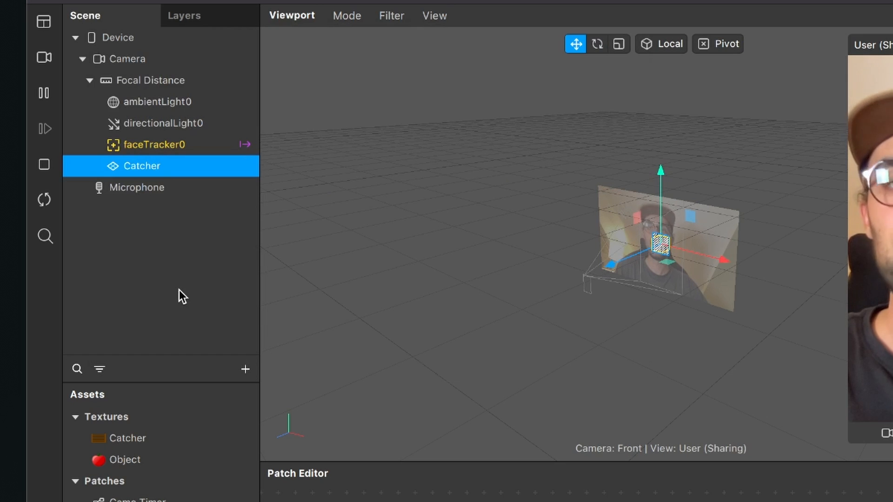
left_click(179, 289)
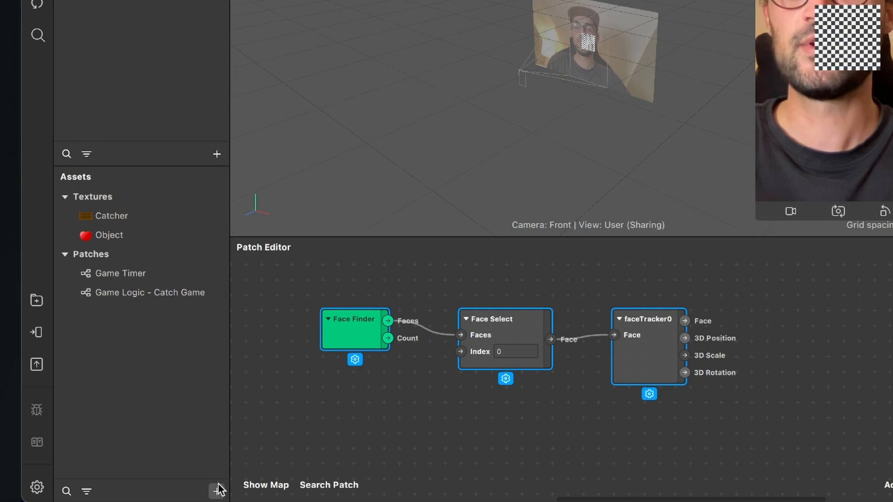
Create a new material named Catcher in the assets and open its properties.
left_click(163, 494)
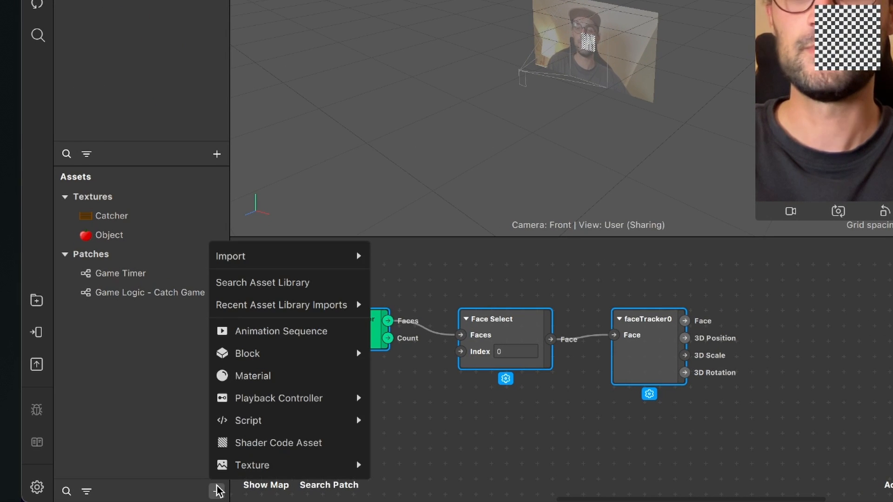
left_click(259, 375)
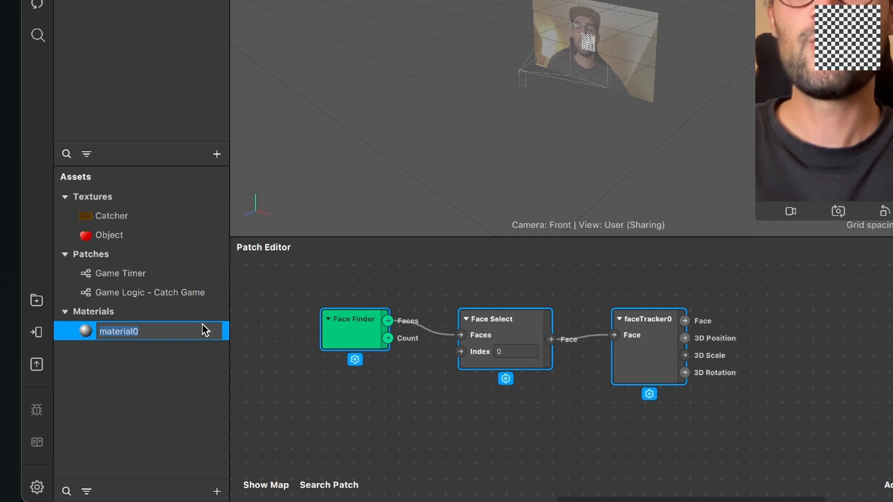
type("Catcher")
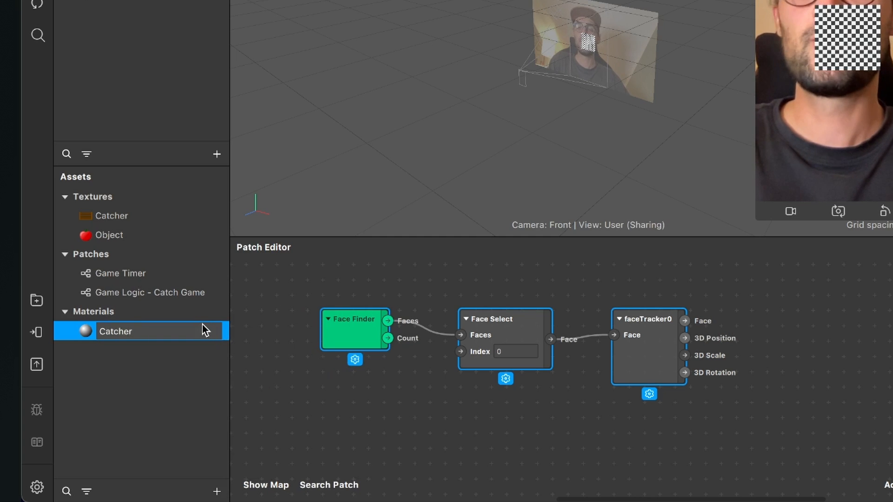
key("Return")
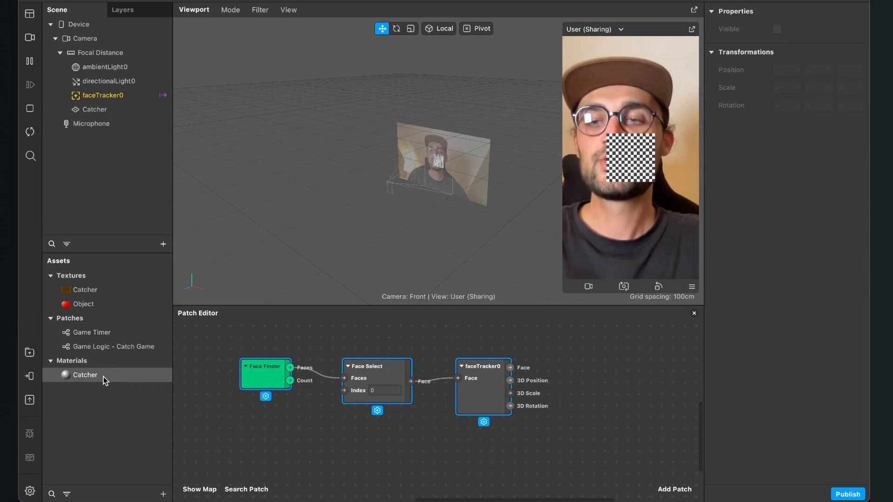
left_click(103, 376)
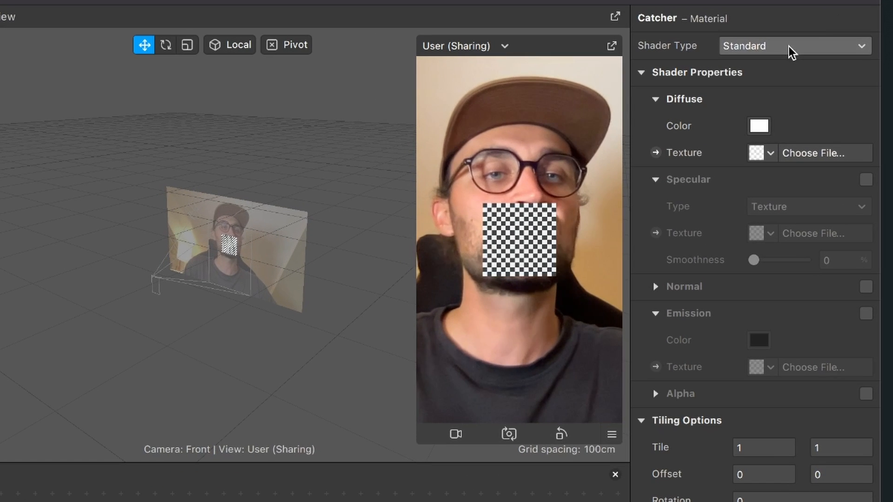
Set the Catcher material's shader type to Flat and assign the Catcher texture as its diffuse texture.
left_click(789, 46)
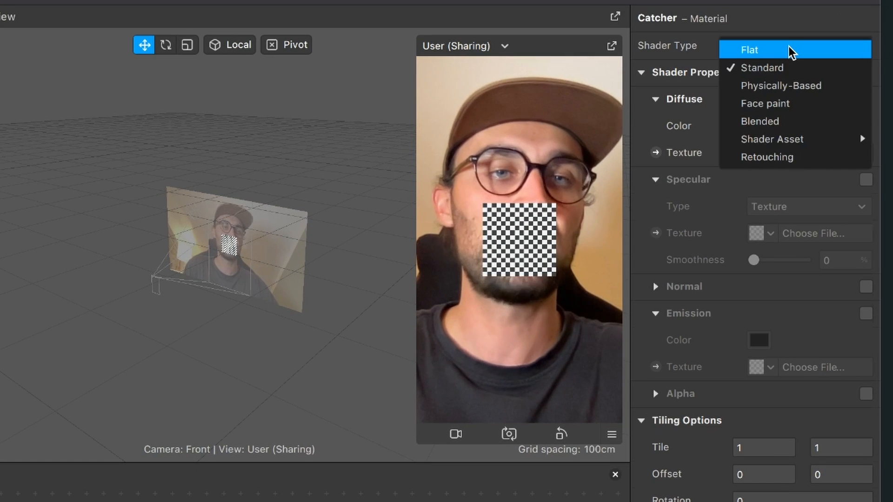
left_click(788, 50)
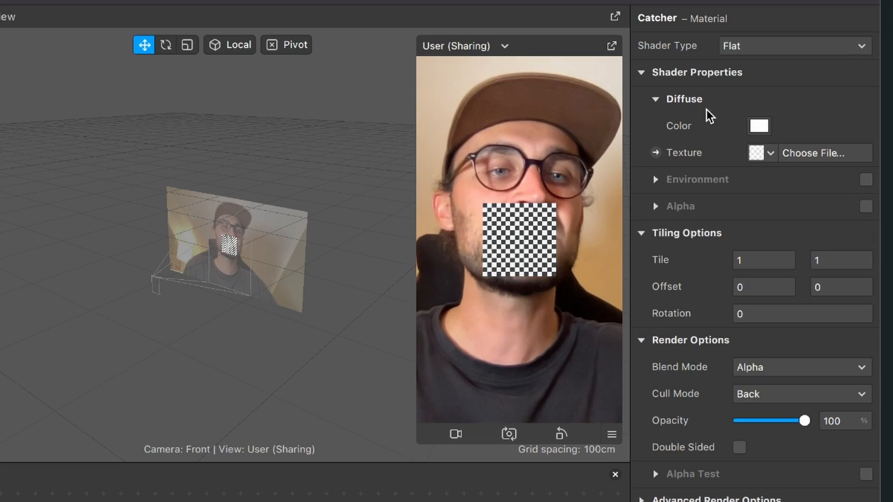
left_click(770, 155)
left_click(766, 178)
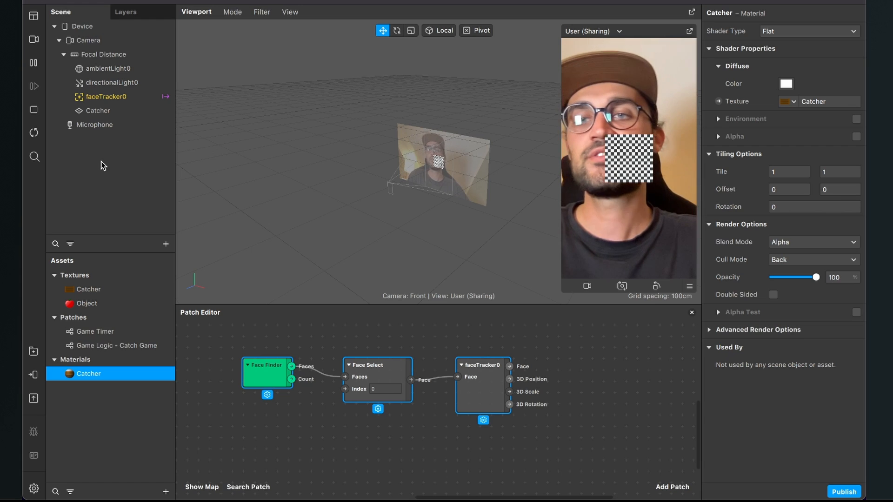
Apply the Catcher material to the Catcher plane.
left_click(108, 114)
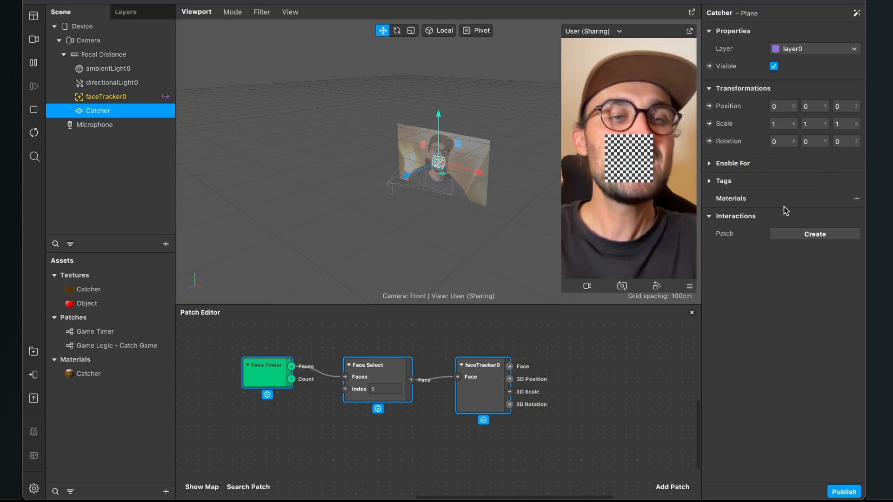
left_click(856, 200)
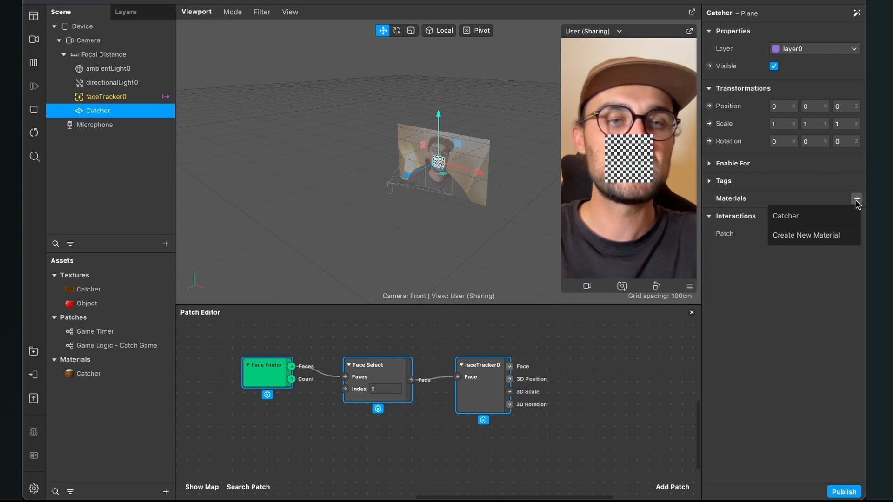
left_click(821, 215)
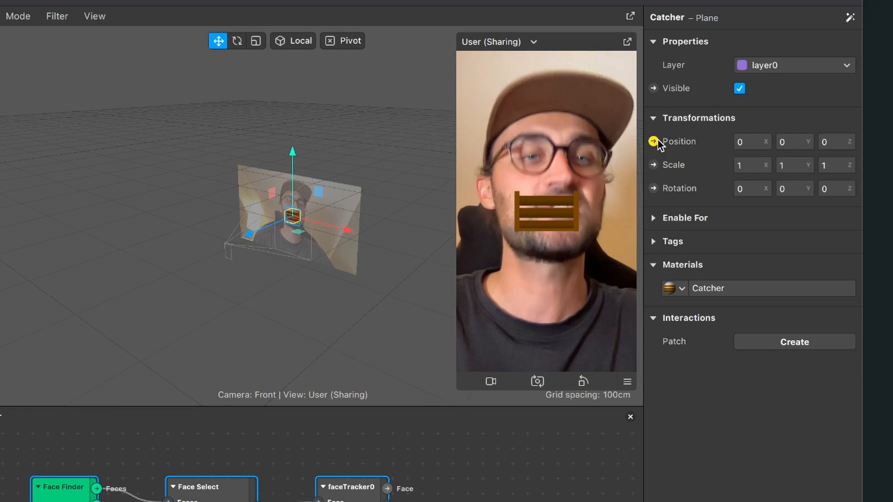
Create a 3D Position patch for the Catcher plane and place it well to the right of the faceTracker0 patch.
left_click(653, 142)
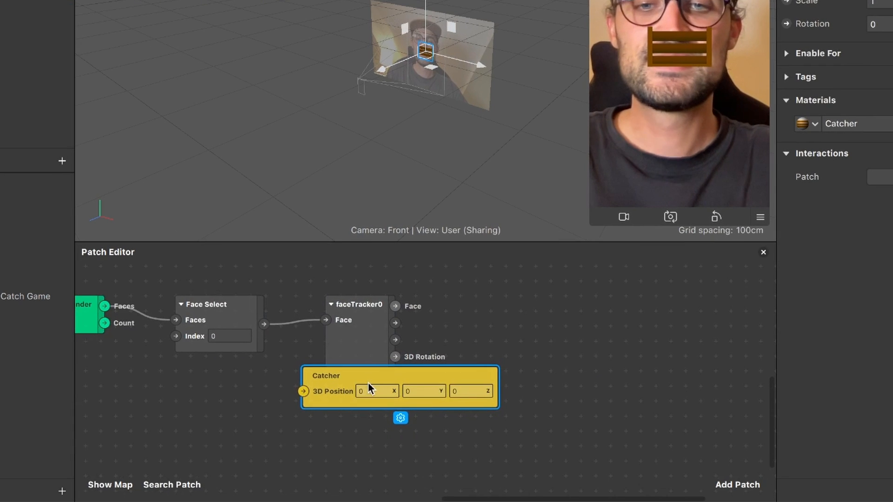
left_click_drag(368, 383, 705, 351)
scroll(498, 389, "down", 3)
left_click(498, 390)
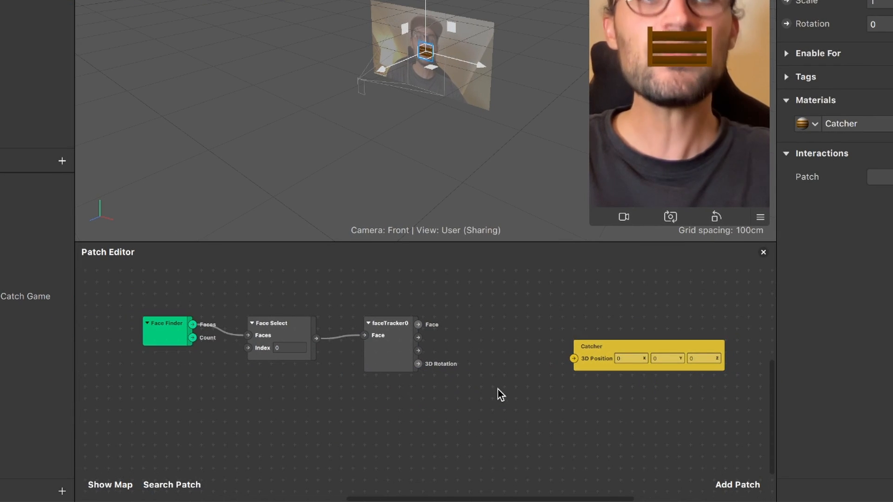
left_click_drag(622, 350, 692, 324)
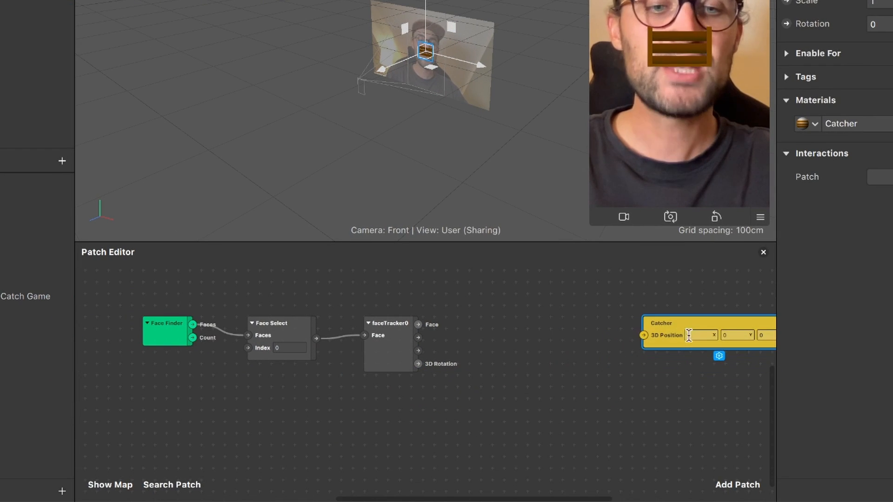
Add an Unpack patch to the Patch Editor.
left_click(731, 476)
type("un")
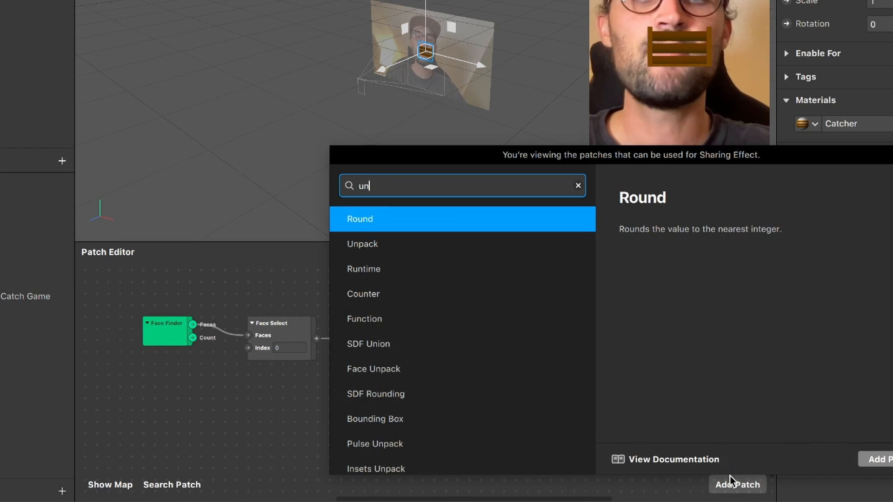
left_click(445, 248)
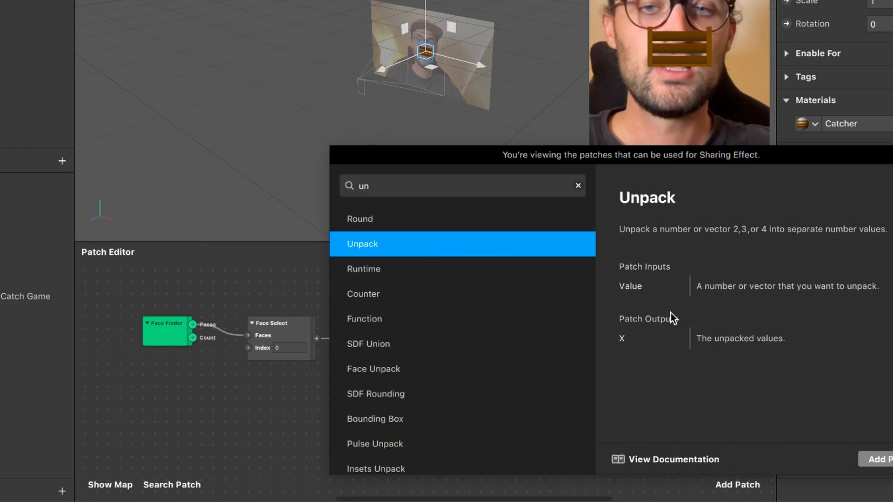
key("Return")
scroll(566, 399, "down", 3)
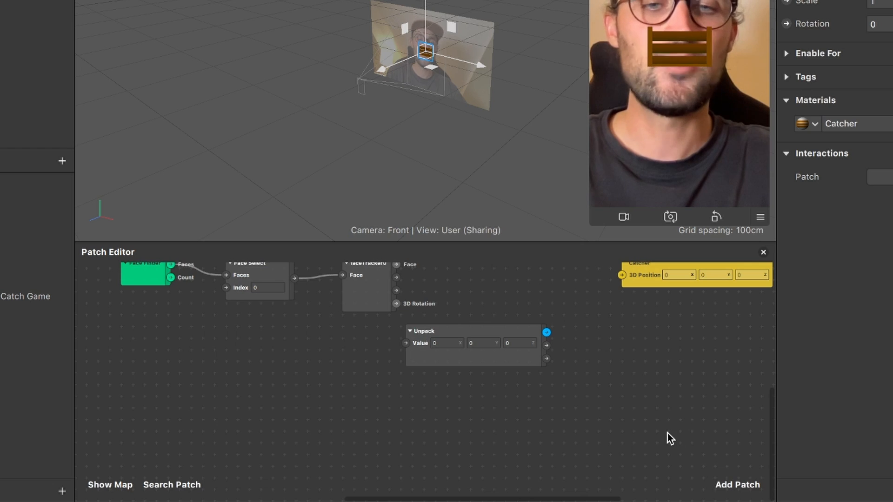
Add a Pack patch, place it to the right of the Unpack patch, and delete the stray extra patch.
scroll(670, 438, "right", 3)
scroll(670, 438, "down", 1)
scroll(668, 438, "up", 1)
left_click(740, 485)
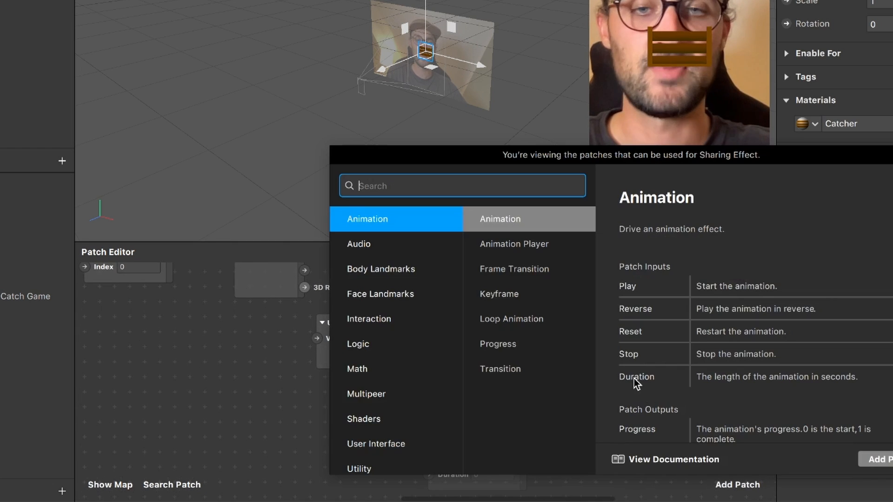
type("pack")
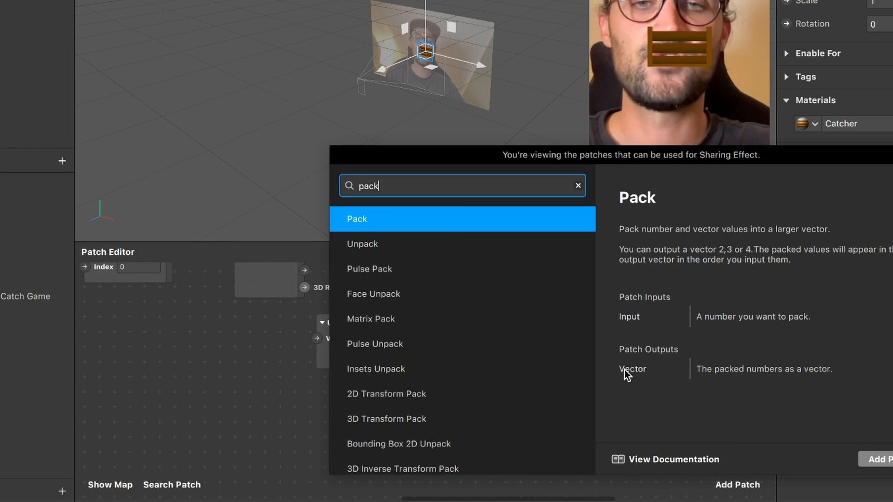
key("Return")
left_click_drag(467, 386, 618, 321)
key("BackSpace")
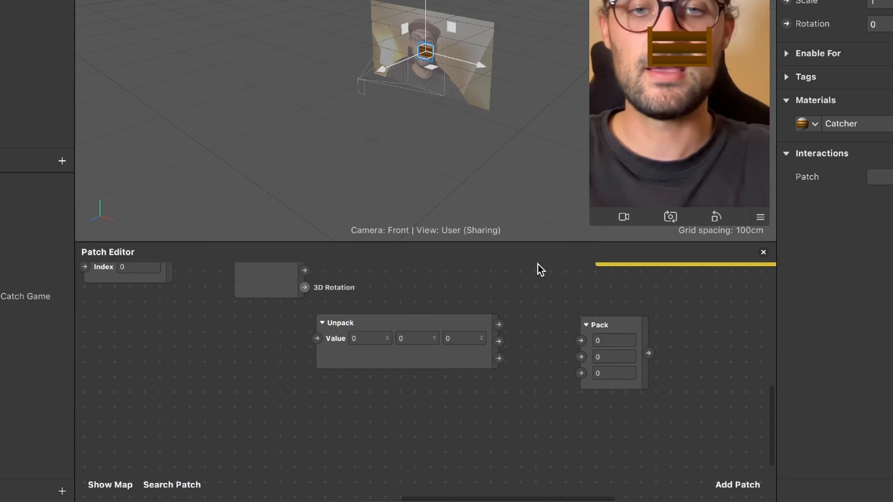
Enlarge the Patch Editor and connect faceTracker0's 3D Position output to the Unpack patch's value input.
left_click_drag(527, 242, 526, 146)
scroll(439, 324, "up", 5)
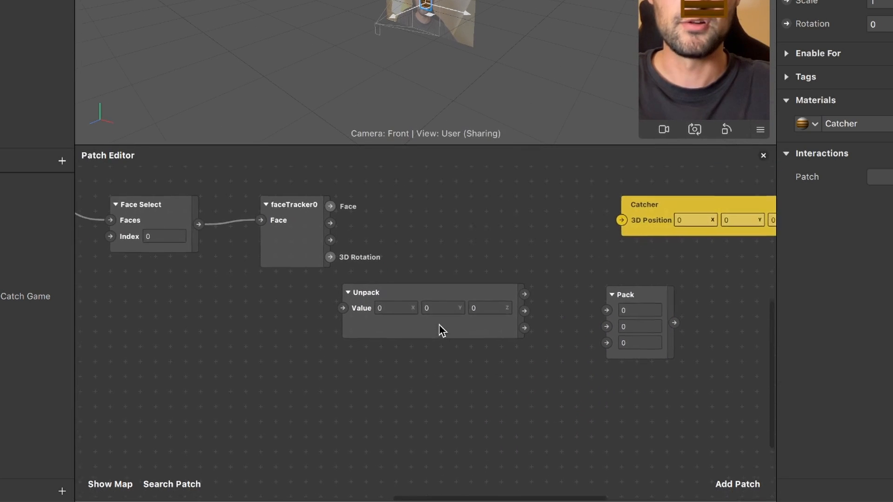
left_click(386, 336)
left_click_drag(386, 337, 383, 330)
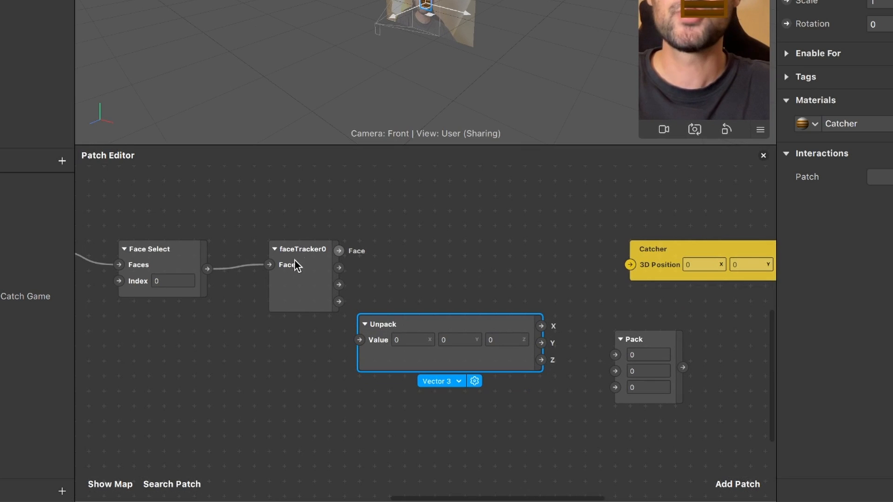
left_click_drag(339, 269, 358, 339)
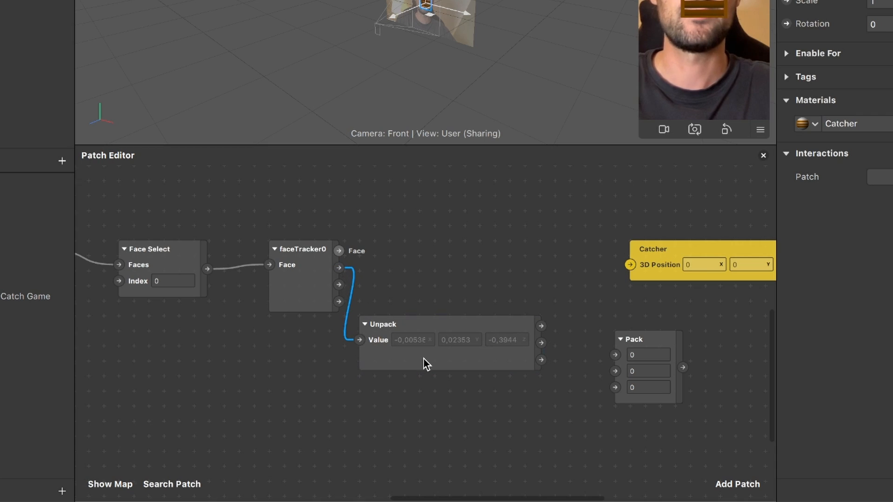
Align the Pack patch beside Unpack and connect Unpack's X output to Pack's first input.
scroll(422, 363, "right", 5)
left_click_drag(502, 348, 484, 333)
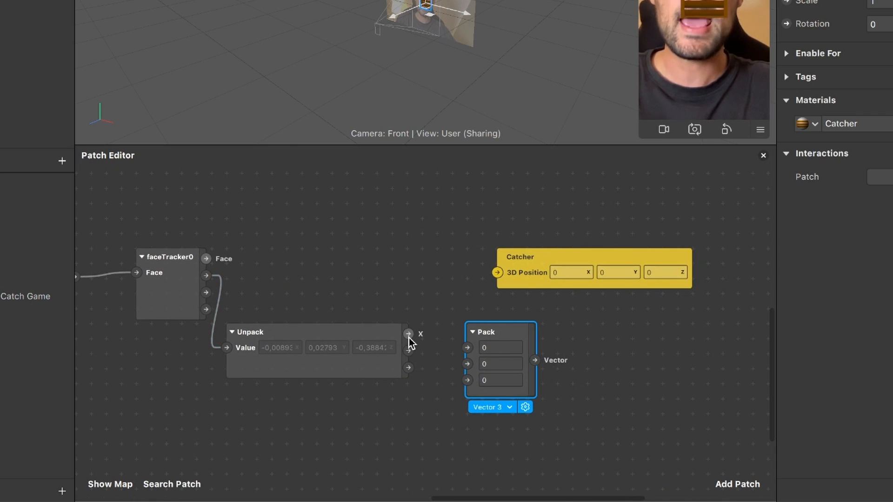
left_click_drag(409, 334, 468, 346)
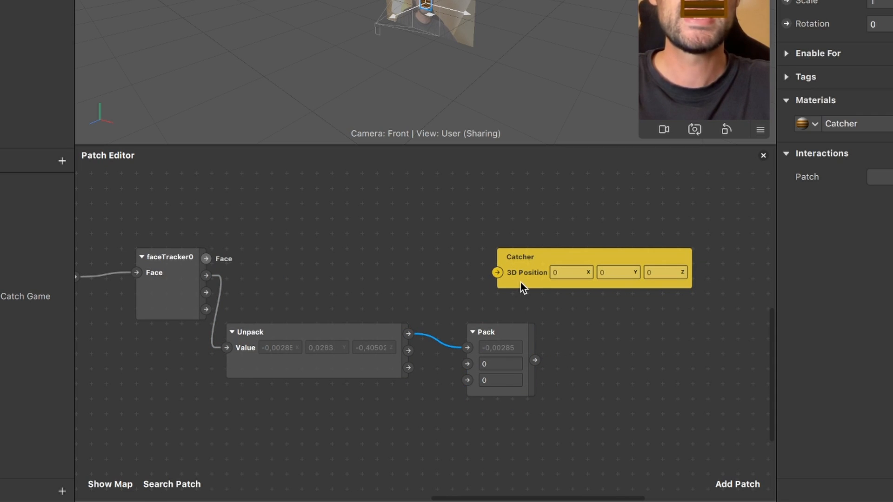
Connect the Pack patch's vector output to the Catcher's 3D Position and line the patches up in a row.
left_click_drag(521, 282, 602, 323)
scroll(610, 409, "right", 3)
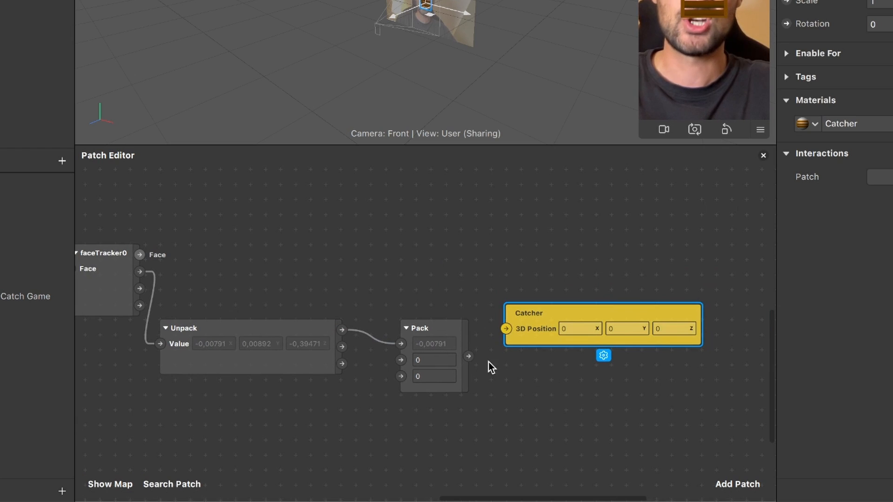
left_click_drag(469, 356, 504, 325)
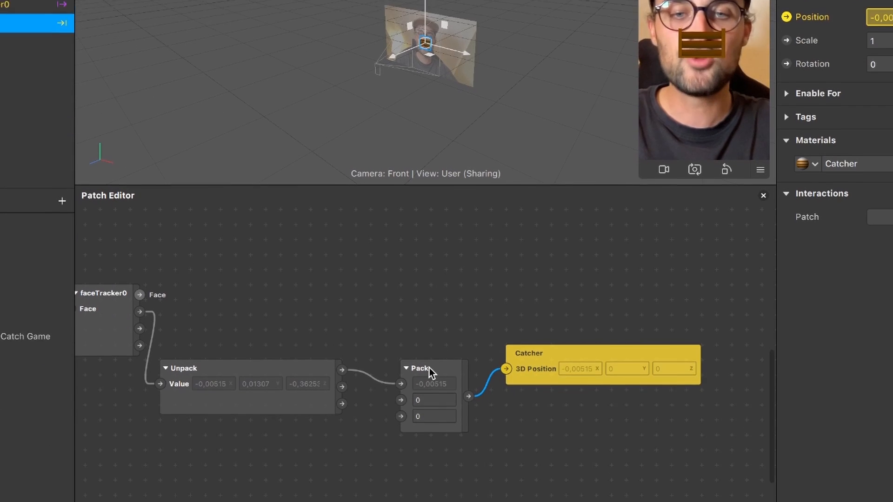
left_click_drag(429, 367, 413, 353)
left_click(461, 395)
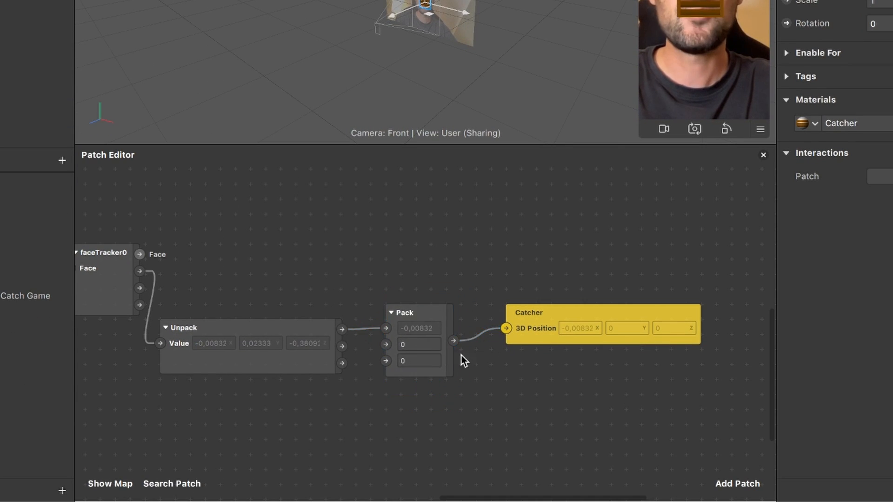
Set the Pack patch's second value, the catcher's Y position, to -0,14.
scroll(435, 355, "up", 3)
left_click(423, 345)
left_click(421, 342)
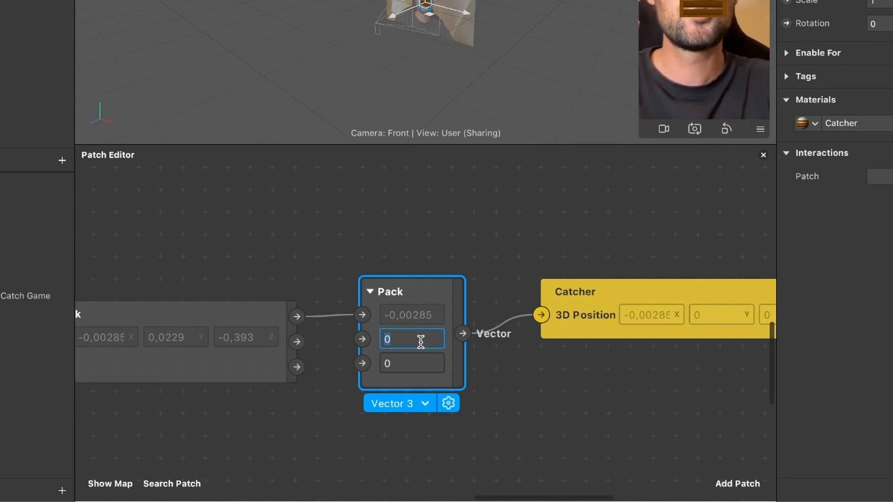
type("-")
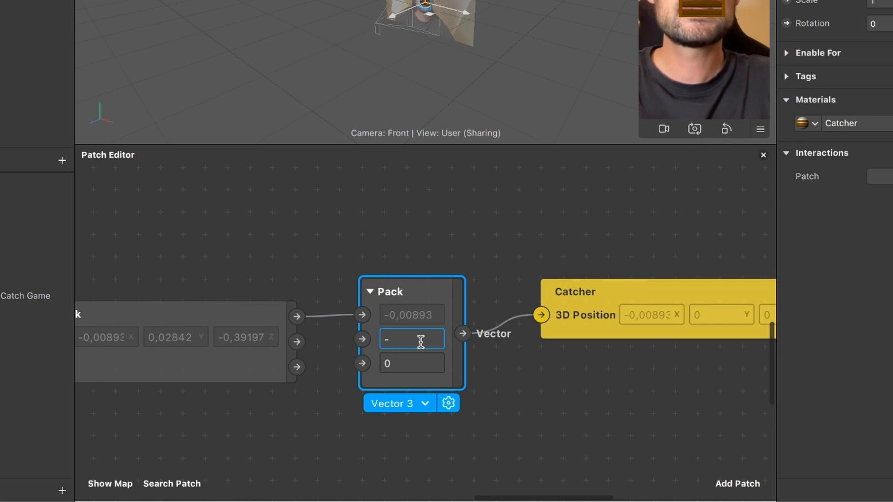
type("0,12")
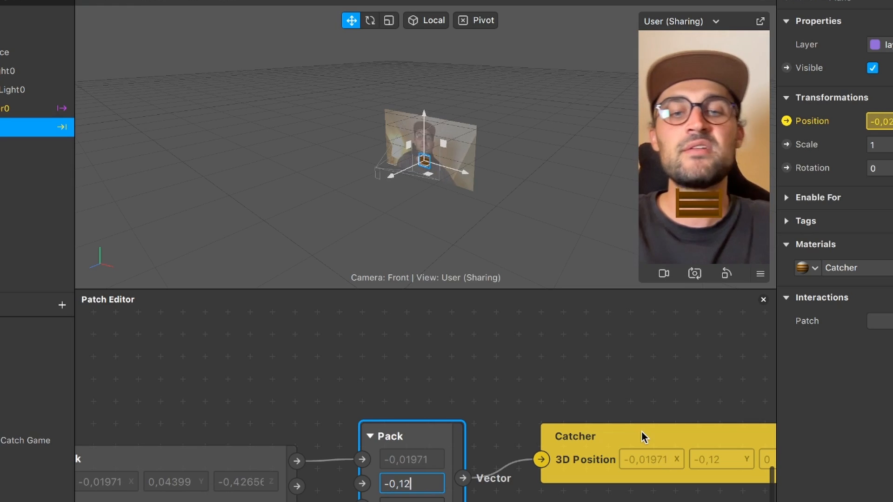
key("BackSpace")
type("4")
key("Return")
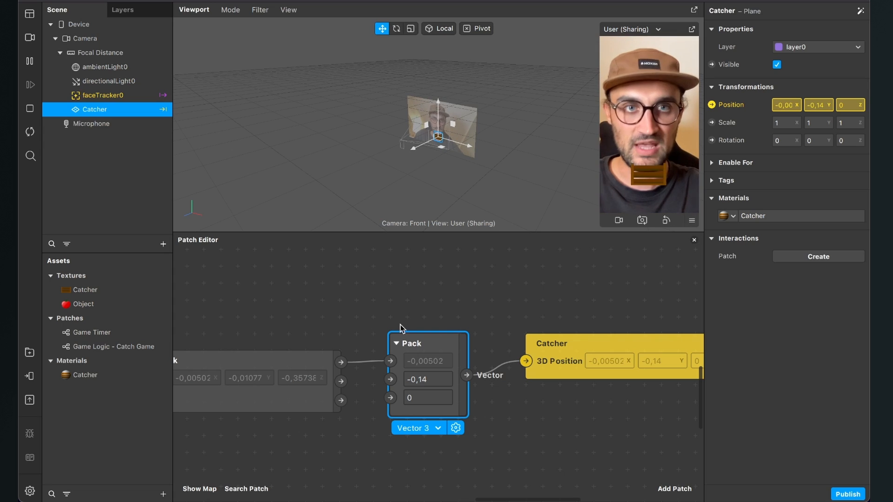
scroll(401, 335, "down", 2)
scroll(401, 334, "left", 1)
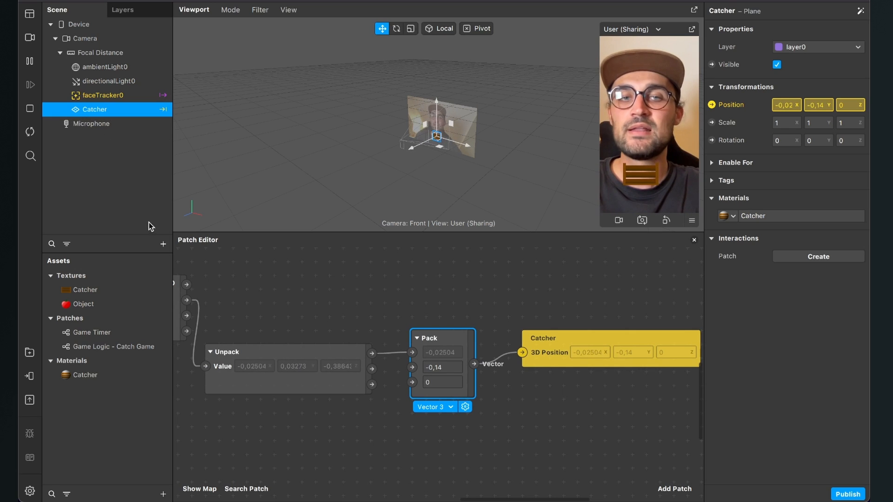
Add a second plane to the scene and rename it Object1.
left_click(136, 198)
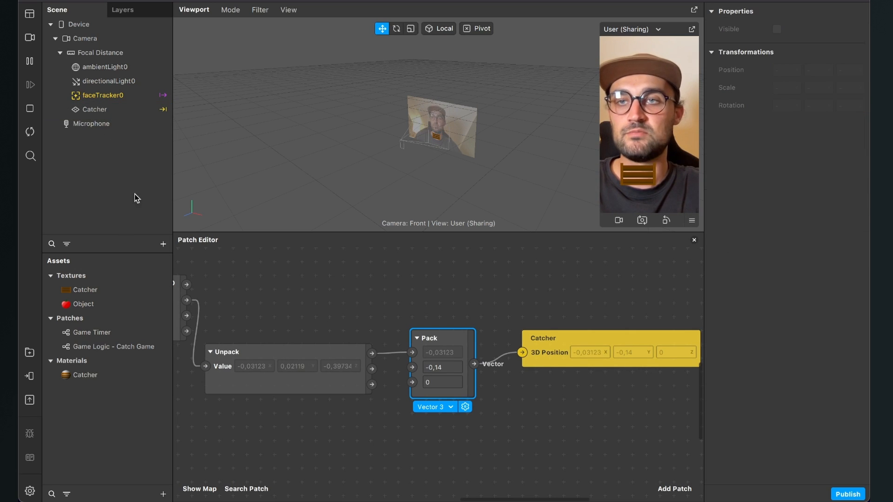
left_click(161, 244)
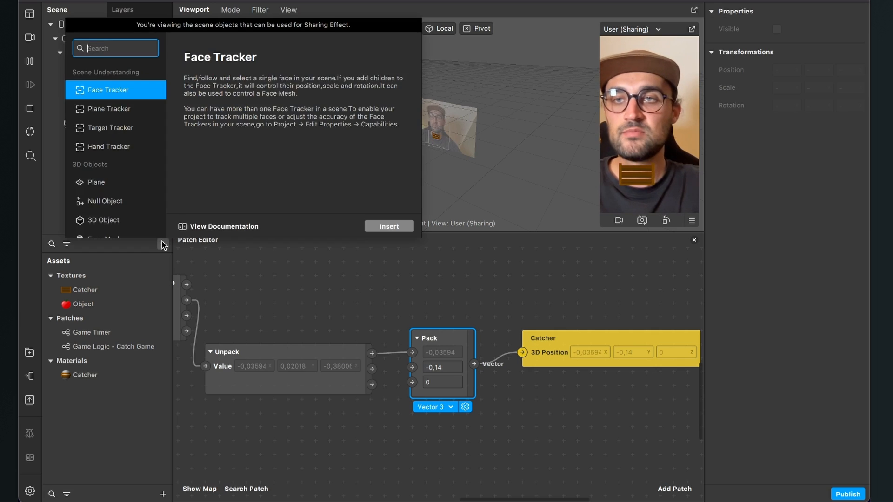
type("plan")
key("Return")
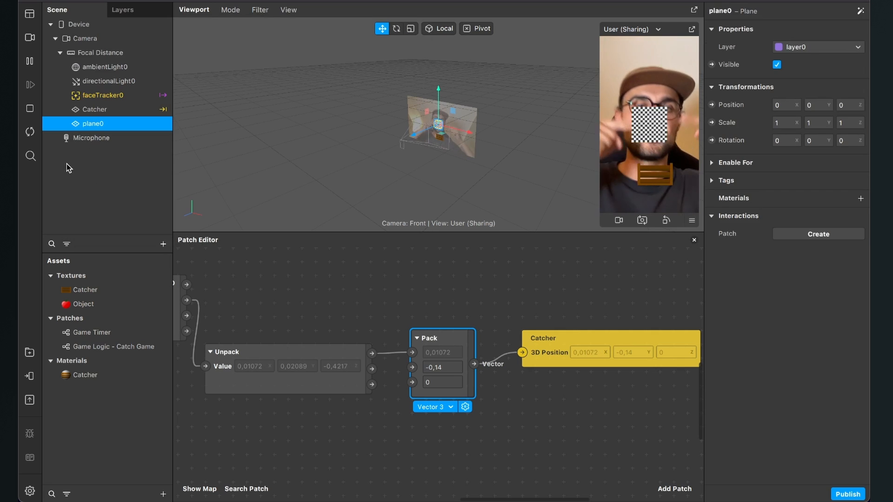
double_click(95, 125)
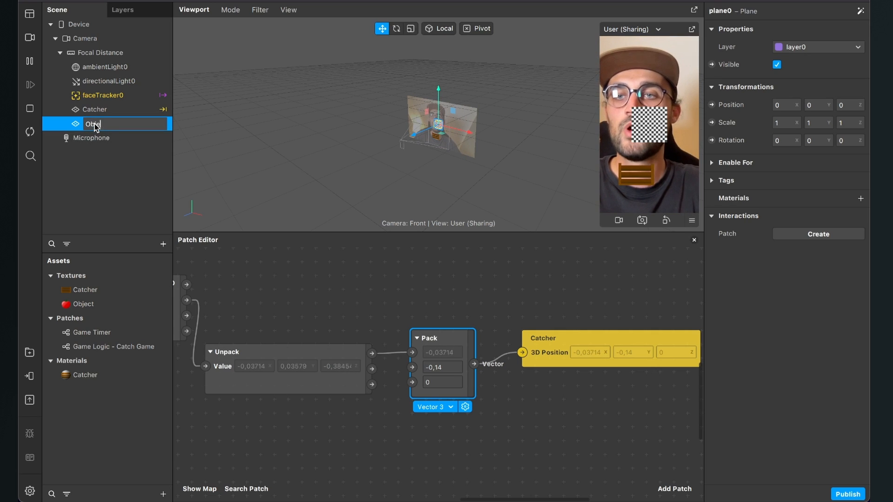
type("Object1")
key("Return")
left_click(126, 174)
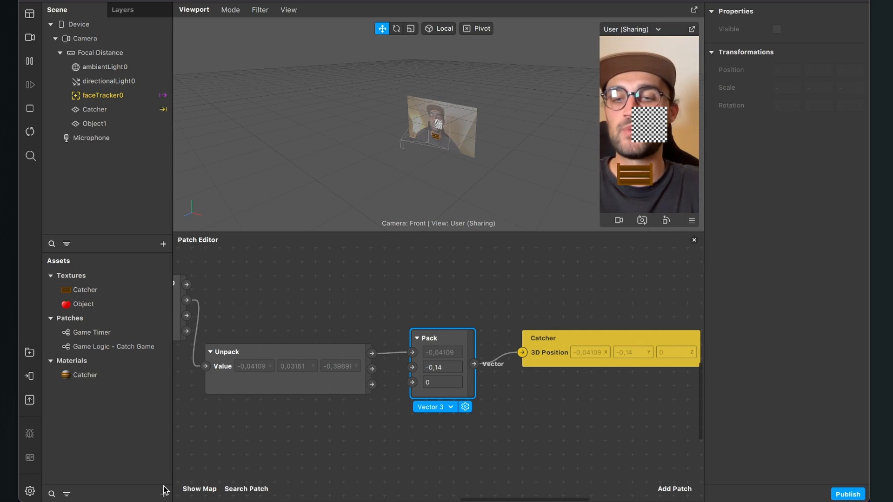
Create a new material in the assets and name it Object1.
left_click(164, 495)
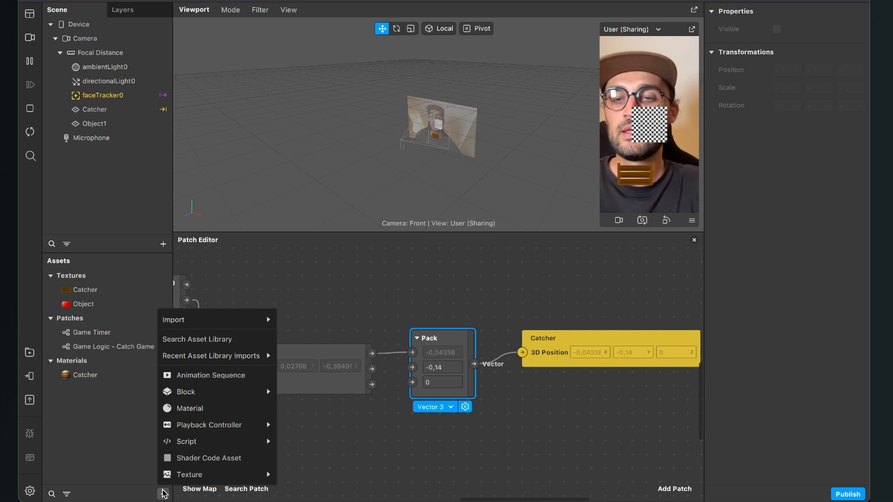
left_click(202, 412)
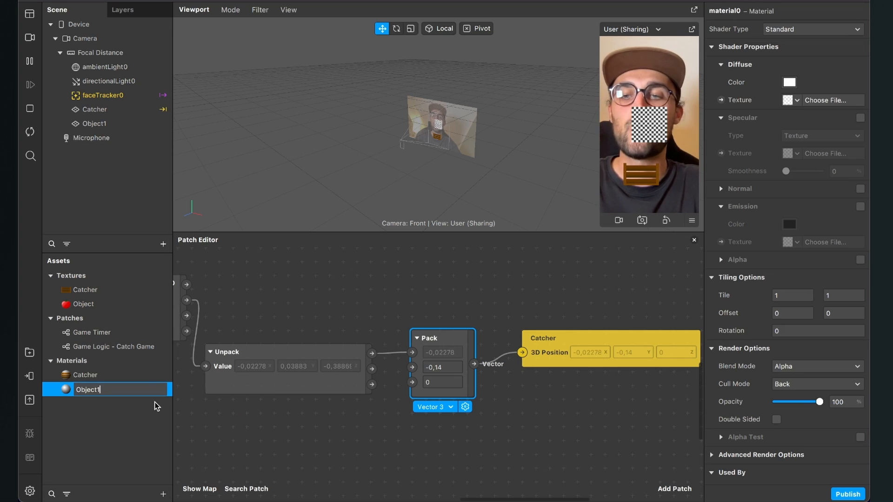
key("Return")
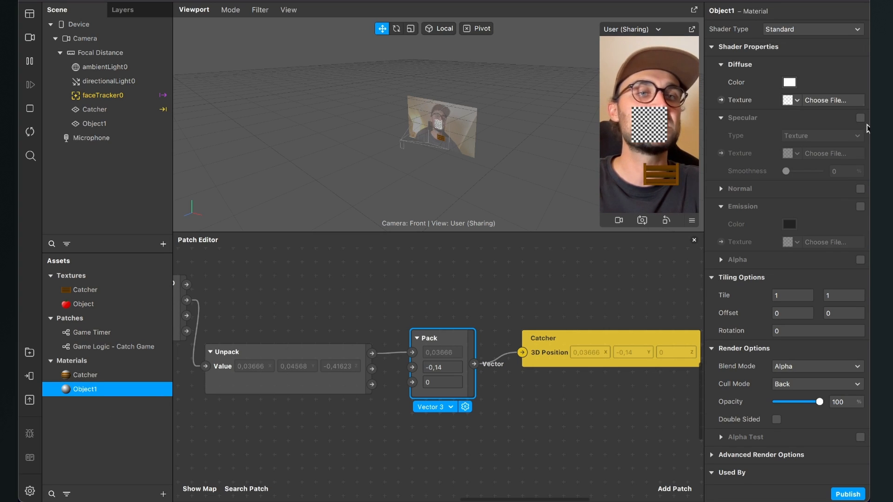
Set the Object1 material's shader type to Flat and use the Object image as its diffuse texture.
left_click(797, 30)
left_click(797, 32)
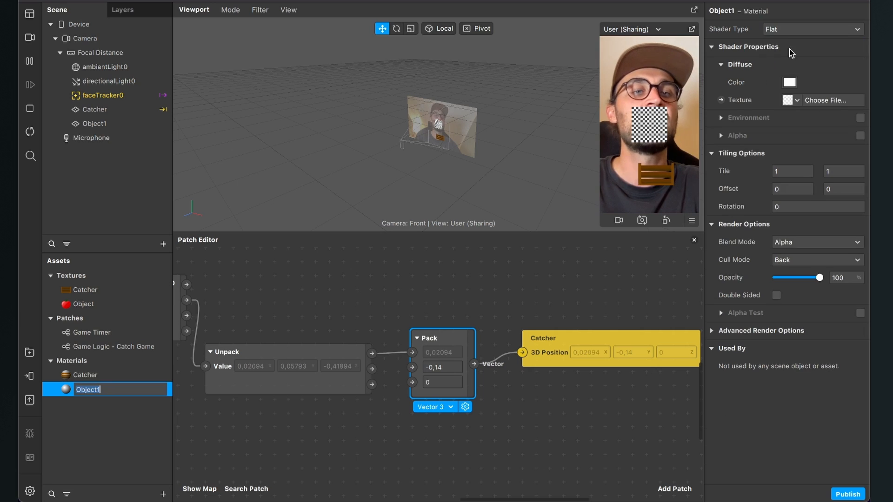
left_click(792, 101)
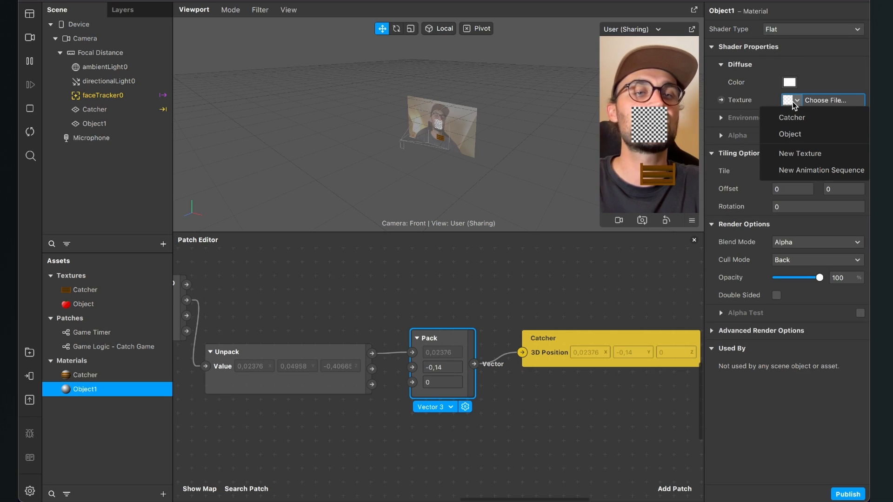
left_click(805, 135)
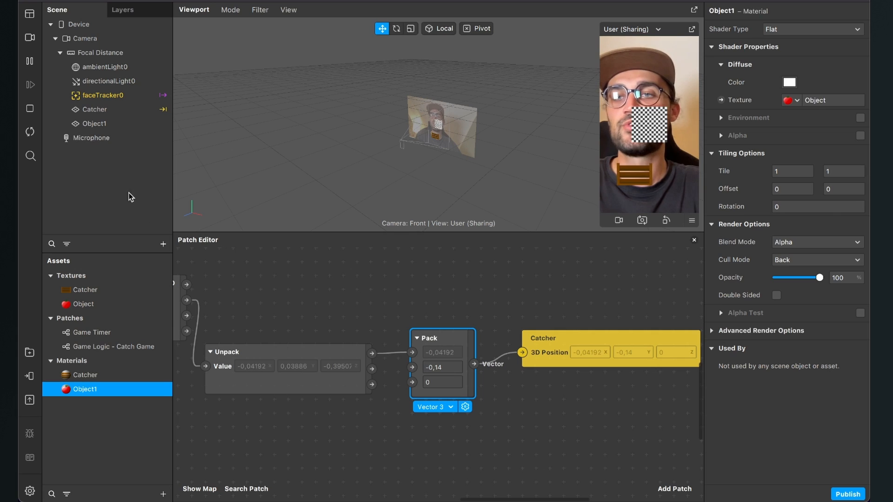
Assign the Object1 material to the Object1 plane.
left_click(103, 128)
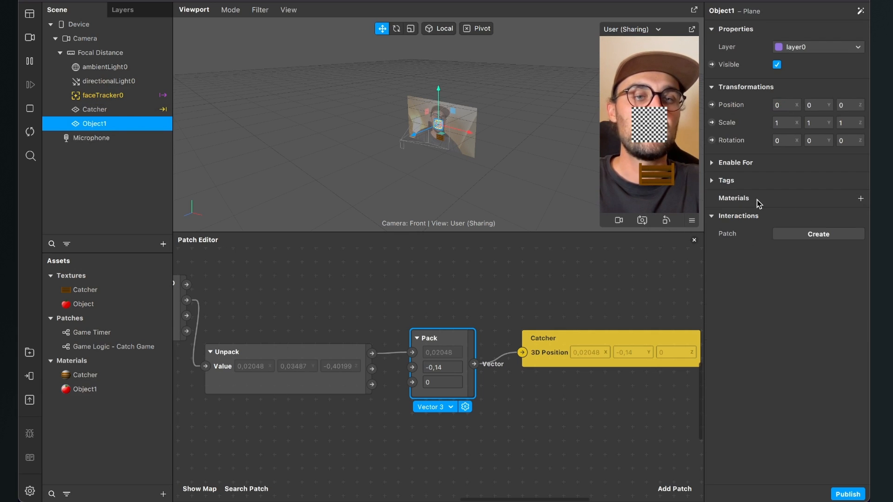
left_click(861, 200)
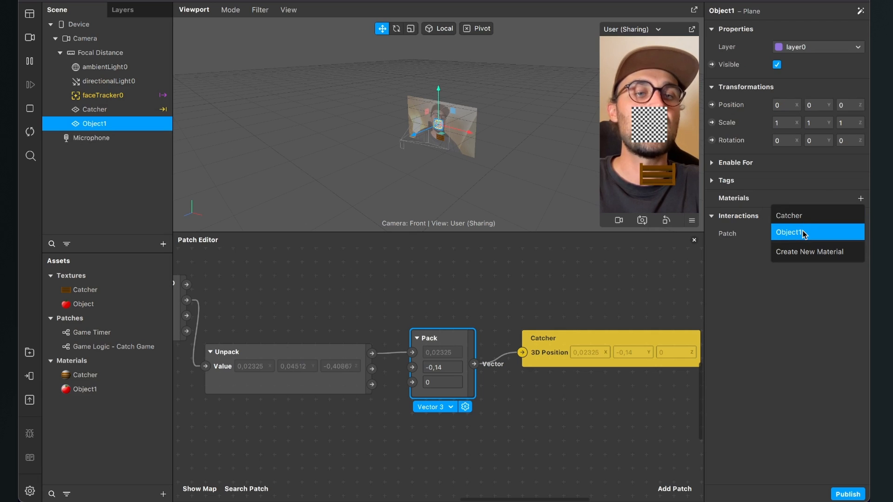
left_click(804, 232)
left_click(644, 282)
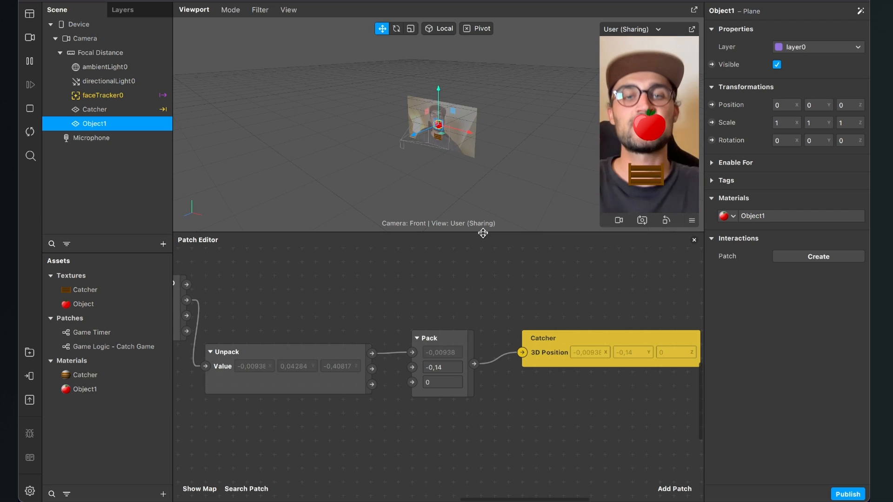
Add the Game Logic - Catch Game asset to the patch graph, placing it below the existing face tracking patches.
mouse_move(482, 233)
left_mouse_down()
mouse_move(483, 203)
mouse_move(483, 217)
left_mouse_up()
scroll(295, 403, "down", 3)
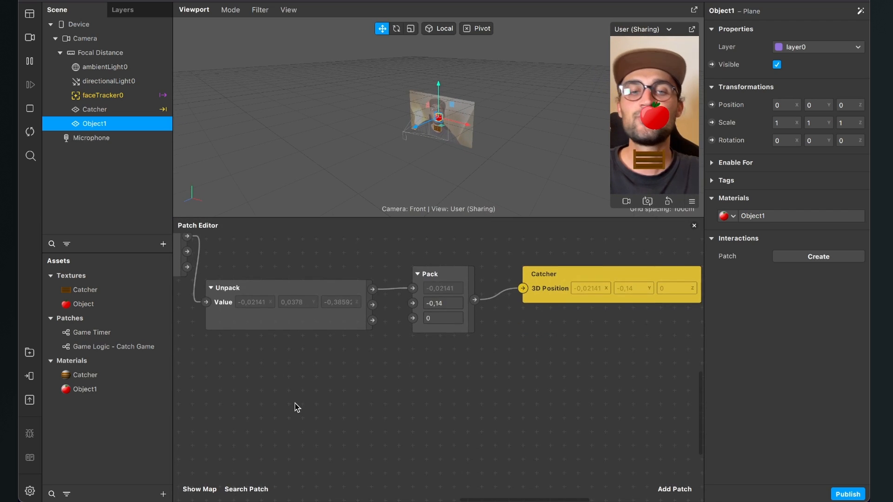
scroll(295, 403, "down", 4)
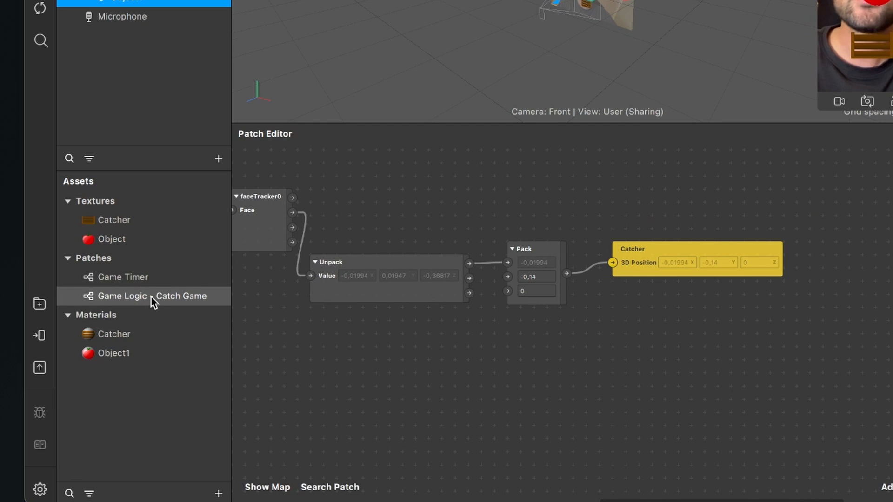
left_click_drag(151, 298, 540, 401)
scroll(540, 401, "down", 5)
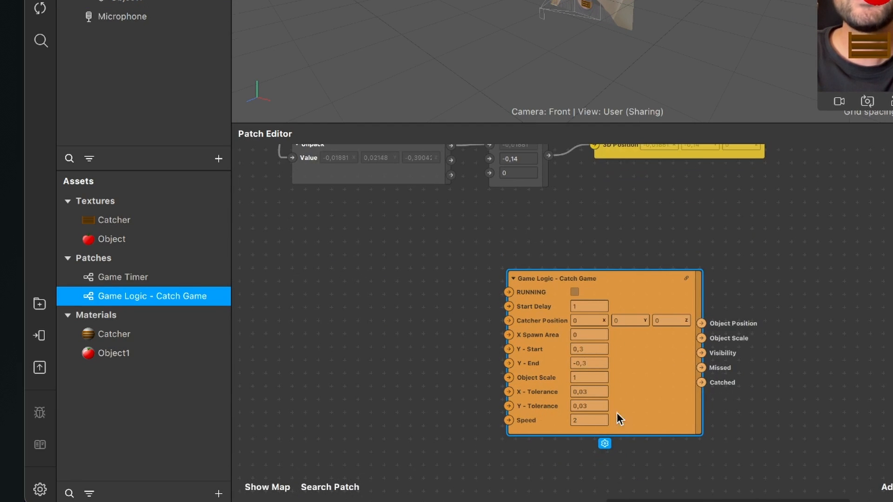
left_click_drag(650, 402, 616, 384)
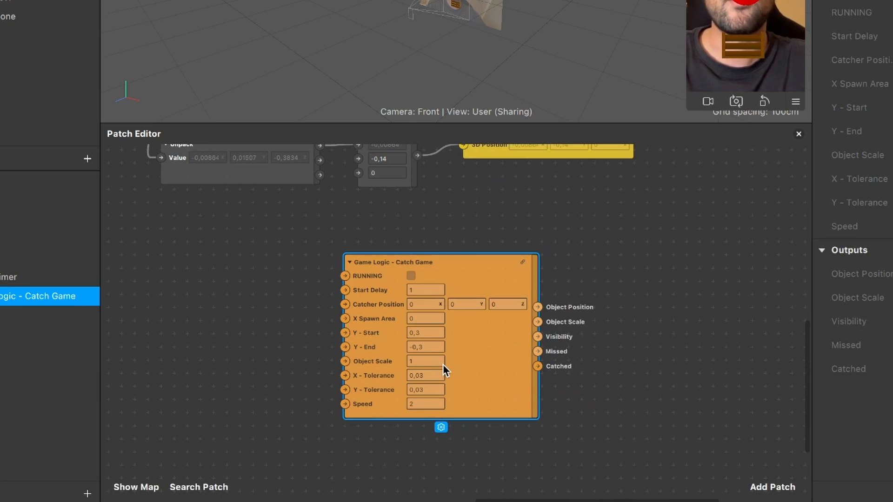
scroll(443, 364, "up", 3, "ctrl")
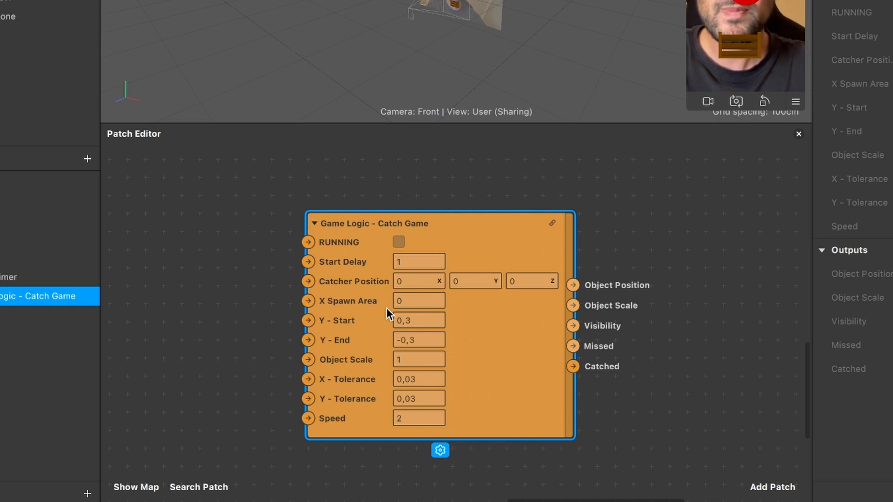
Rearrange the Game Logic and Pack patches and connect Pack's vector output to the Game Logic's Catcher Position input.
scroll(387, 308, "down", 5)
scroll(272, 280, "up", 5)
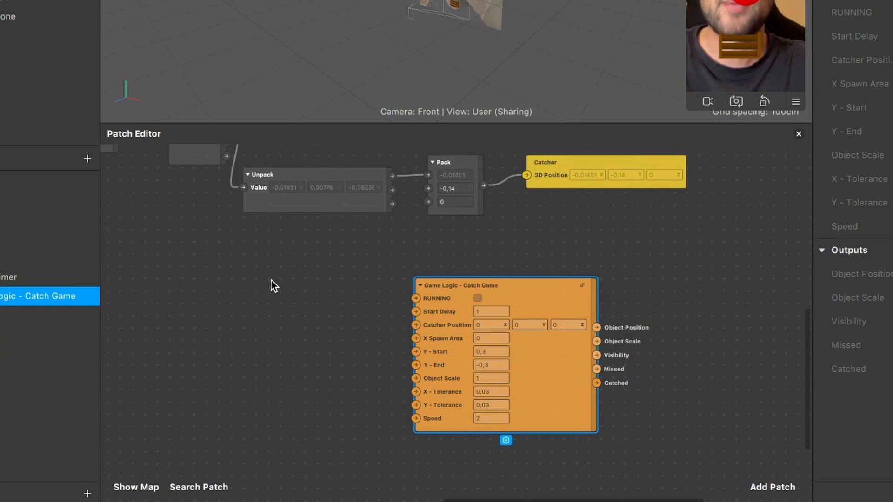
left_click_drag(482, 342, 604, 341)
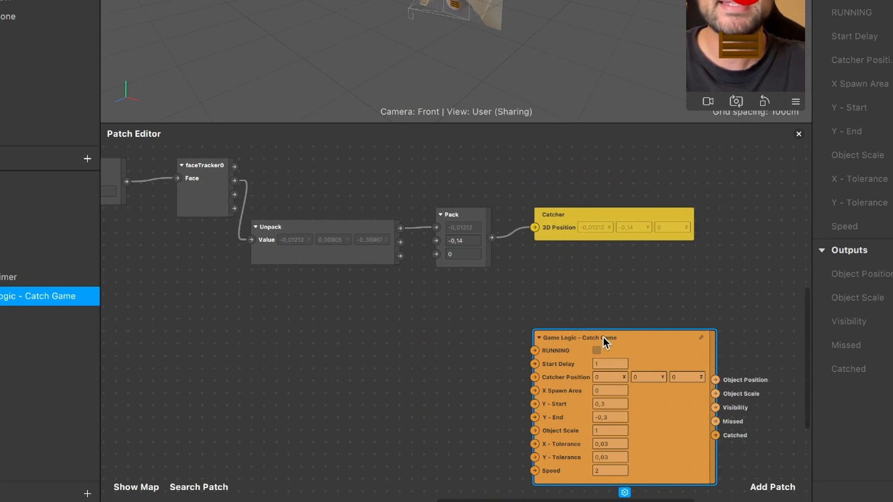
left_click_drag(474, 216, 459, 252)
scroll(459, 253, "up", 3)
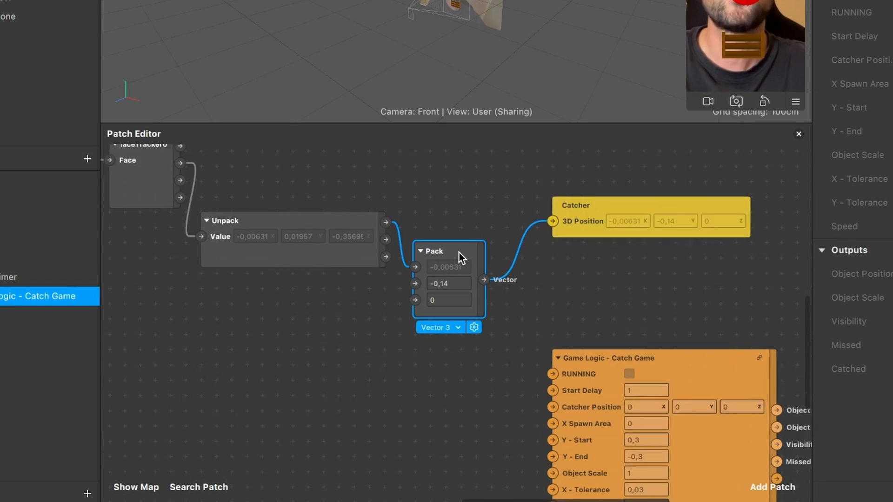
scroll(449, 238, "down", 1)
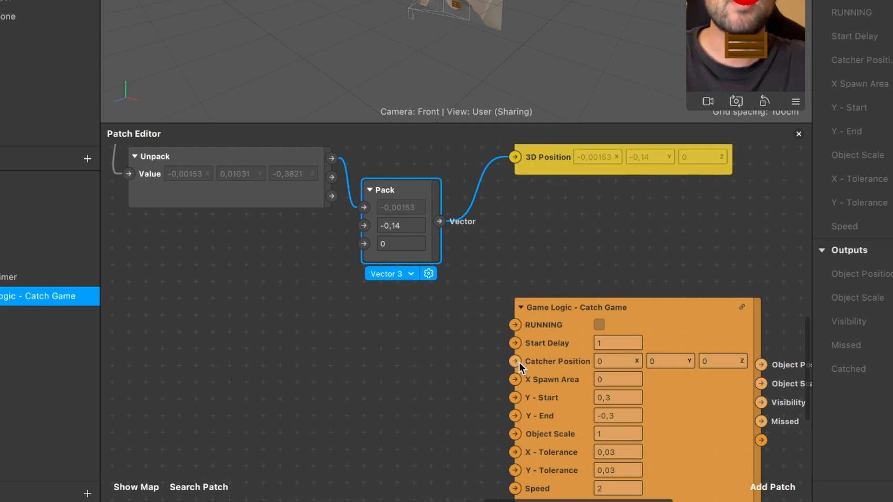
left_click_drag(570, 358, 567, 279)
left_click_drag(442, 220, 561, 395)
Create patches for the Object1 plane's Visible, Position and Scale properties.
scroll(503, 315, "right", 5)
scroll(561, 395, "right", 3)
scroll(557, 395, "right", 2)
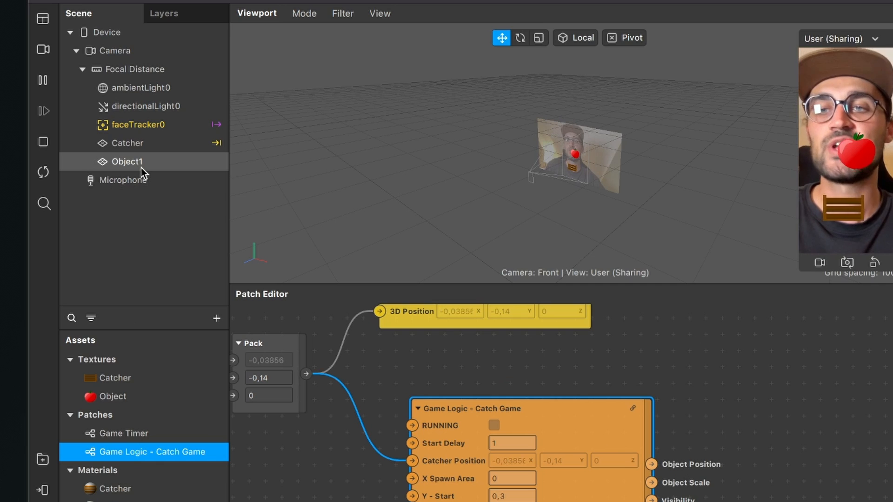
left_click(141, 168)
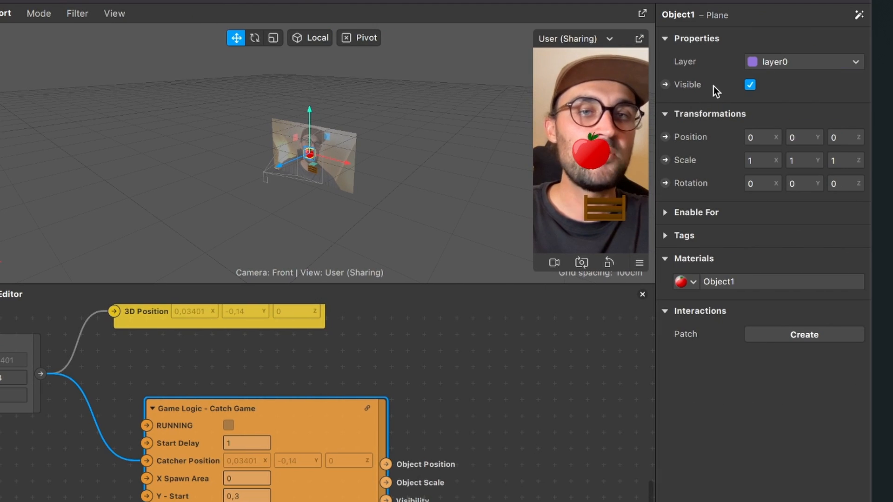
left_click(665, 84)
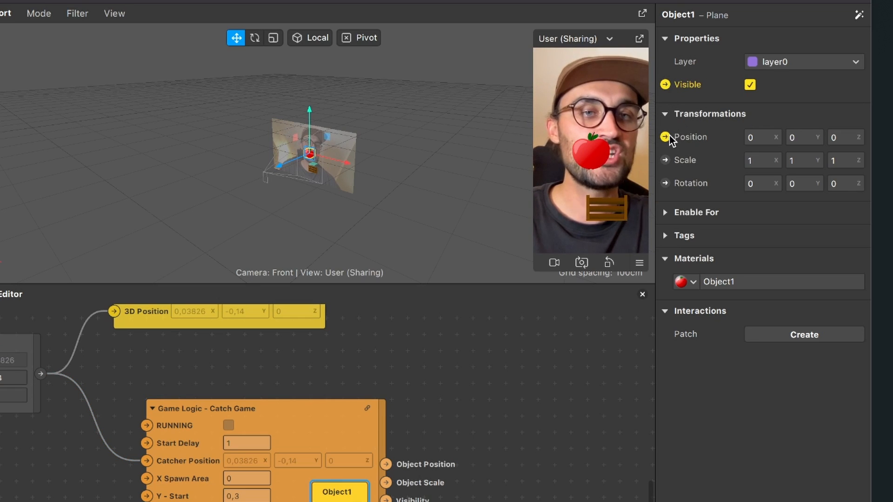
left_click(665, 137)
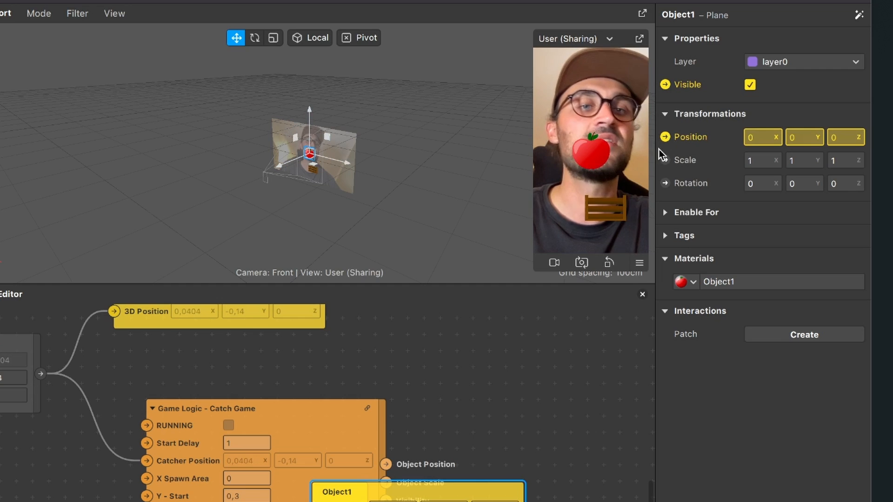
left_click(665, 160)
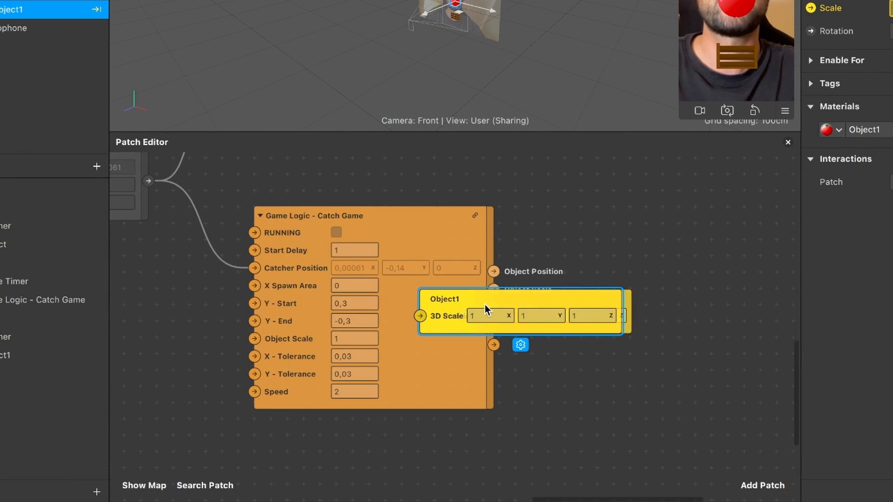
Stack the Object1 3D Position, 3D Scale and Visible patches beside the Game Logic patch's outputs.
left_click_drag(484, 304, 656, 247)
left_click_drag(476, 314, 635, 198)
left_click_drag(451, 303, 626, 286)
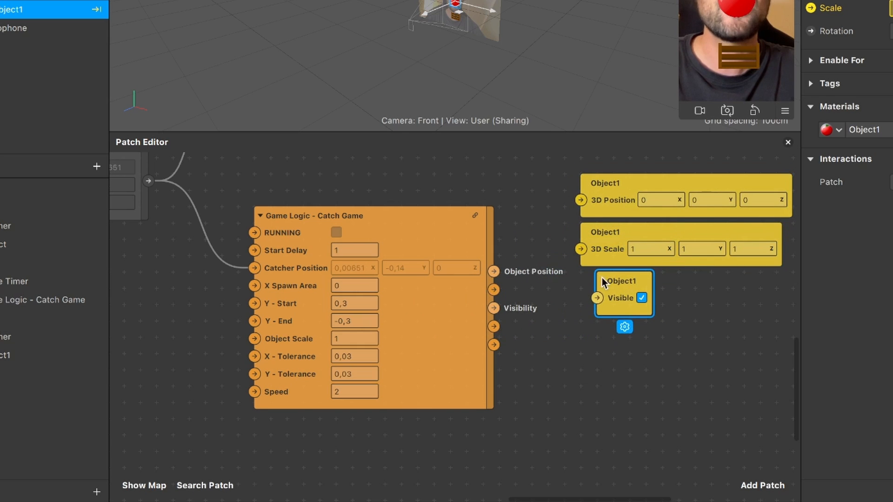
scroll(512, 250, "up", 3)
scroll(511, 249, "down", 3)
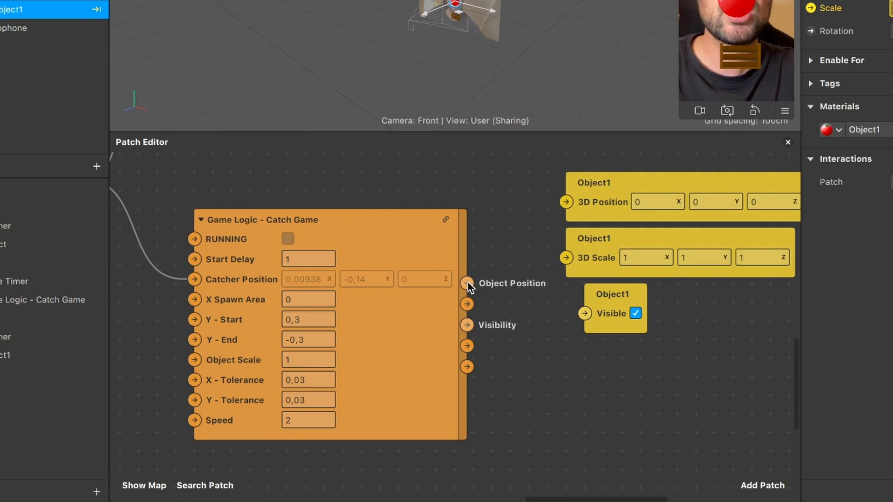
Connect Game Logic's Object Position, Object Scale and Visibility outputs to Object1's 3D Position, 3D Scale and Visible inputs.
left_click_drag(468, 283, 567, 201)
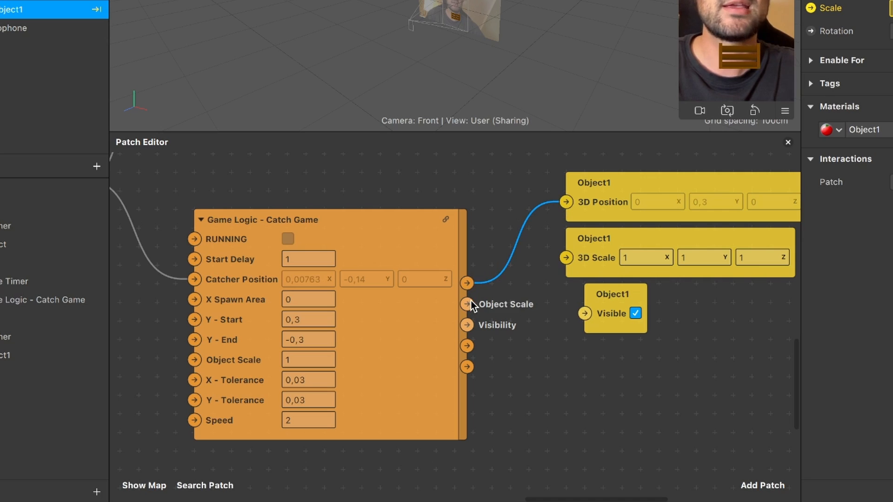
left_click_drag(468, 304, 565, 257)
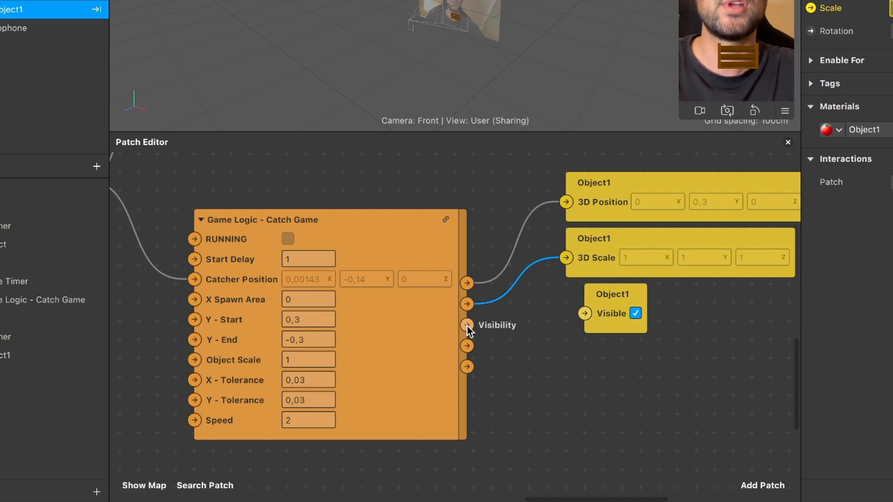
left_click_drag(575, 313, 586, 313)
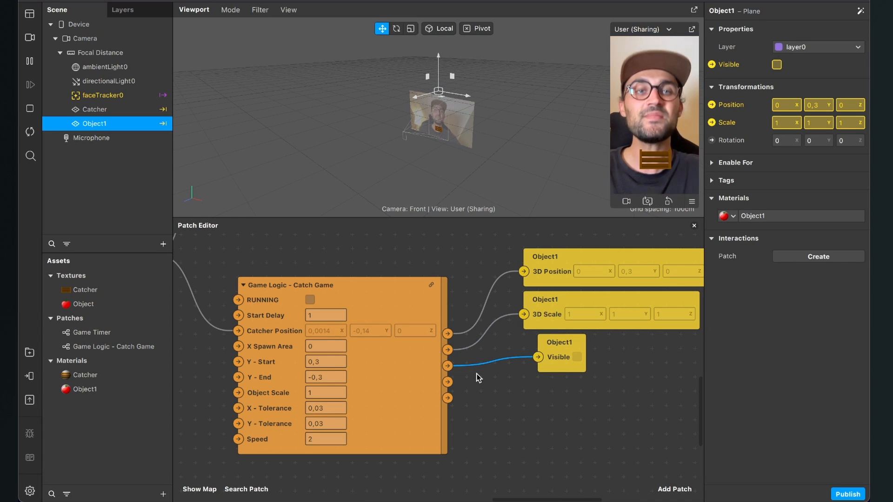
Enable RUNNING on the Game Logic - Catch Game patch.
scroll(339, 297, "down", 2)
scroll(338, 297, "up", 4)
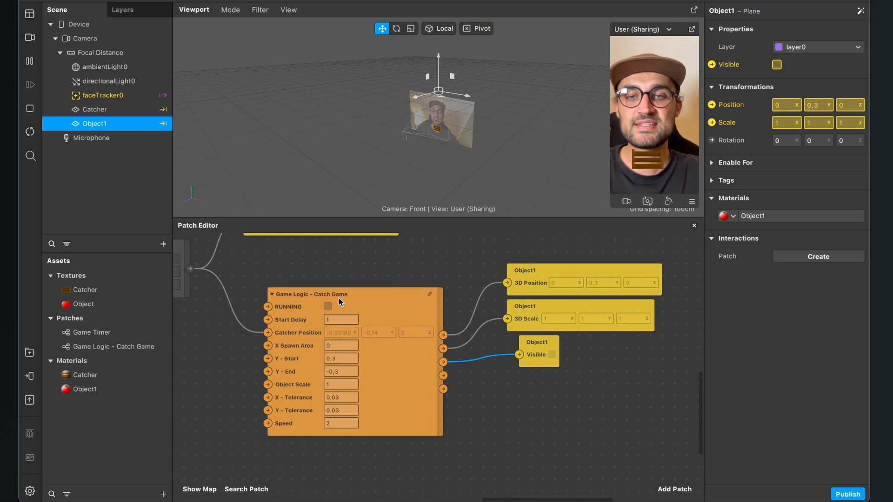
left_click(327, 308)
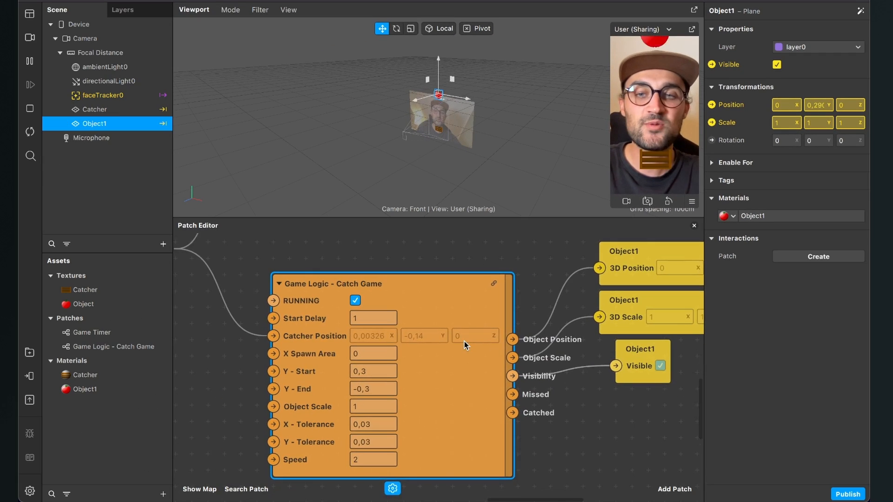
Set the Game Logic patch's Object Scale to 0,8.
scroll(408, 437, "down", 2)
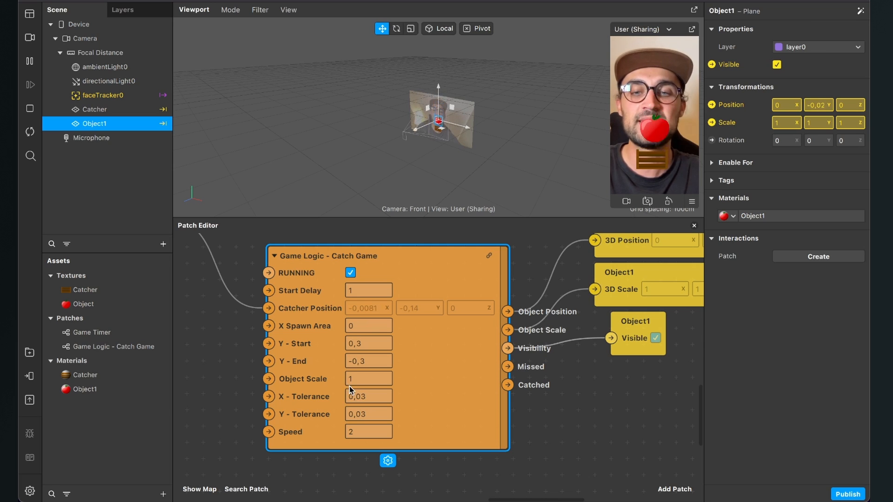
scroll(295, 374, "up", 3)
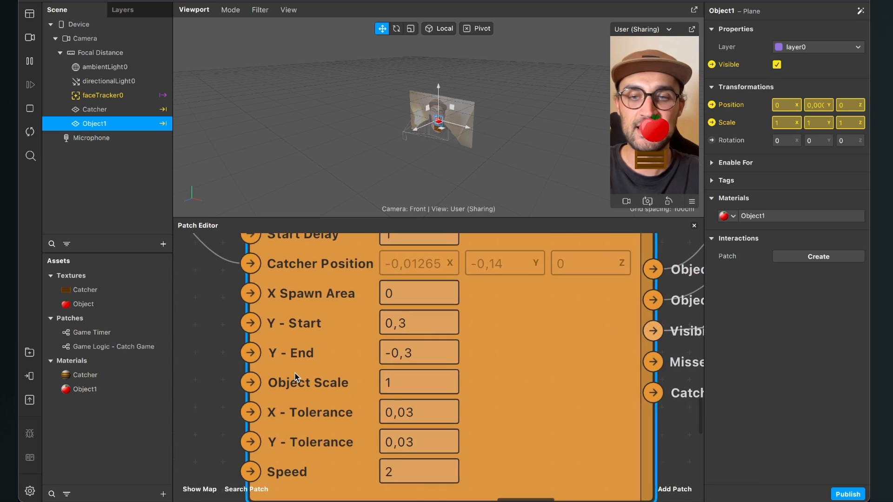
left_click(458, 384)
type("0,8")
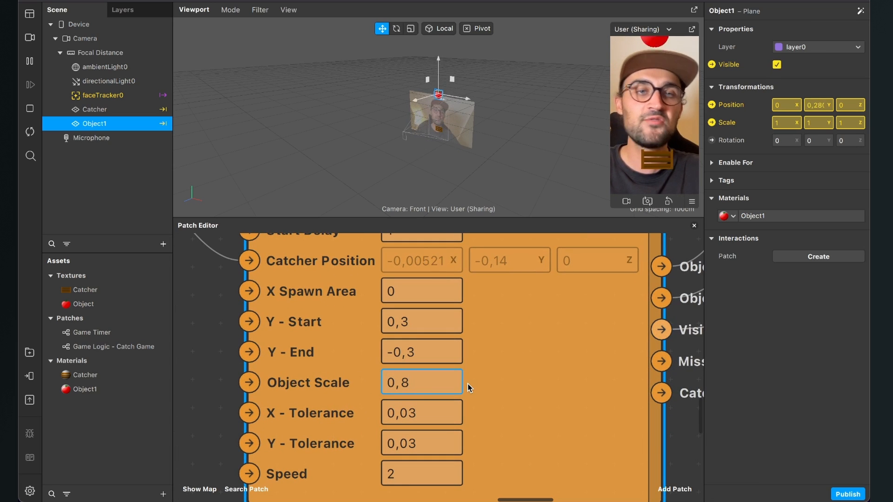
key("Return")
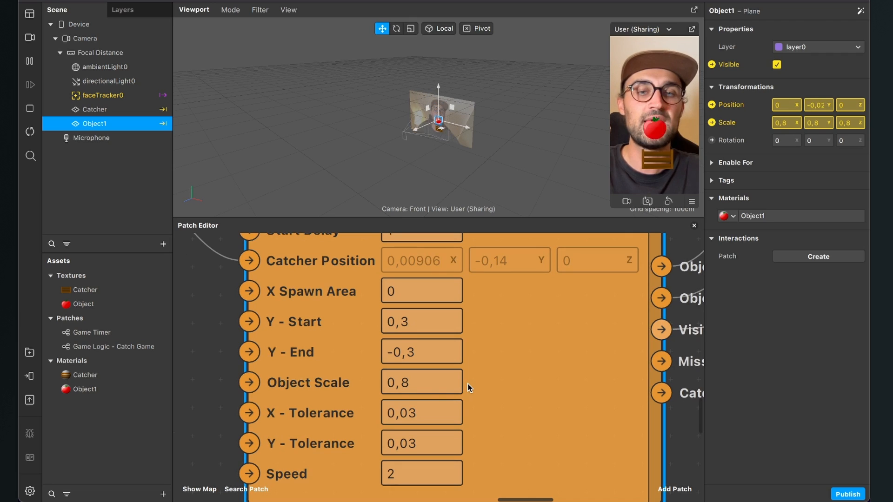
Set the Game Logic - Catch Game patch's Object Scale to 0,5 and its Start Delay to 0.
left_click(455, 381)
type("0,5")
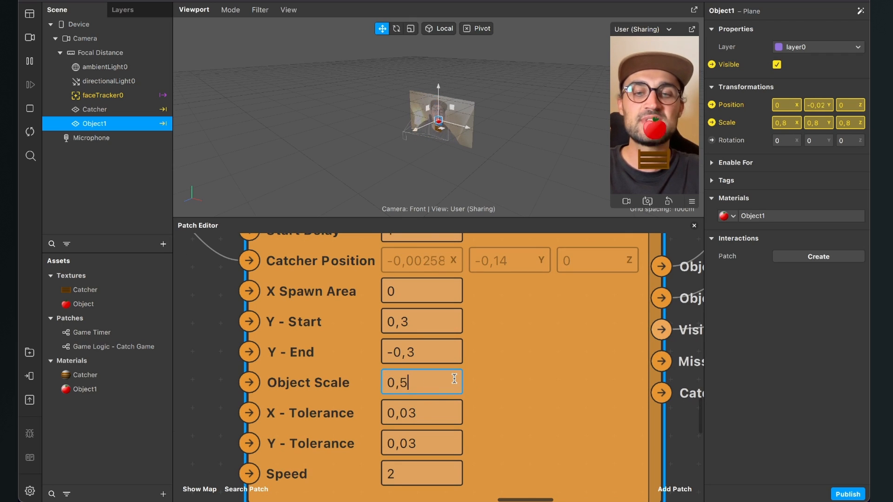
key("Return")
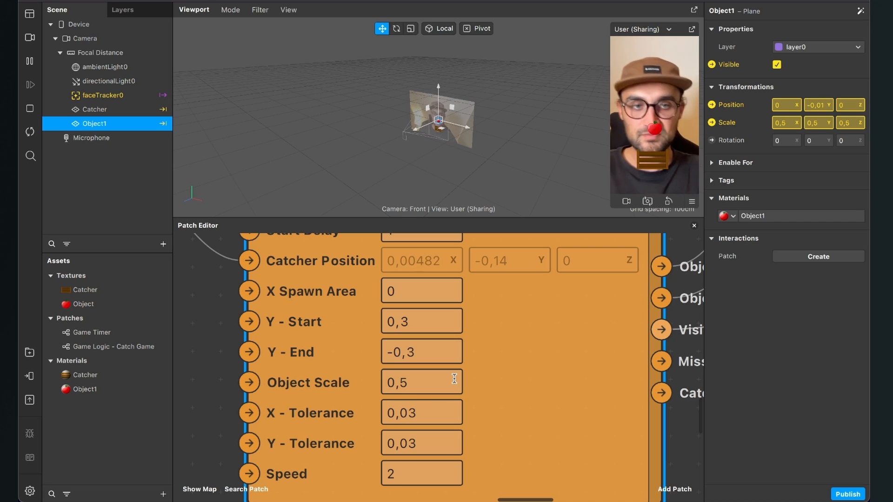
scroll(339, 386, "down", 5)
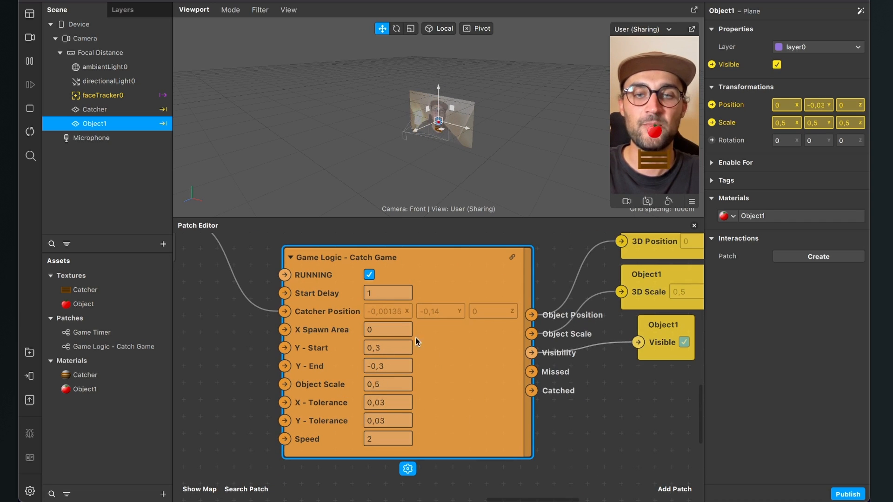
scroll(412, 345, "down", 2)
scroll(361, 303, "up", 5)
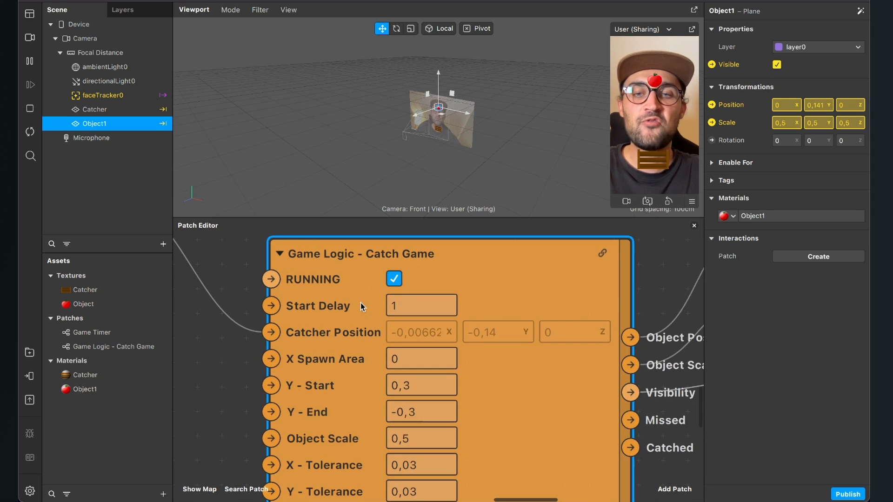
left_click(410, 308)
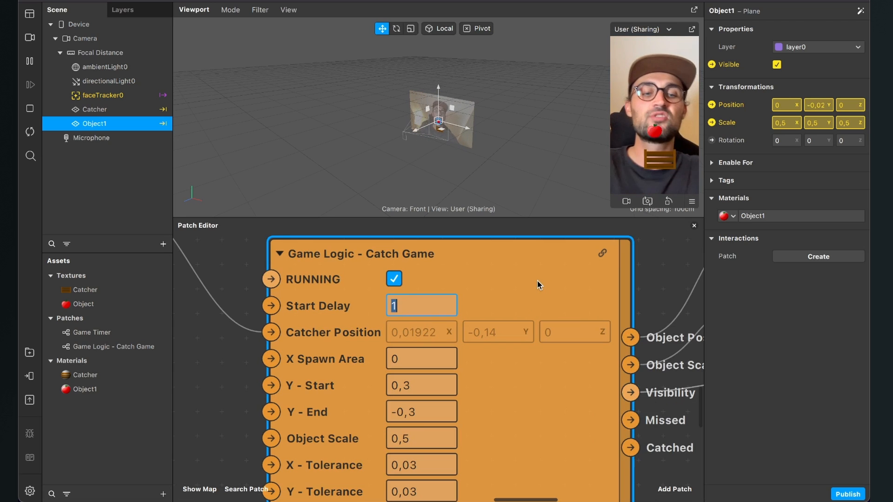
type("0")
key("Return")
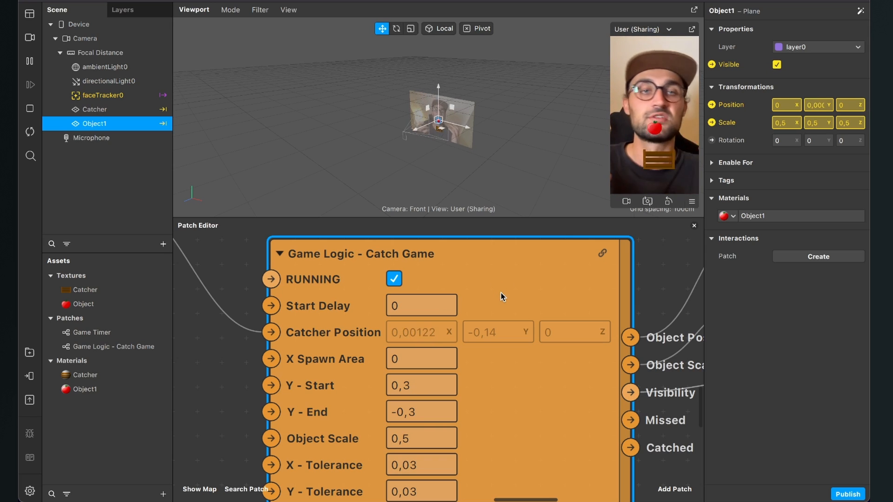
Add a new plane to the scene and rename it Object2.
scroll(399, 350, "down", 5)
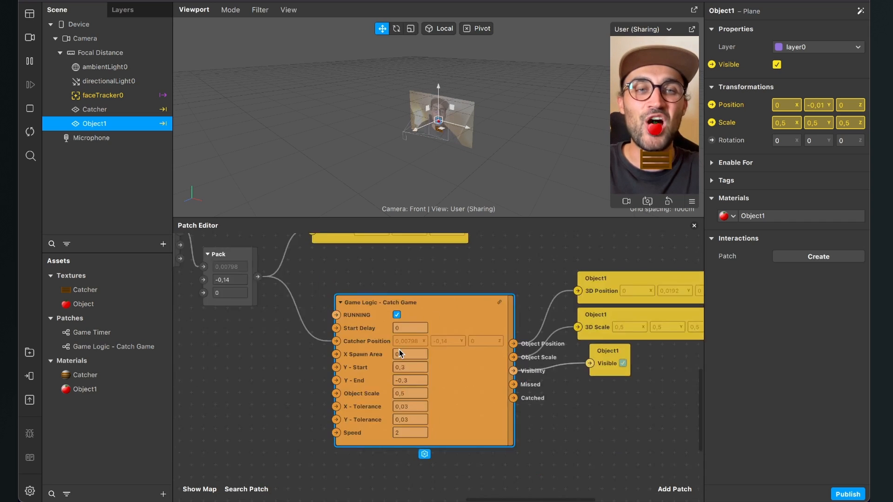
scroll(400, 349, "down", 3)
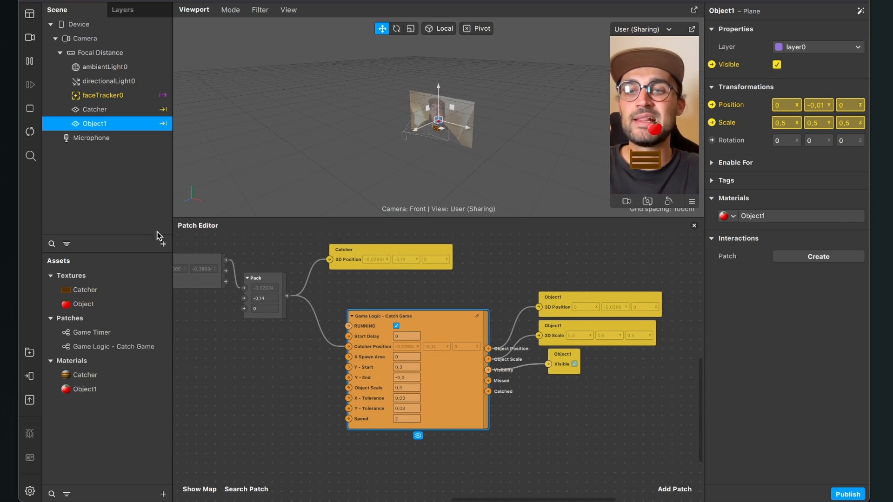
left_click(163, 243)
type("plan")
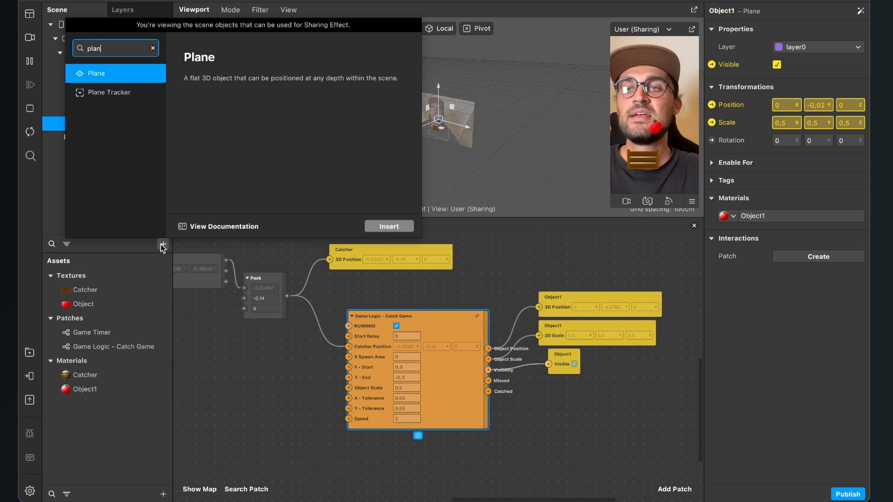
key("Return")
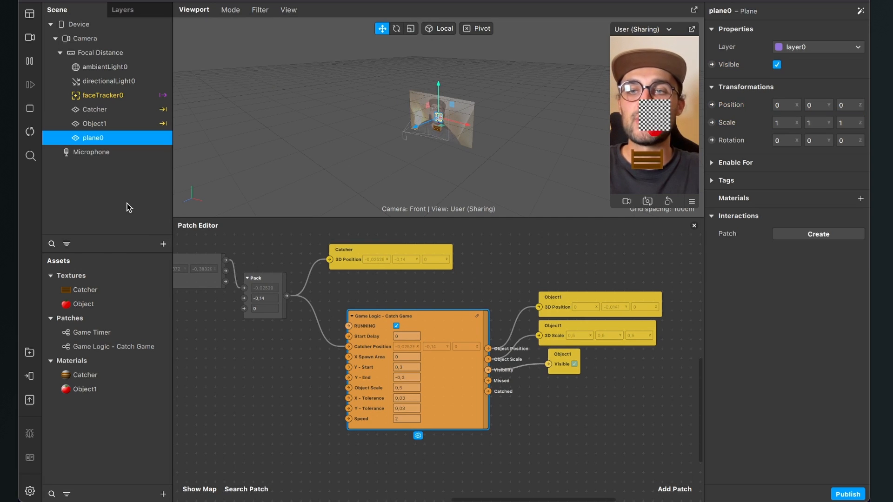
double_click(89, 138)
key("BackSpace")
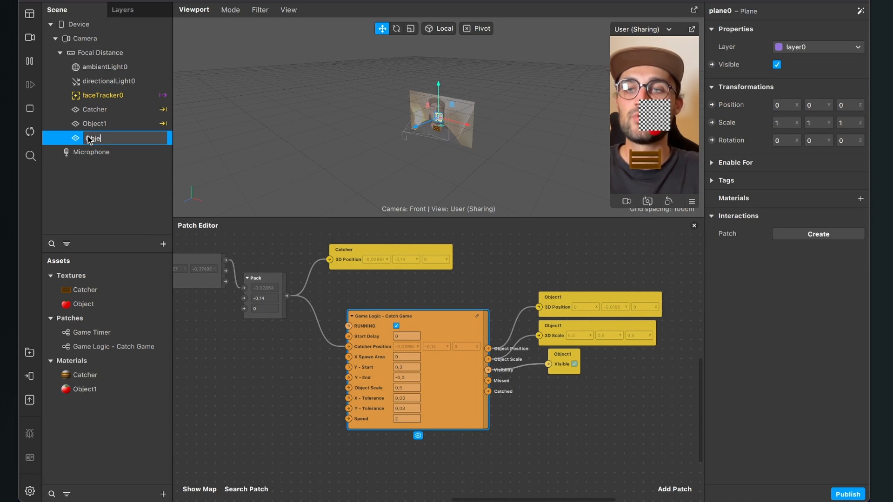
type("Object2")
key("Return")
left_click(115, 173)
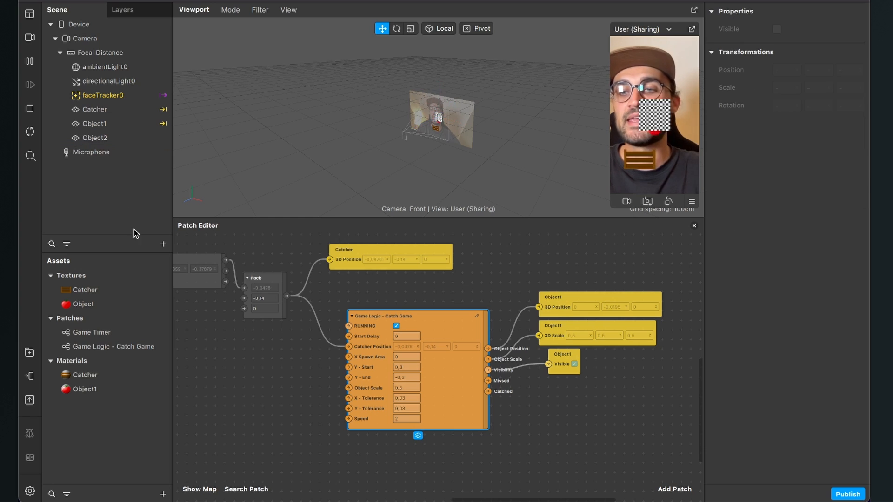
Create a new material asset named Object2.
left_click(163, 494)
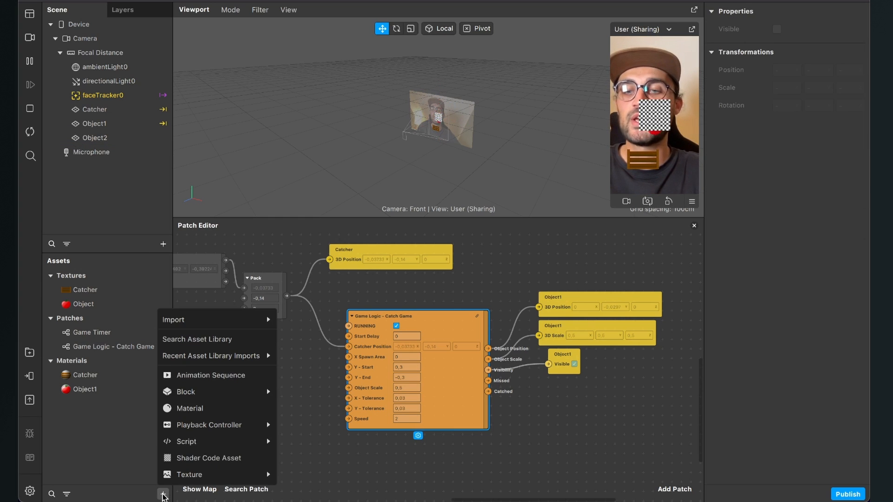
left_click(201, 409)
type("Ob")
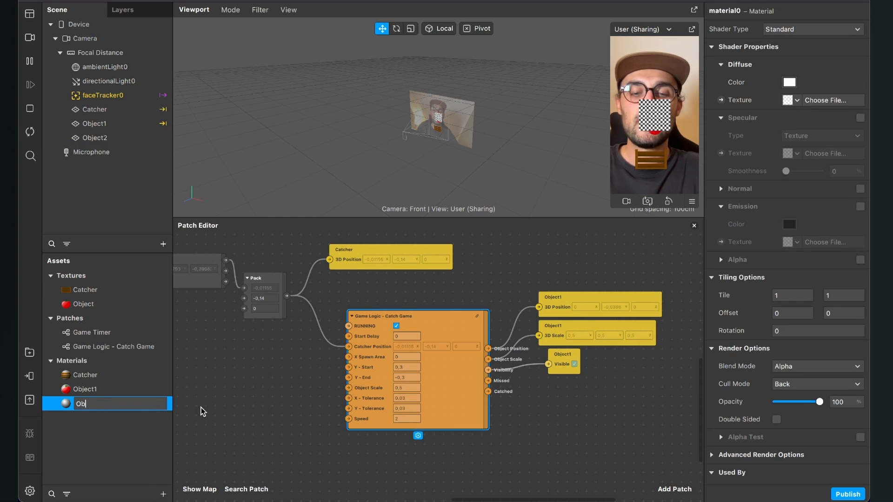
type("ject2")
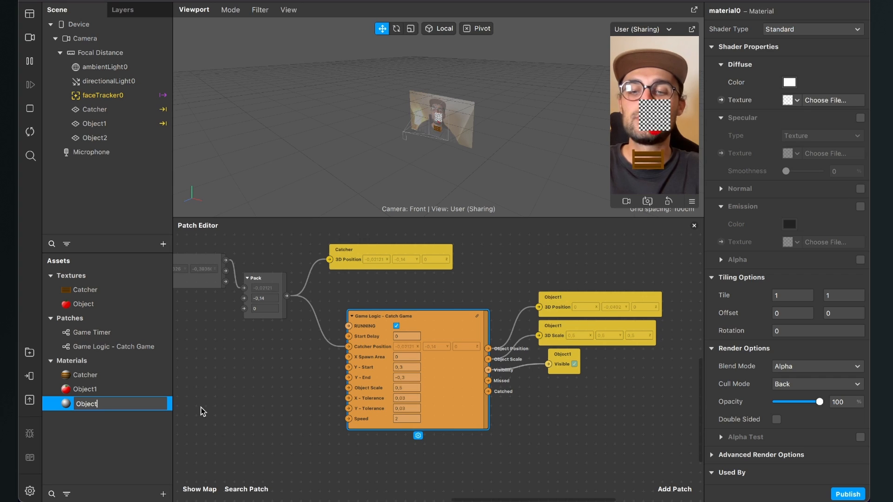
key("Return")
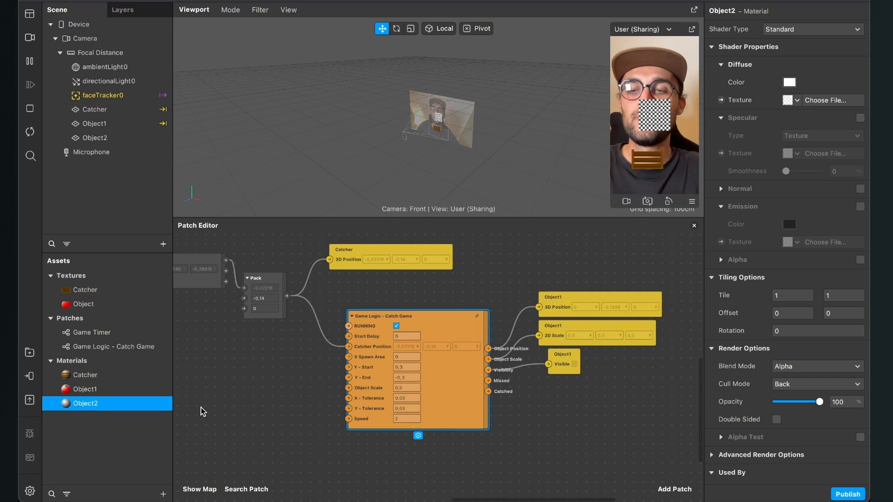
Set the Object2 material's shader type to Flat and its diffuse texture to Object.
left_click(815, 24)
left_click(777, 42)
left_click(791, 99)
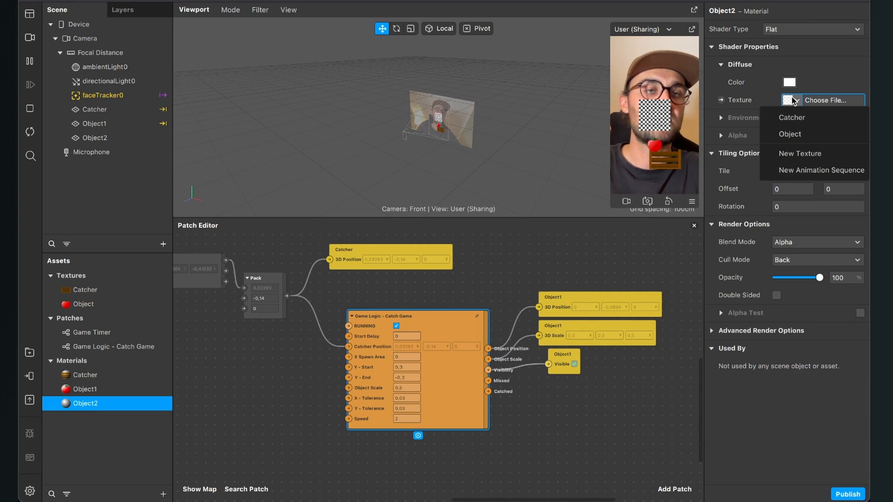
left_click(805, 134)
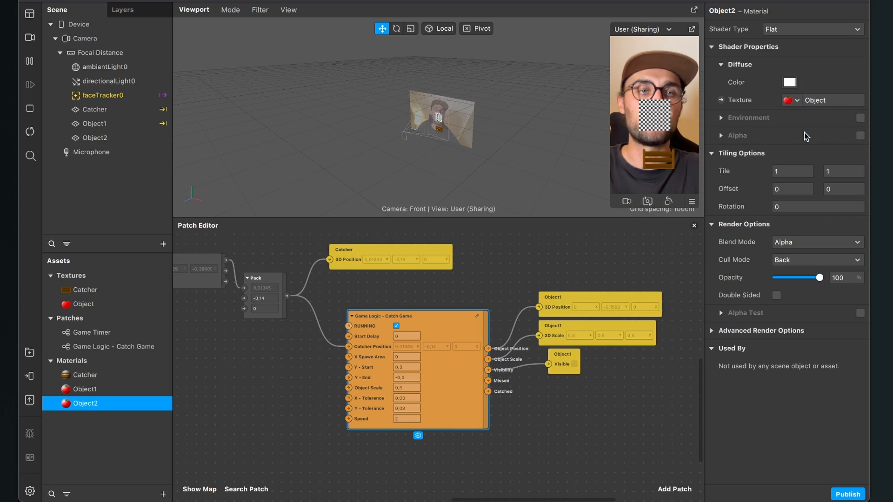
Assign the Object2 material to the Object2 plane.
left_click(108, 138)
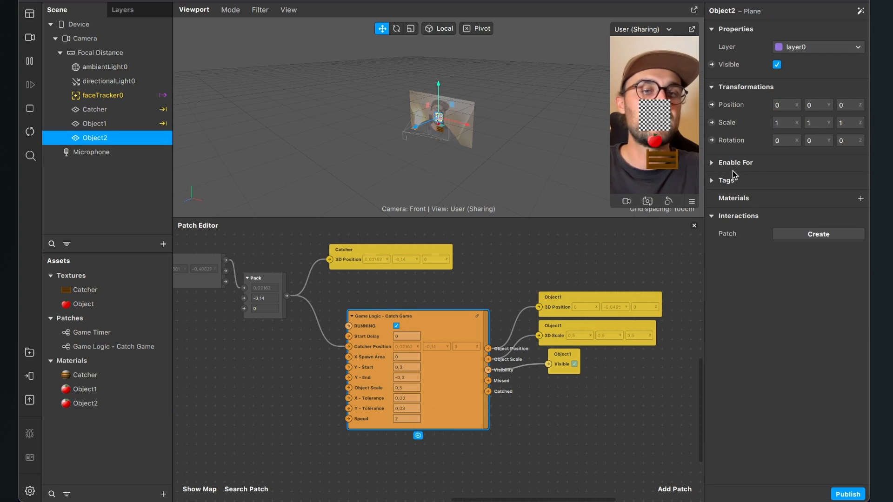
left_click(860, 198)
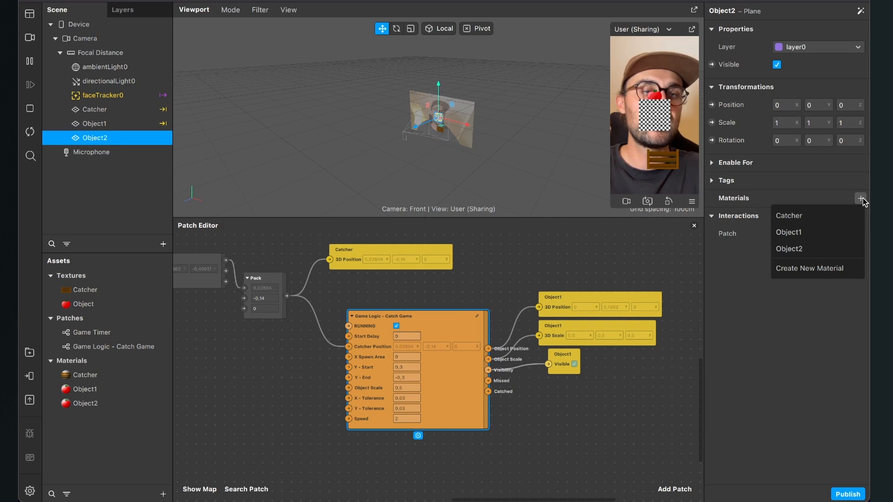
left_click(792, 249)
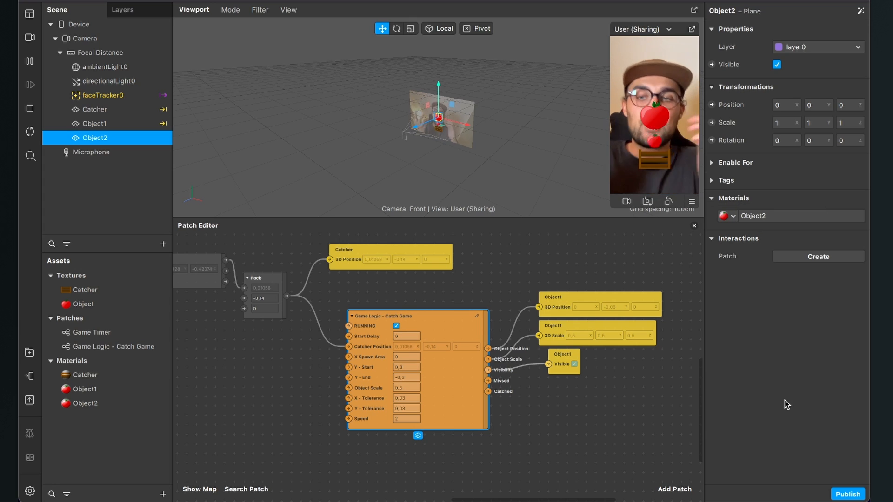
Switch the Object2 plane's material to Object1 and back to Object2.
left_click(733, 218)
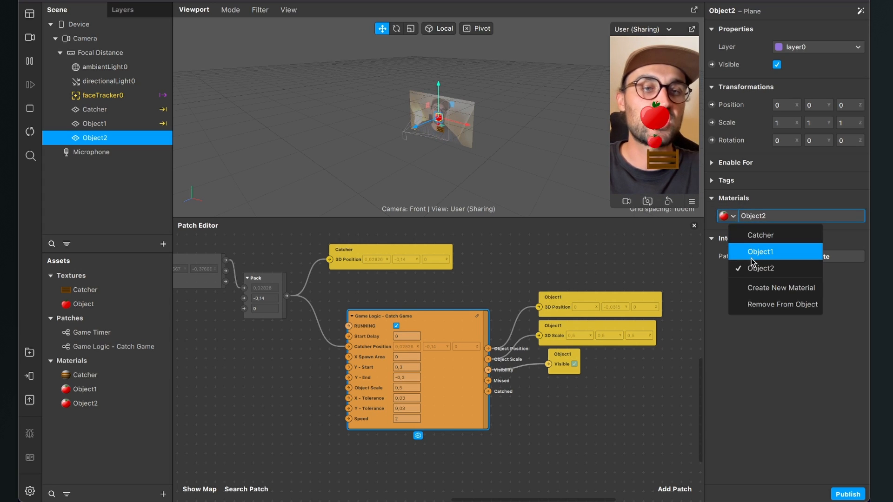
left_click(755, 251)
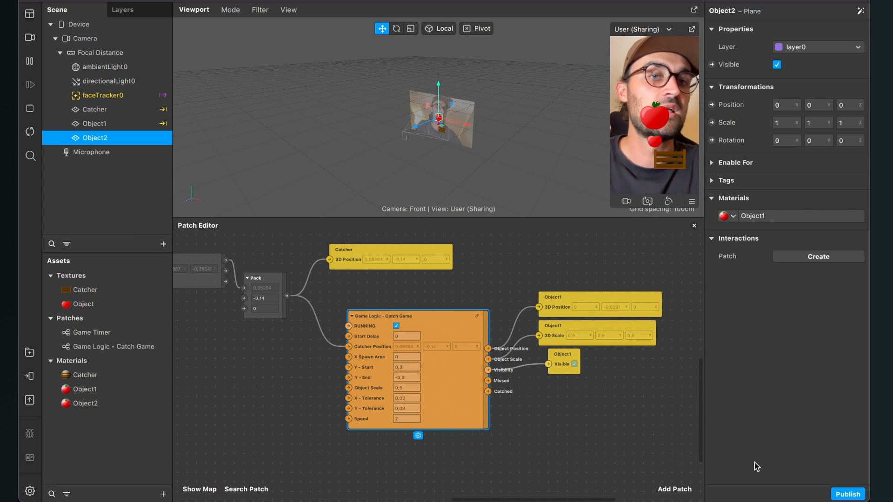
left_click(741, 217)
left_click(748, 269)
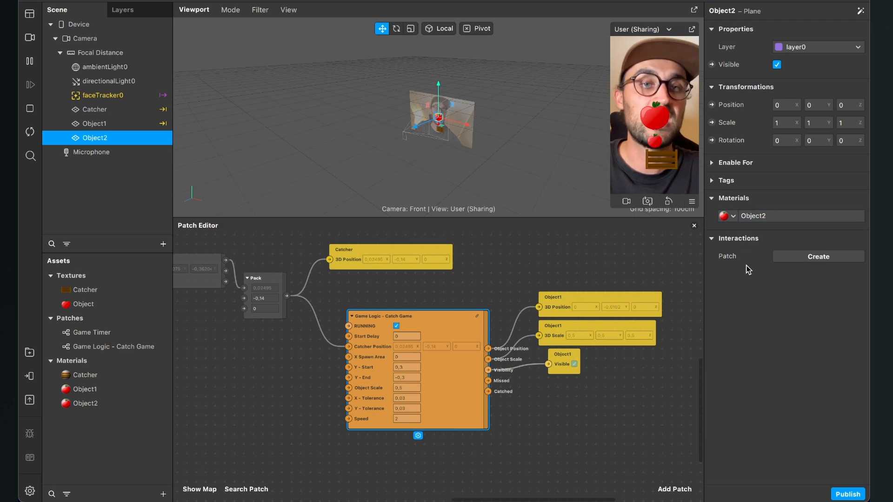
Create patches for the Object2 plane's Visible, Position and Scale properties.
scroll(584, 420, "right", 3)
scroll(584, 421, "down", 1)
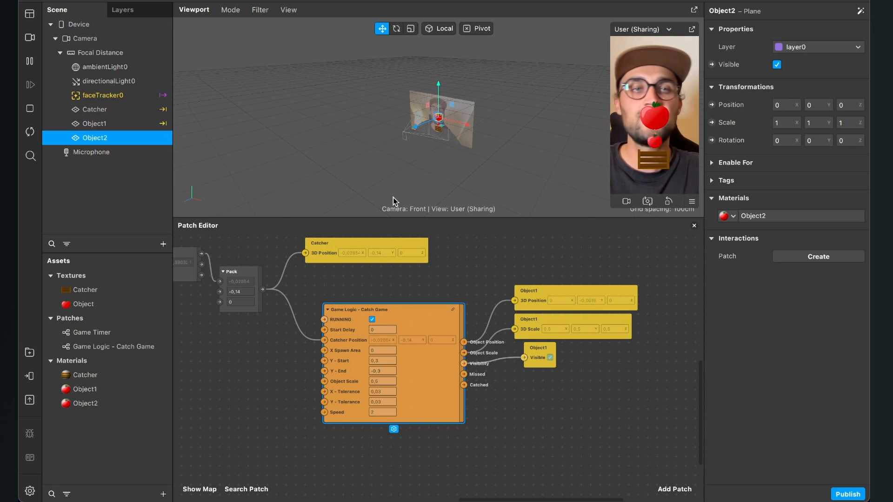
left_click(713, 64)
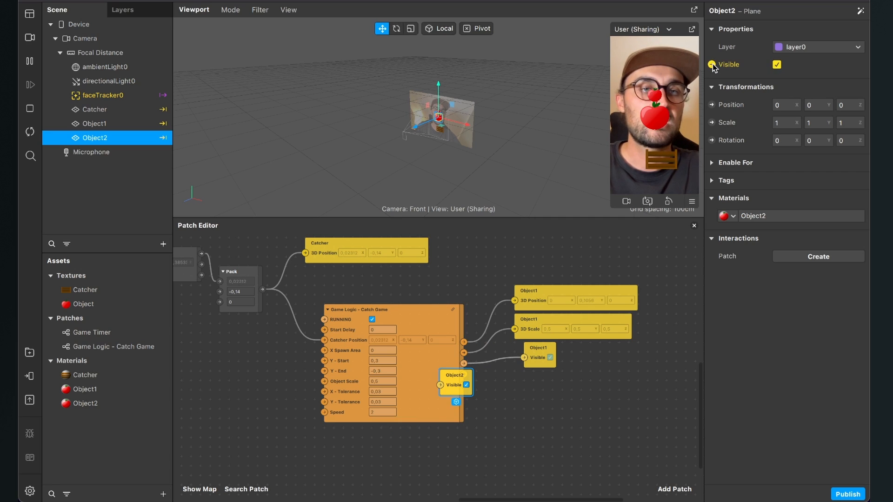
left_click(712, 105)
left_click(712, 123)
Stack the Object2 3D Position, 3D Scale and Visible patches below the Object1 patches.
scroll(454, 326, "down", 3)
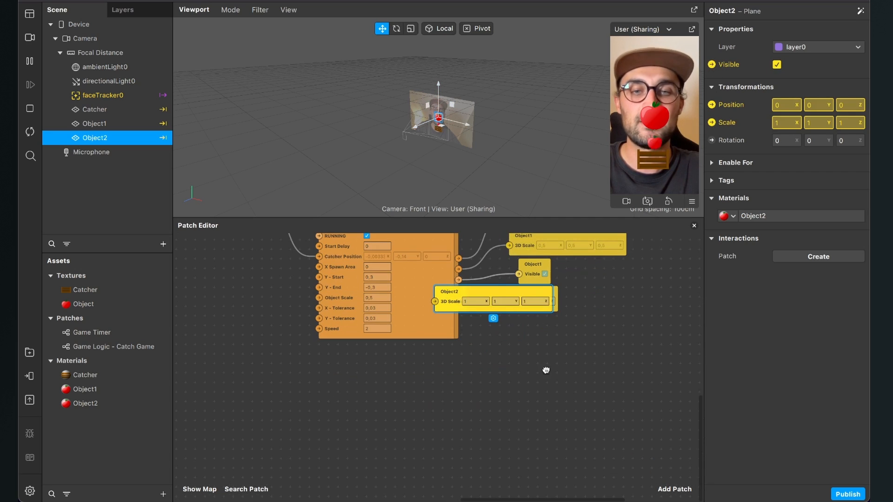
left_click_drag(454, 299, 534, 431)
left_click_drag(456, 301, 543, 381)
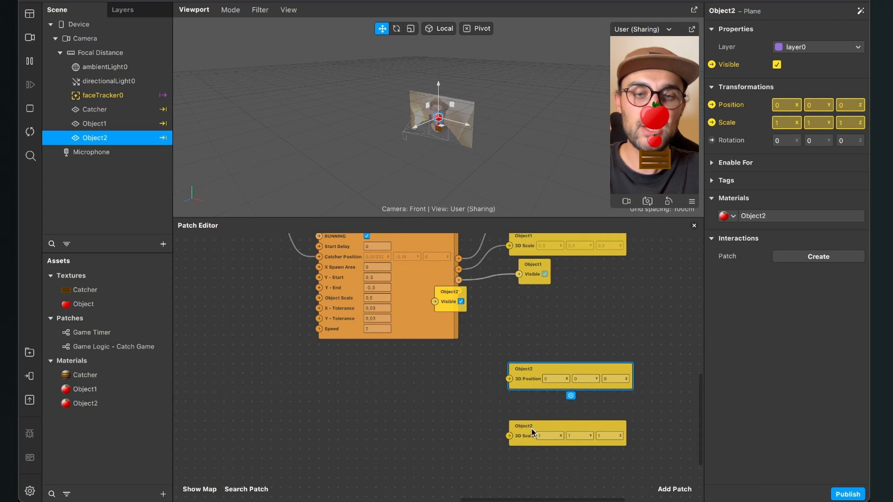
left_click_drag(533, 432, 532, 403)
left_click_drag(446, 304, 518, 443)
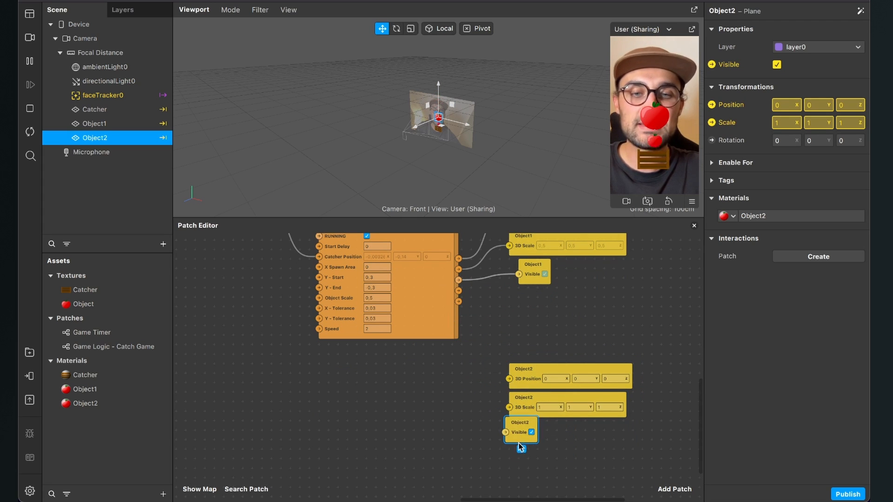
Add a second Game Logic - Catch Game patch below the first one, beside the Object2 patches.
scroll(443, 353, "up", 3)
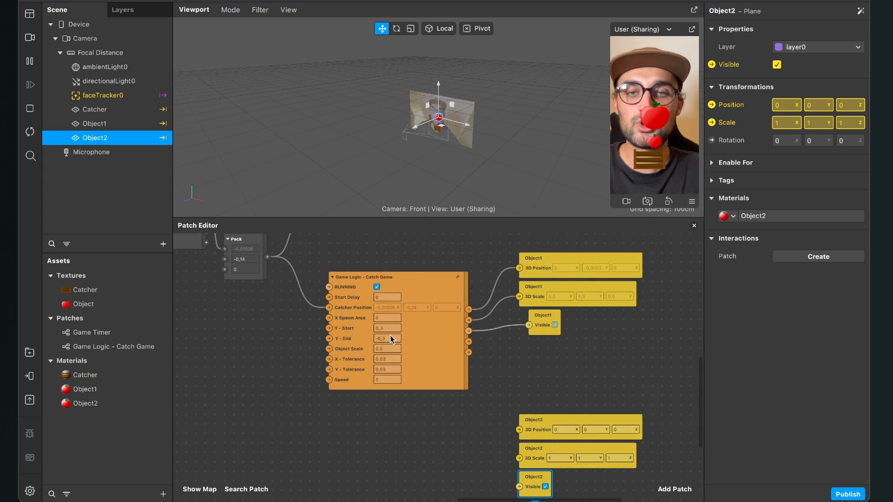
scroll(390, 336, "down", 3)
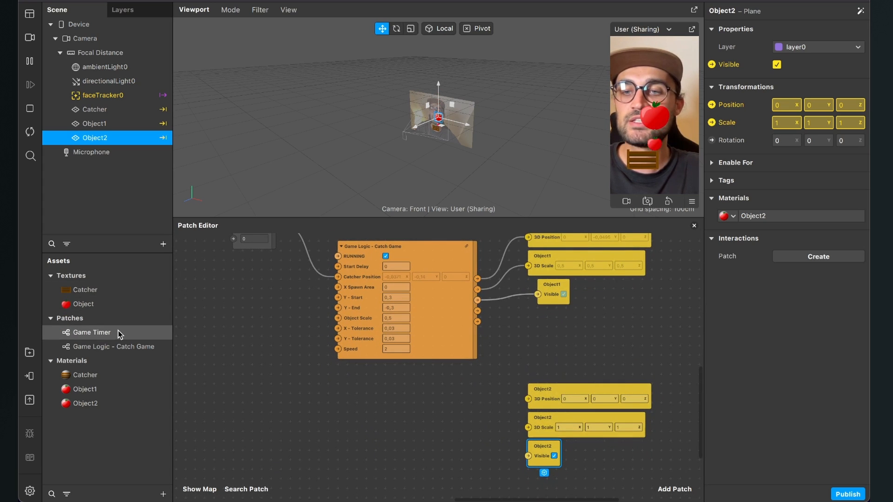
left_click_drag(104, 350, 382, 386)
Connect the Pack patch's output to the second Game Logic patch's Catcher Position input.
scroll(397, 371, "up", 3)
scroll(397, 372, "up", 3)
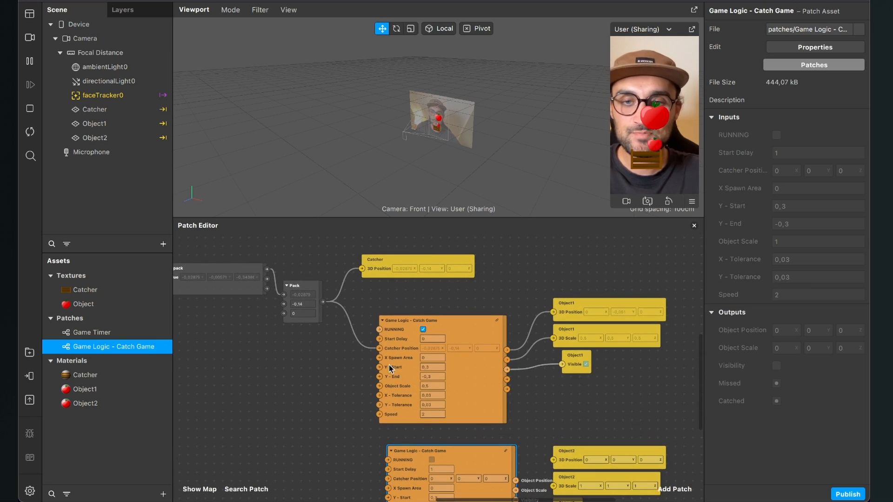
scroll(347, 345, "down", 1)
scroll(384, 342, "down", 1)
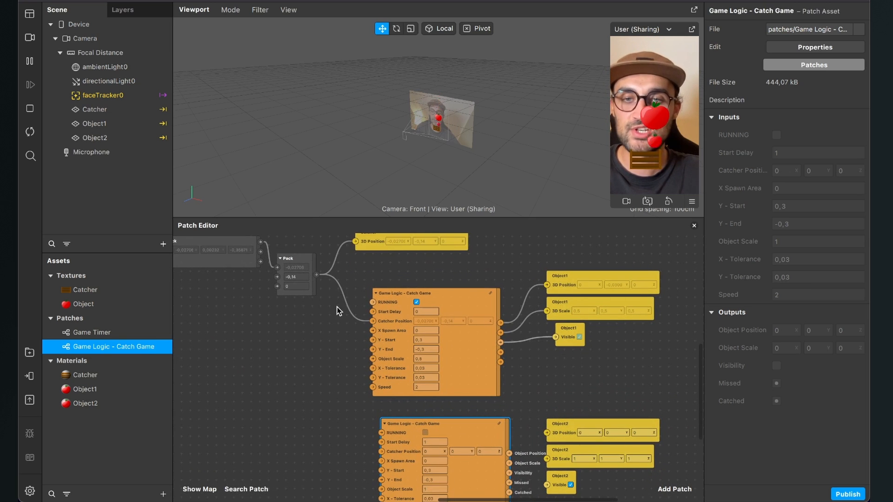
scroll(329, 325, "down", 2)
left_click_drag(310, 252, 381, 432)
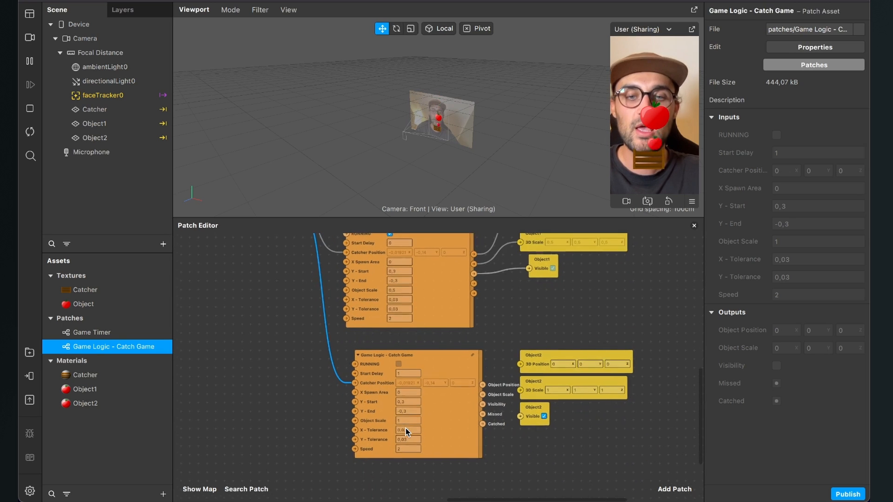
left_click(406, 428)
scroll(405, 428, "up", 3, "ctrl")
scroll(463, 392, "up", 3, "ctrl")
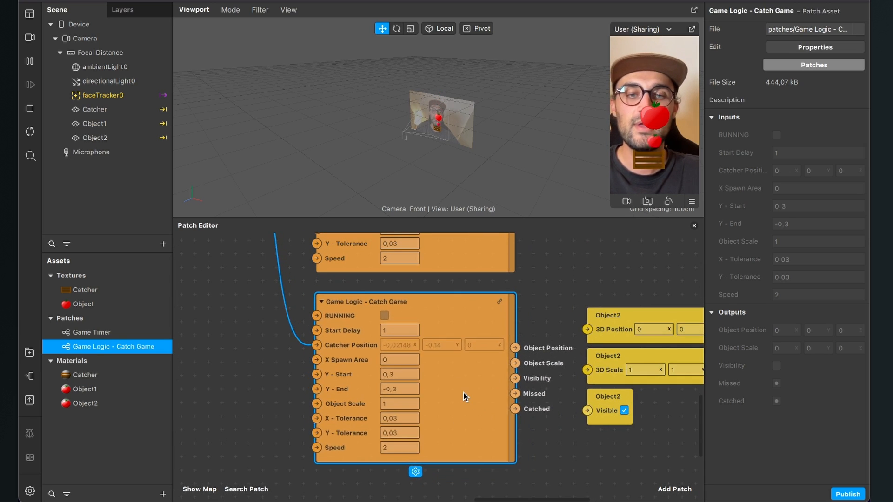
Connect the second Game Logic patch's Object Position, Object Scale and Visibility outputs to the matching Object2 patches and enable its RUNNING input.
left_click_drag(457, 355, 545, 331)
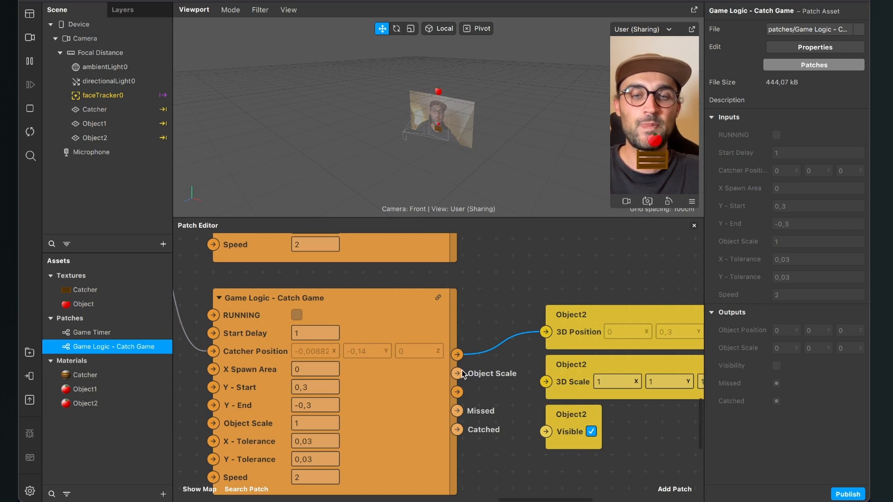
left_click_drag(463, 374, 554, 383)
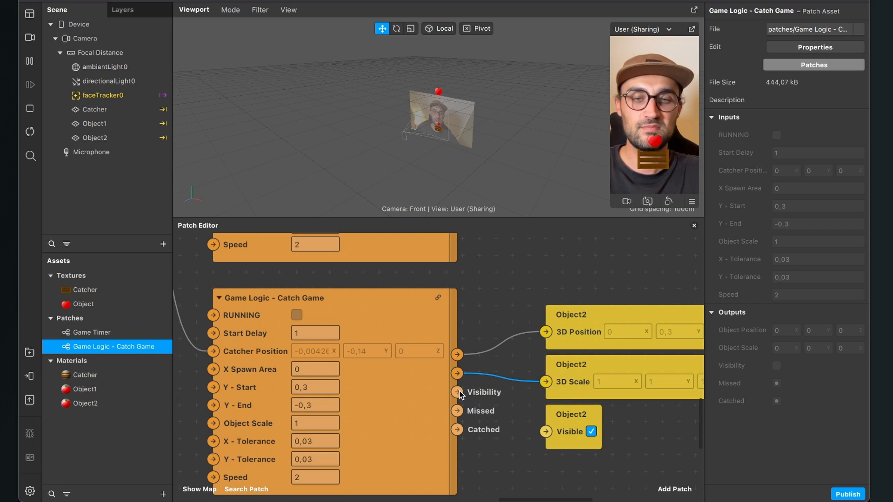
left_click_drag(459, 393, 546, 433)
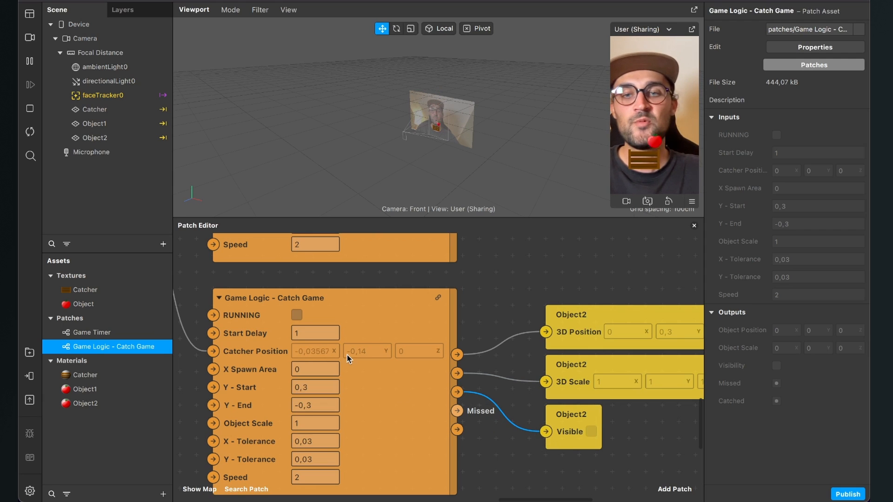
left_click(296, 316)
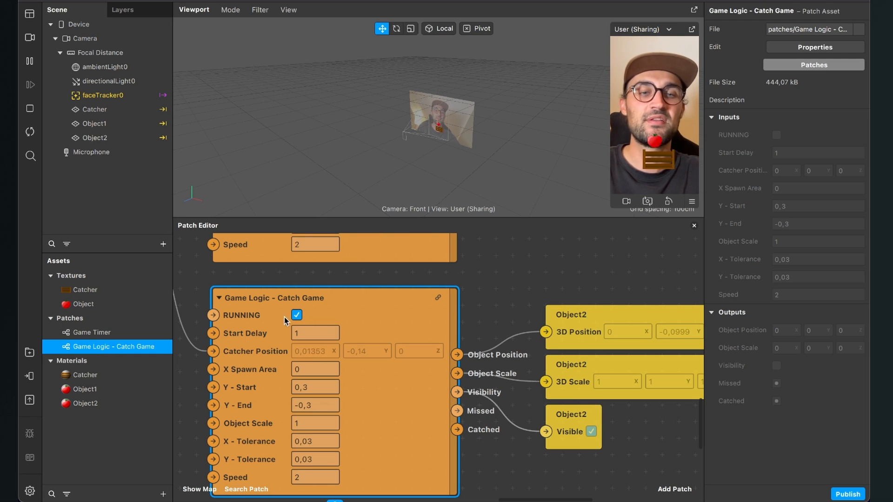
scroll(376, 331, "down", 2)
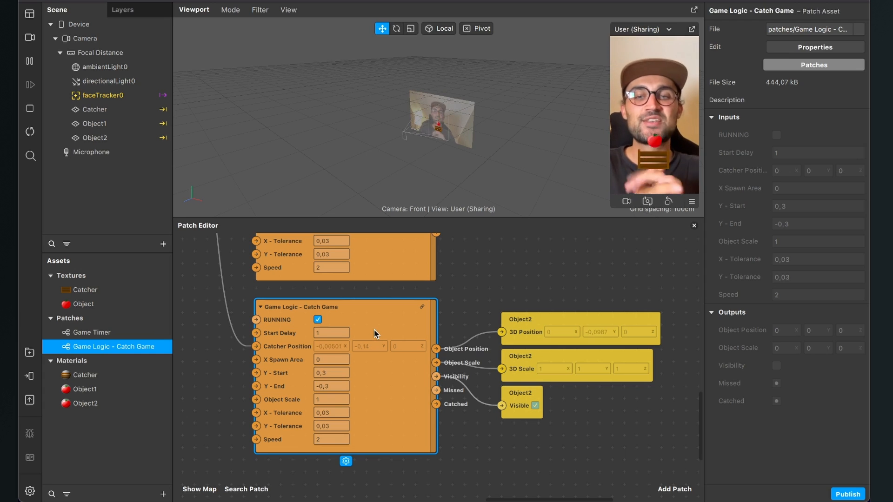
Set the X Spawn Area to 0,3 on both Game Logic - Catch Game patches.
scroll(293, 352, "up", 3)
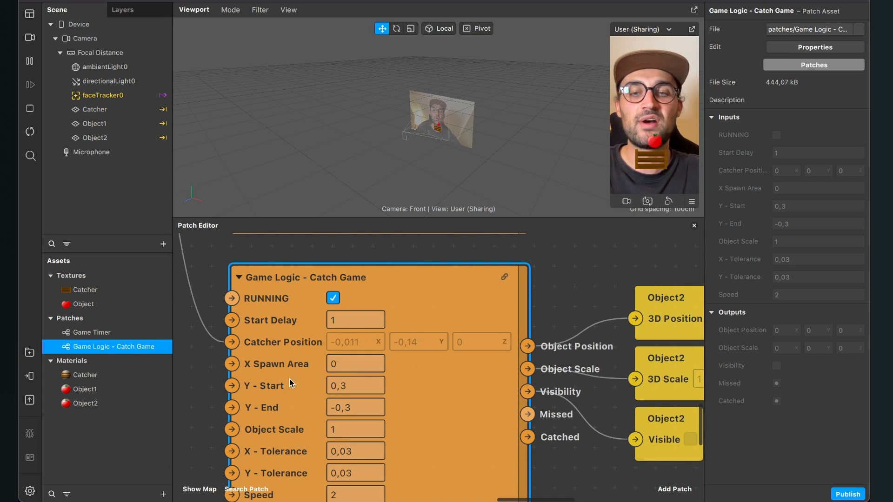
left_click(349, 366)
type("0,3")
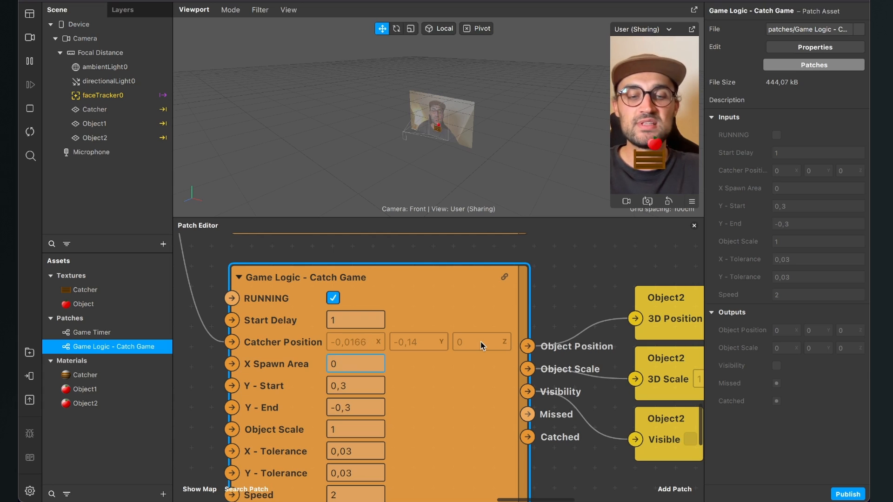
key("Return")
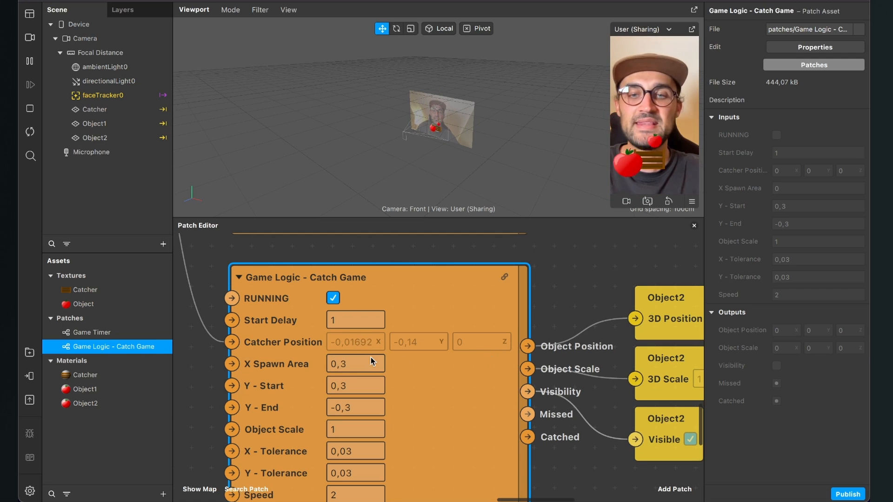
scroll(371, 357, "down", 10)
left_click(381, 328)
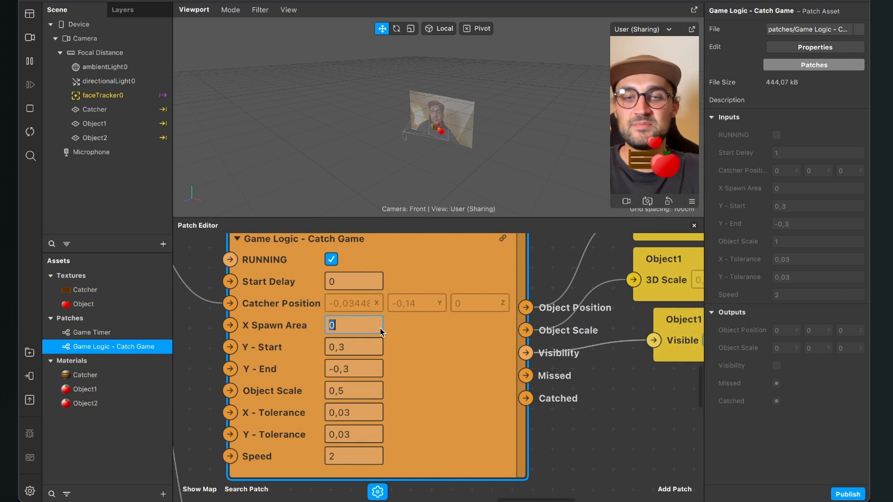
type("0,3")
scroll(445, 318, "down", 1)
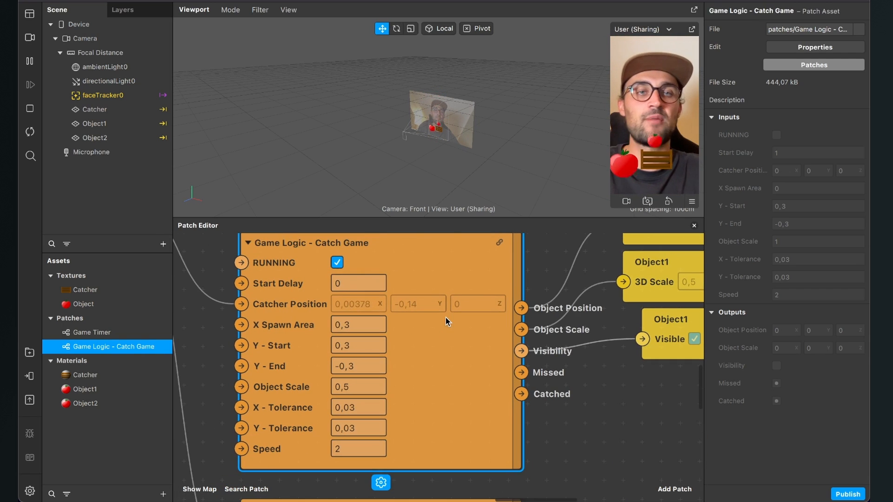
Try an Object Scale of 0,8 on the second Game Logic patch and settle on 0,5.
scroll(446, 317, "down", 3)
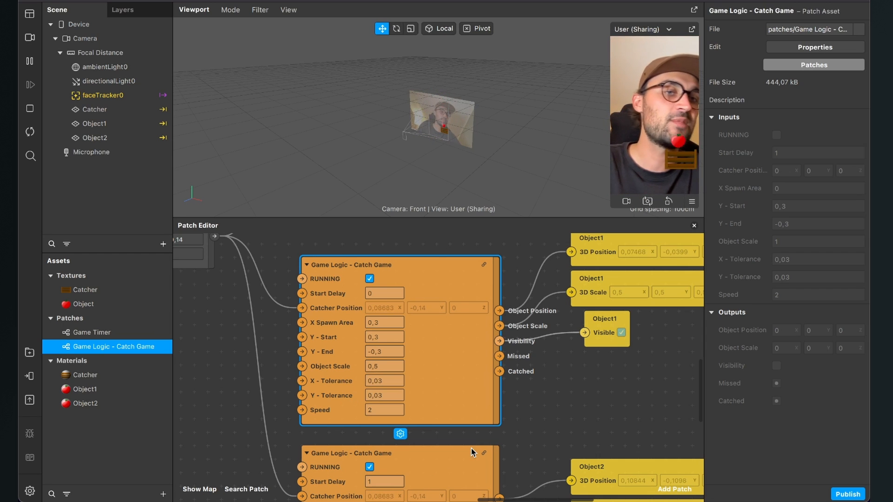
scroll(445, 463, "down", 5)
scroll(372, 419, "up", 5)
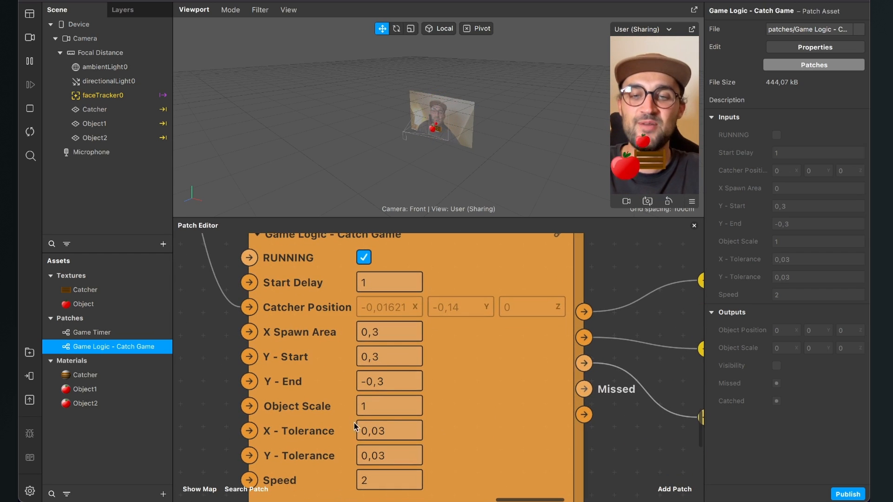
left_click(389, 406)
scroll(389, 409, "down", 2)
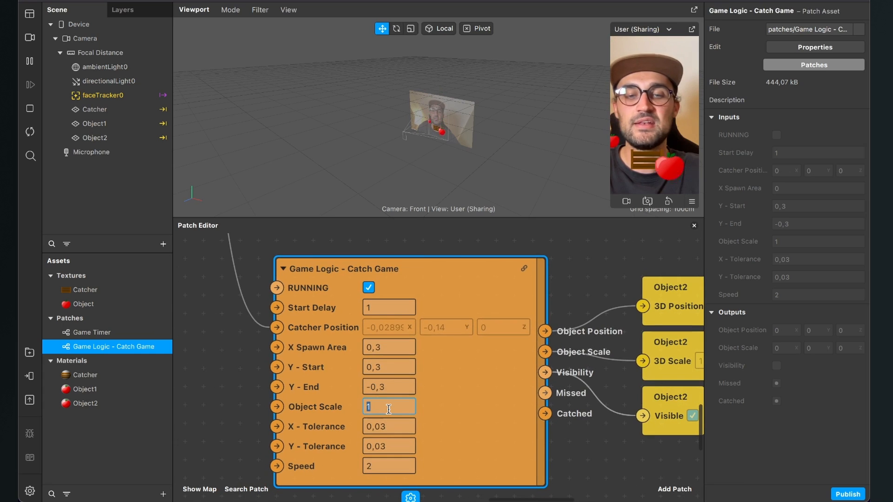
type("0,8")
key("Return")
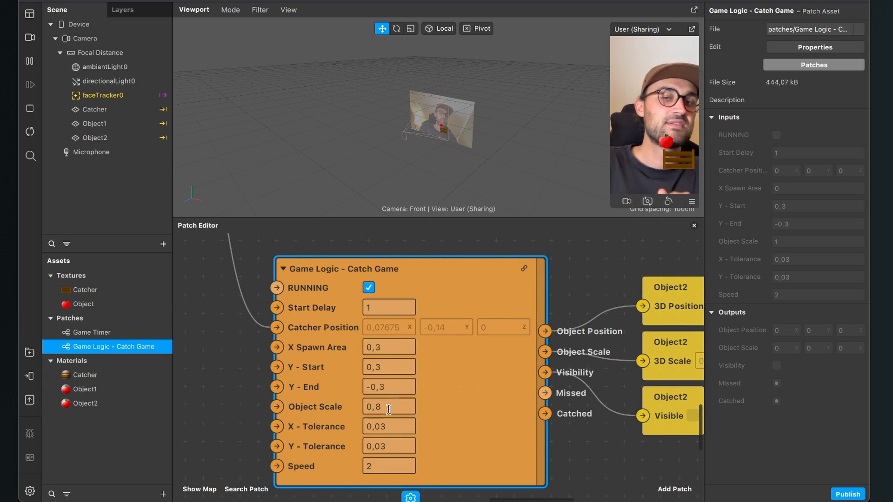
left_click(389, 408)
left_click(389, 408)
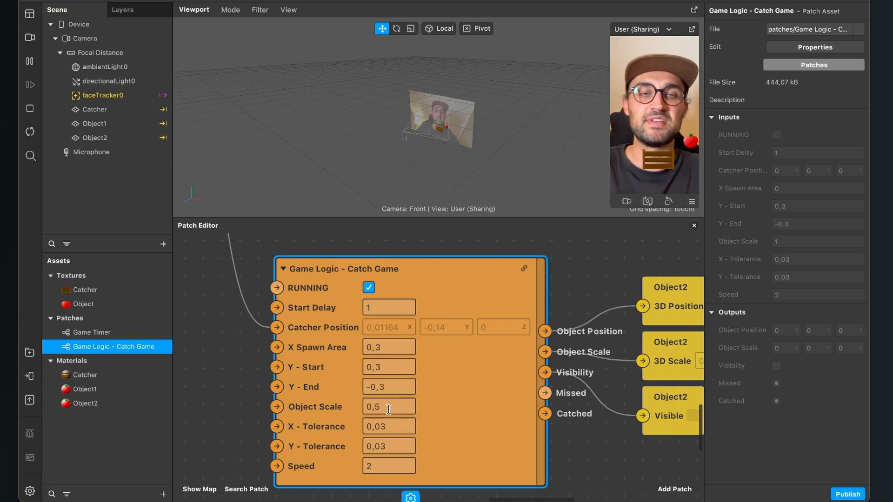
Disable RUNNING on both Game Logic patches and restart the effect preview.
scroll(419, 377, "down", 5)
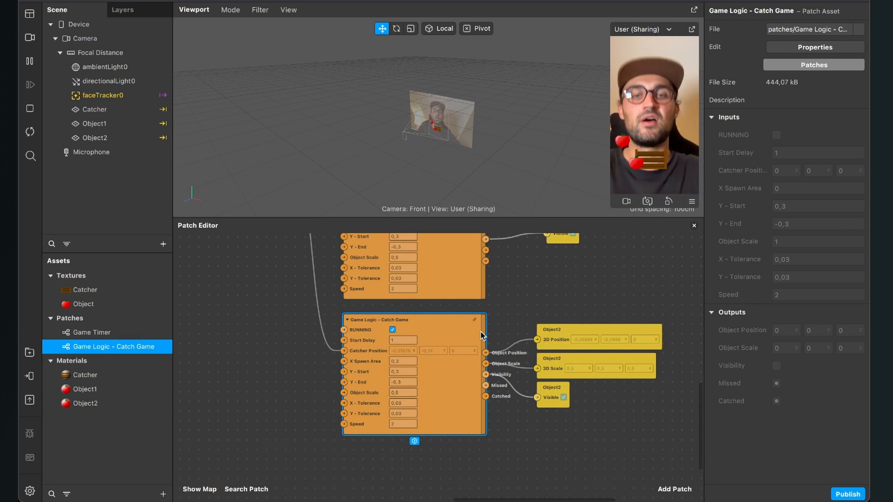
scroll(389, 454, "up", 1)
scroll(386, 423, "up", 5)
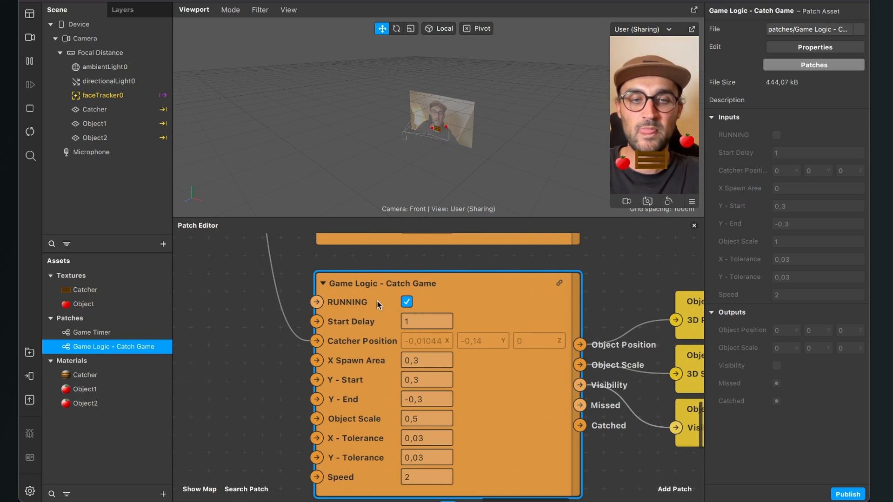
scroll(420, 319, "down", 2)
scroll(400, 326, "up", 5)
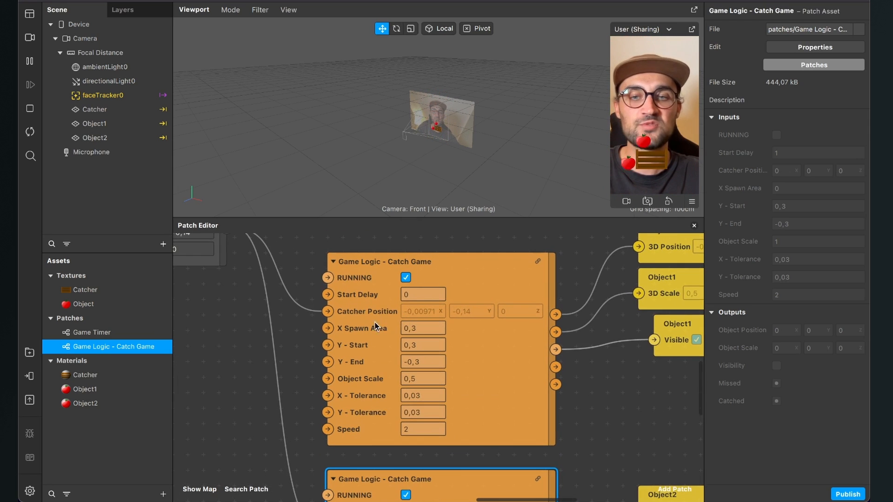
scroll(384, 331, "down", 4)
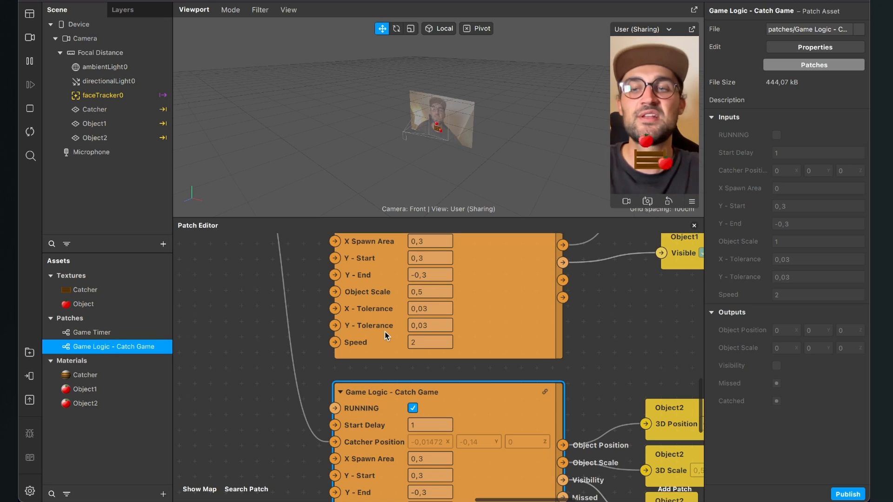
left_click(411, 408)
scroll(438, 377, "up", 4)
left_click(407, 296)
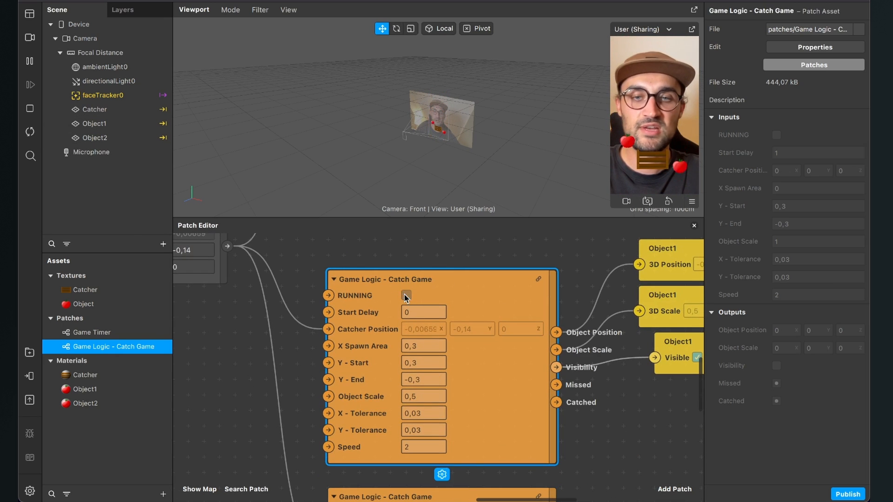
scroll(434, 339, "down", 2)
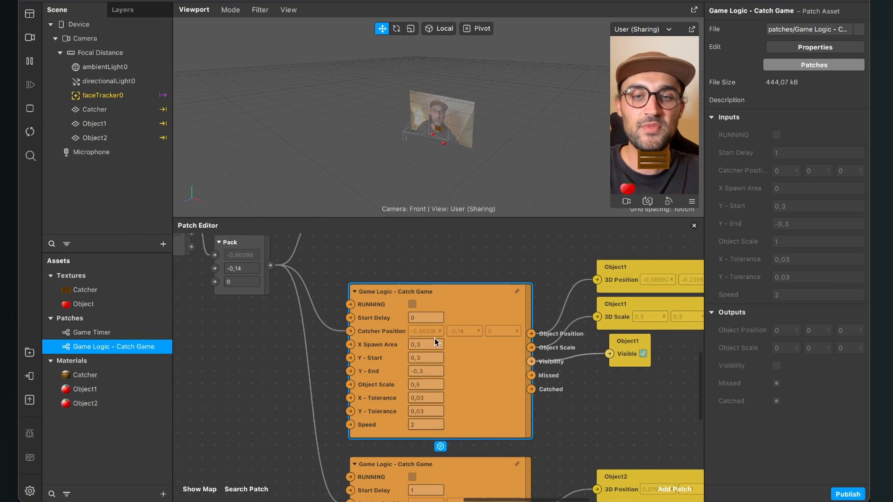
left_click(29, 134)
Add a Screen Tap patch and place it in the empty area before the two Game Logic patches.
scroll(359, 343, "down", 4)
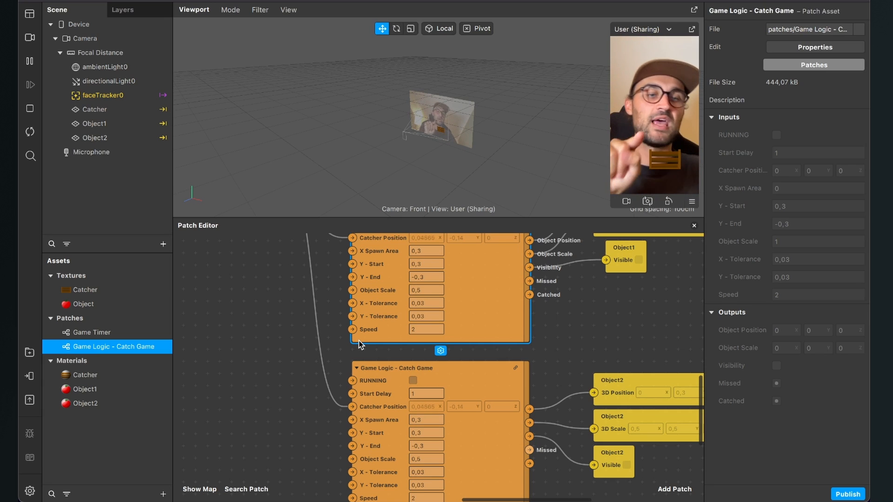
left_click(670, 487)
type("scre")
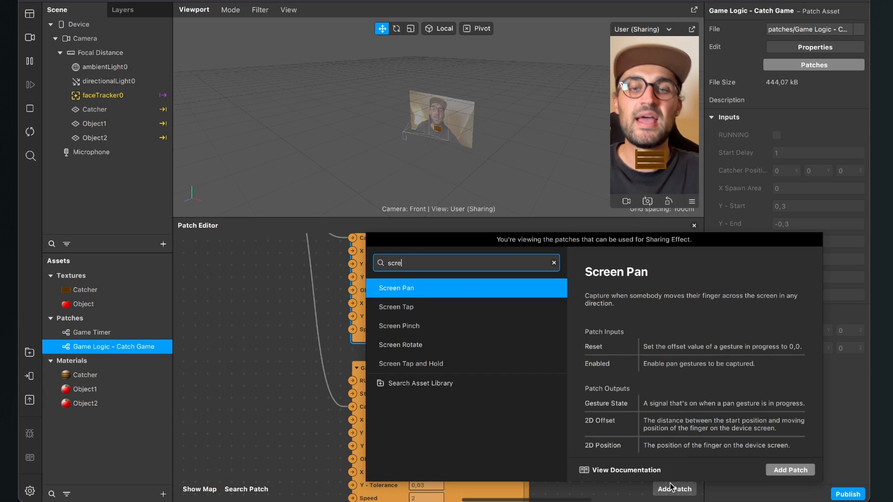
key("Down")
key("Return")
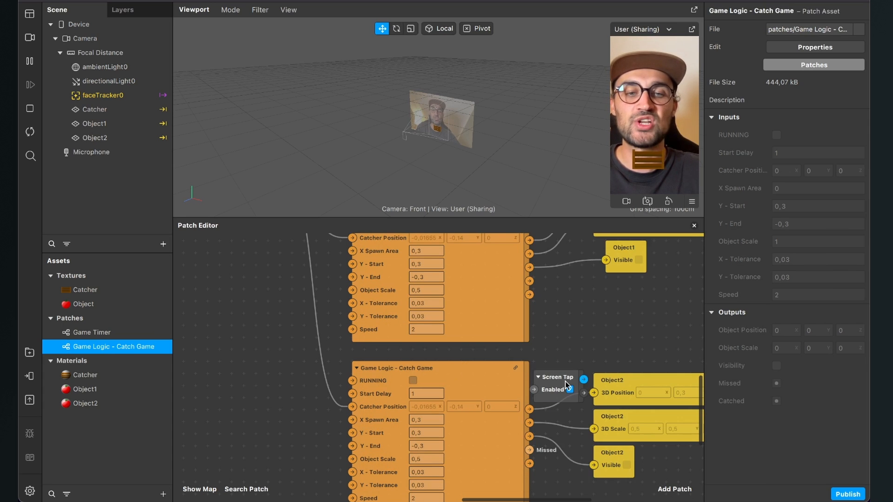
left_click_drag(565, 381, 231, 359)
scroll(196, 358, "left", 4)
left_click_drag(371, 393, 292, 357)
left_click(255, 407)
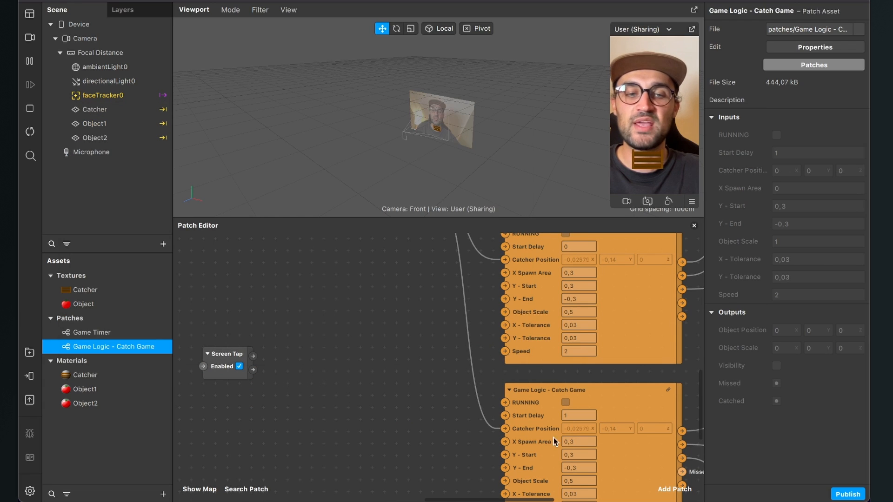
Add a Switch patch beside the Screen Tap patch and connect Gesture State to its Turn On input.
left_click(674, 490)
type("sw")
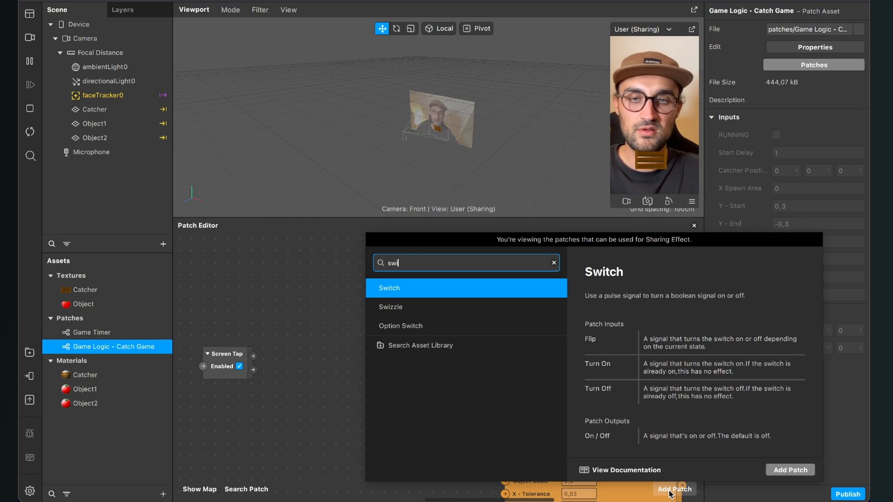
type("i")
key("Return")
left_click_drag(449, 382, 305, 343)
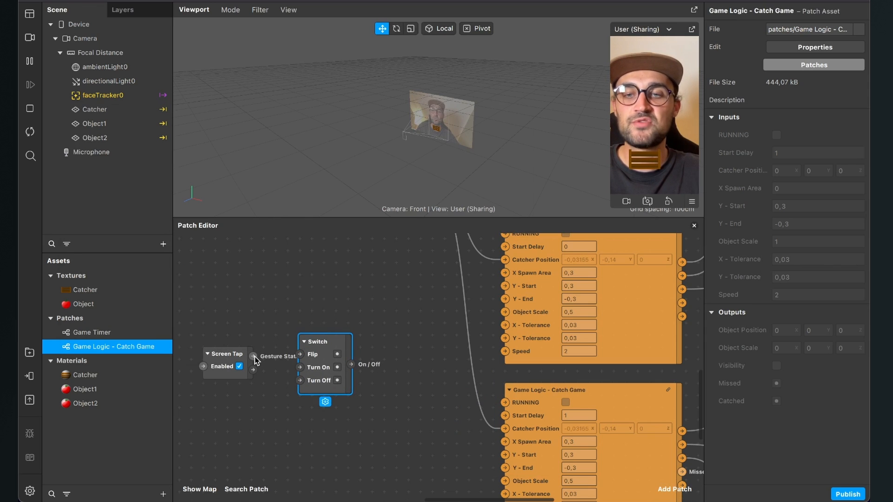
left_click_drag(254, 357, 280, 369)
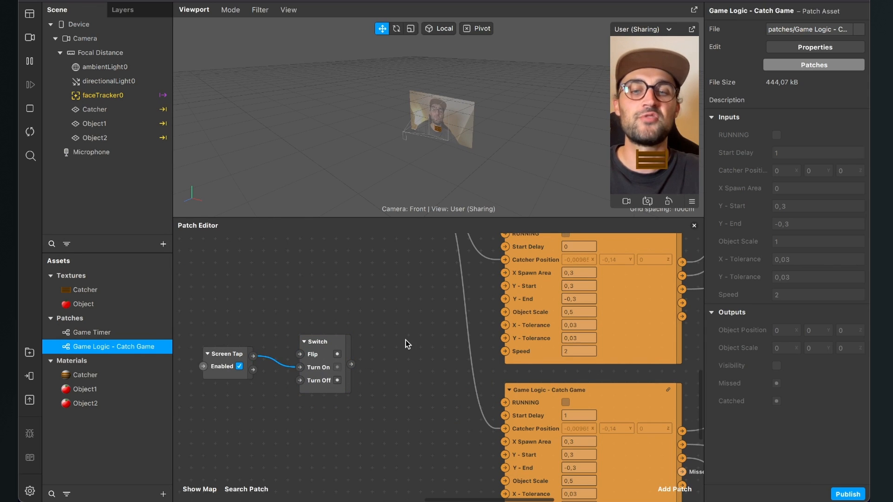
Connect the Switch patch's On / Off output to the RUNNING inputs of both Game Logic patches.
scroll(406, 344, "down", 3)
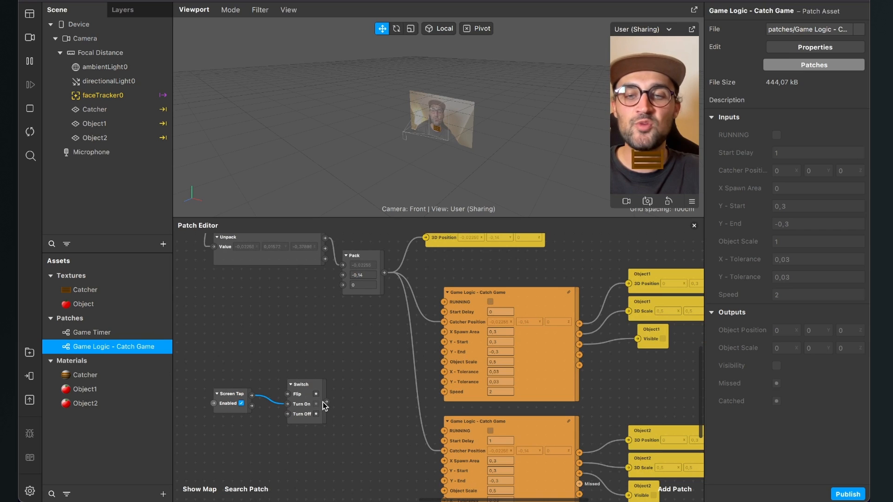
scroll(324, 406, "up", 2)
left_click_drag(331, 401, 472, 279)
scroll(378, 321, "down", 3)
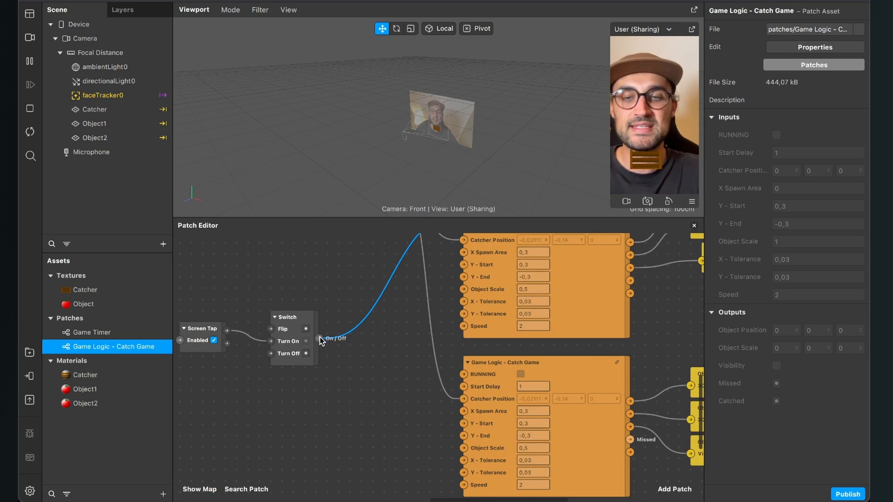
left_click_drag(320, 339, 463, 375)
scroll(460, 377, "right", 1)
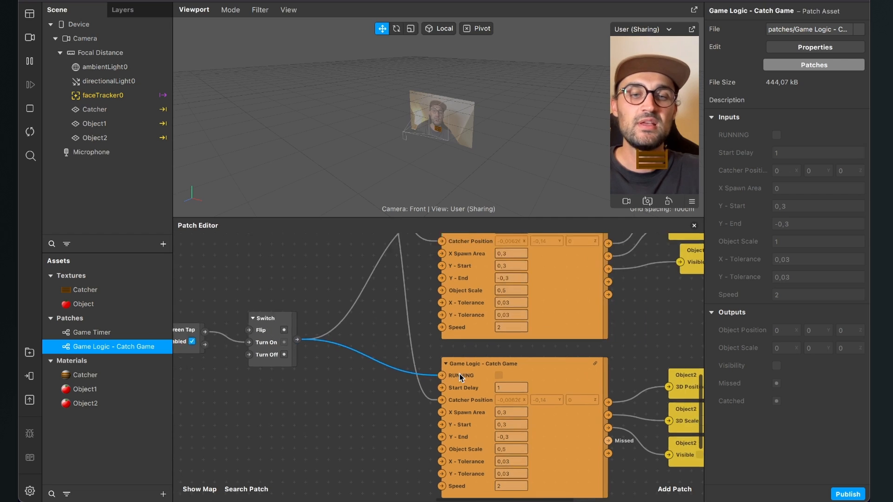
Insert a 2D Text object into the scene and enlarge the effect preview window.
scroll(460, 374, "up", 3, "ctrl")
scroll(439, 379, "up", 4)
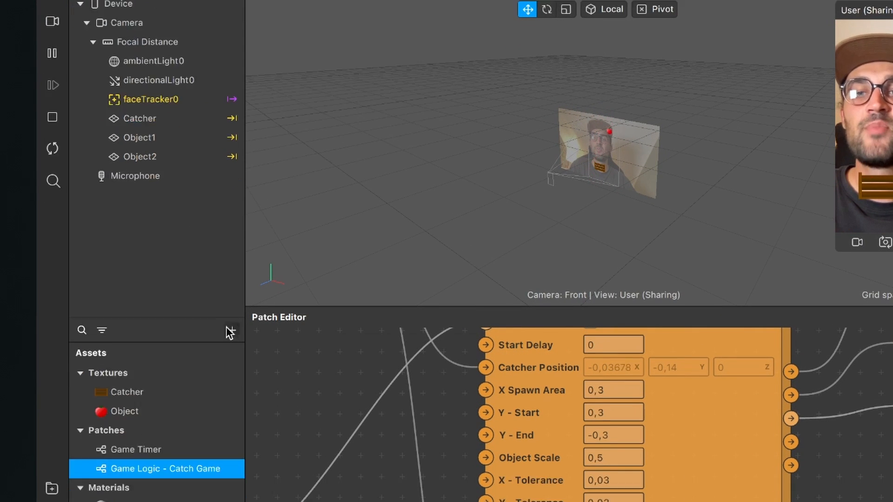
left_click(179, 250)
type("2D")
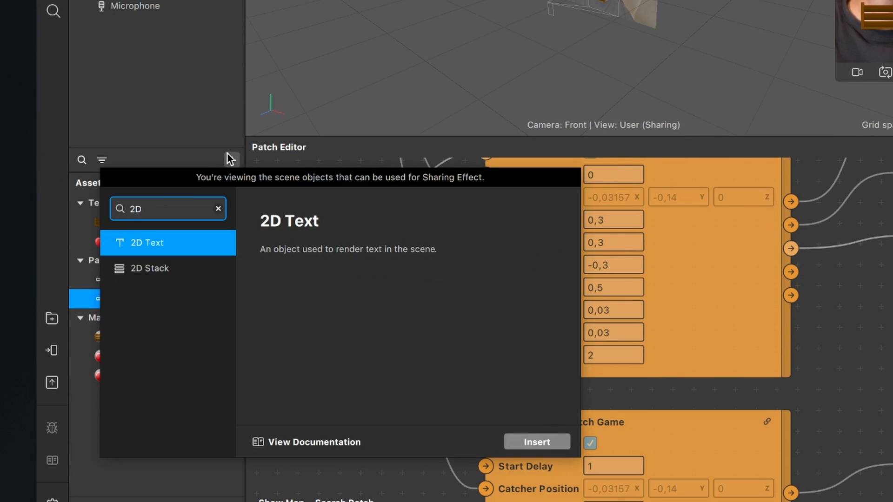
key("Return")
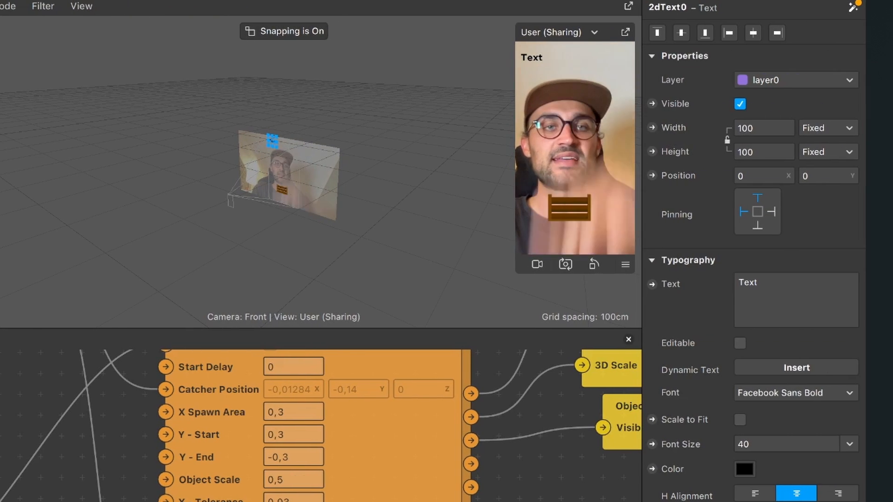
left_click_drag(516, 273, 472, 336)
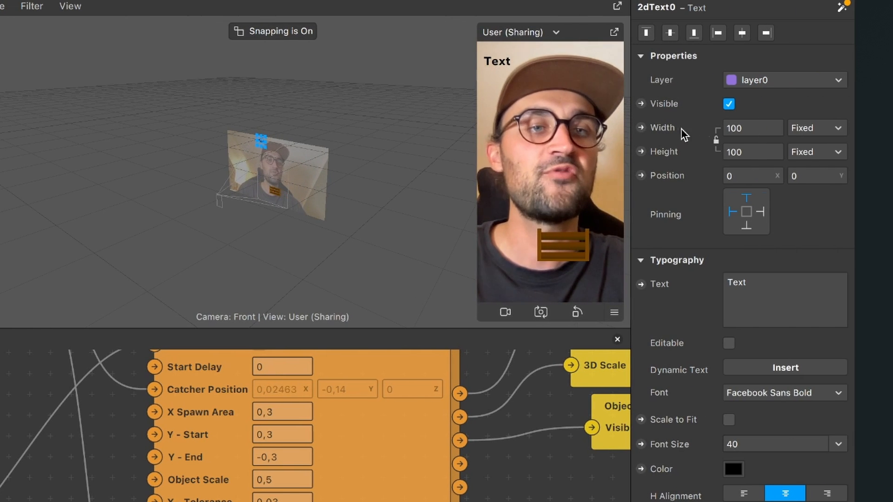
Set the 2D text's width to Fill Width and add a patch for its Text property in the empty area beyond the Object1 patches.
left_click(757, 129)
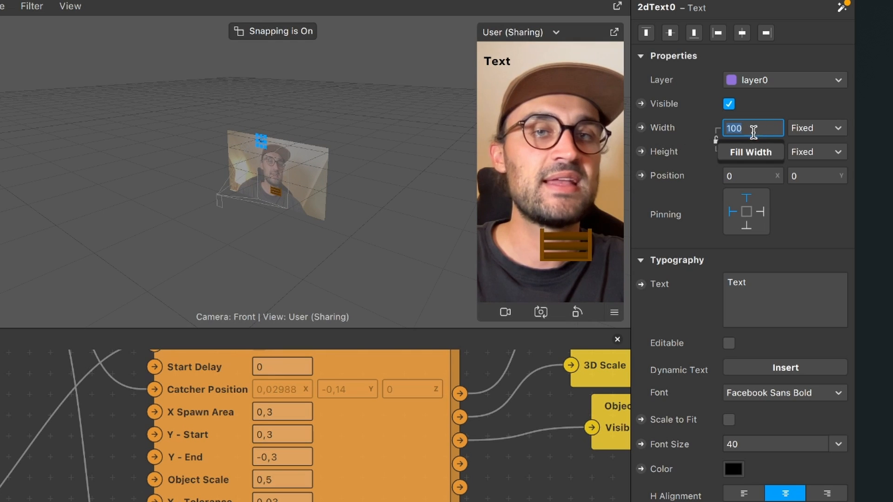
left_click(747, 152)
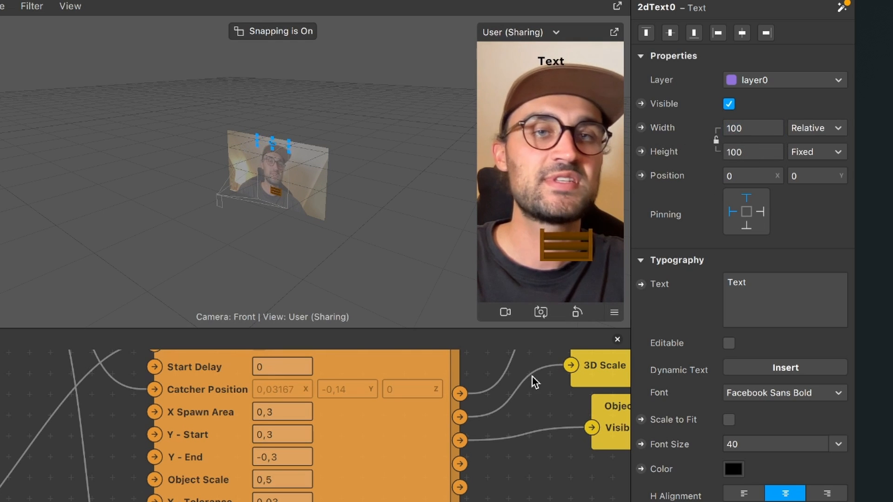
scroll(534, 377, "right", 5)
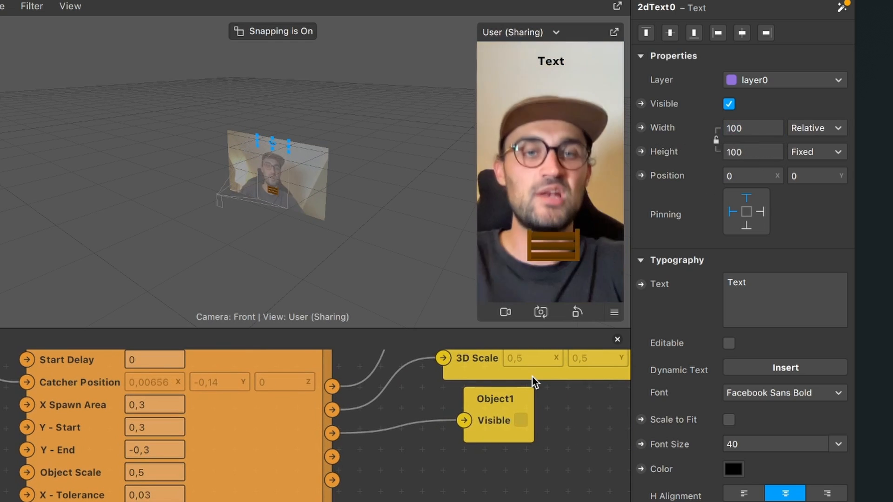
scroll(534, 382, "right", 5)
scroll(534, 395, "right", 3)
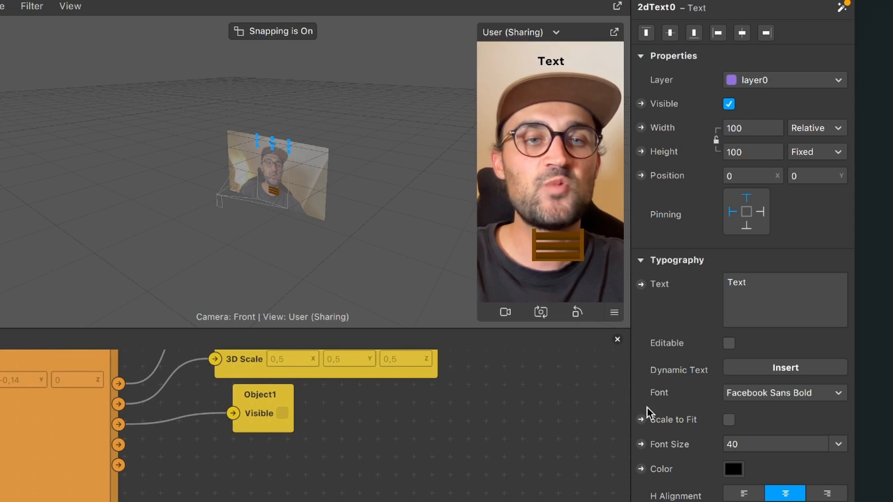
left_click(641, 284)
left_click_drag(367, 462, 576, 388)
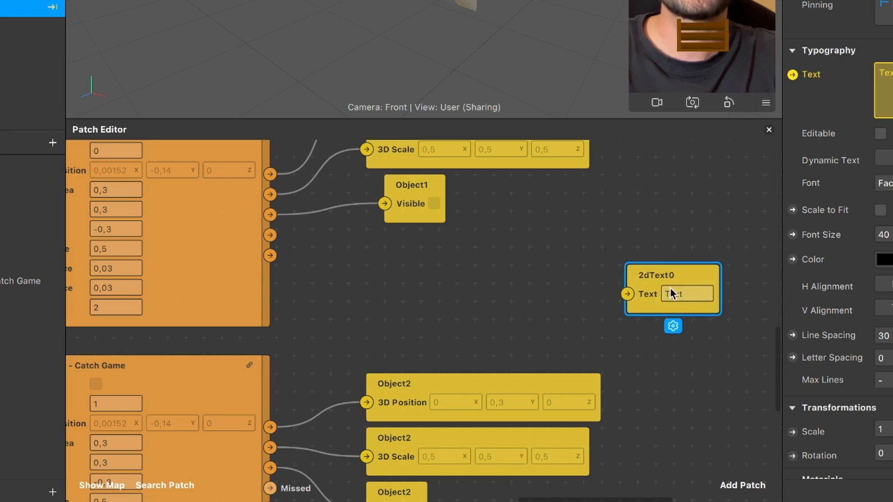
mouse_move(651, 284)
left_mouse_down()
mouse_move(660, 264)
mouse_move(652, 261)
mouse_move(671, 280)
mouse_move(656, 269)
left_mouse_up()
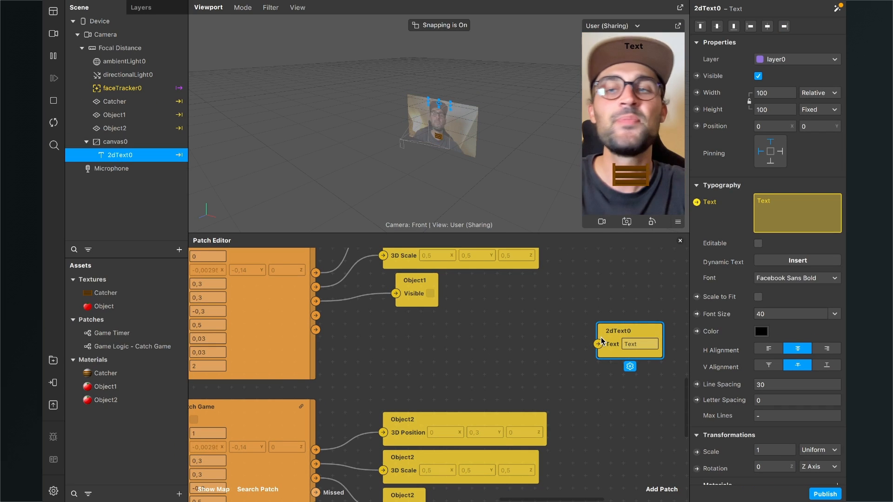
Rename the 2D text object to Score and shift its patch slightly away from the object patches.
double_click(126, 158)
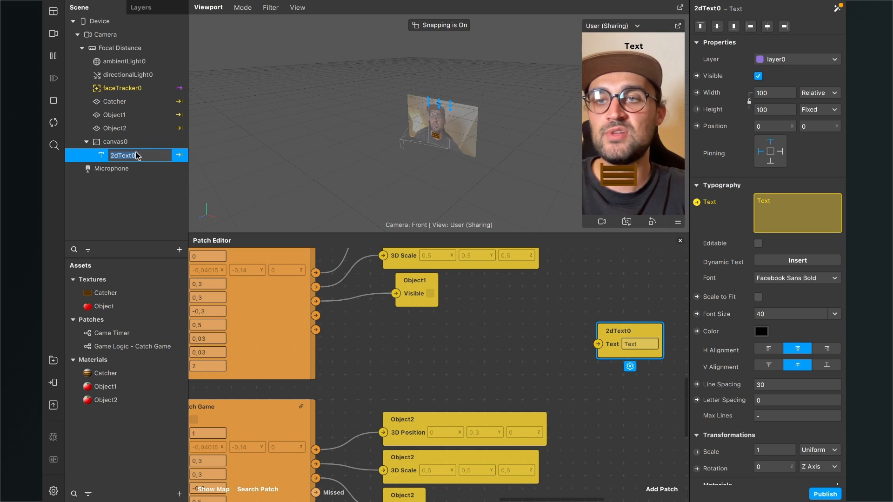
type("Score")
key("Return")
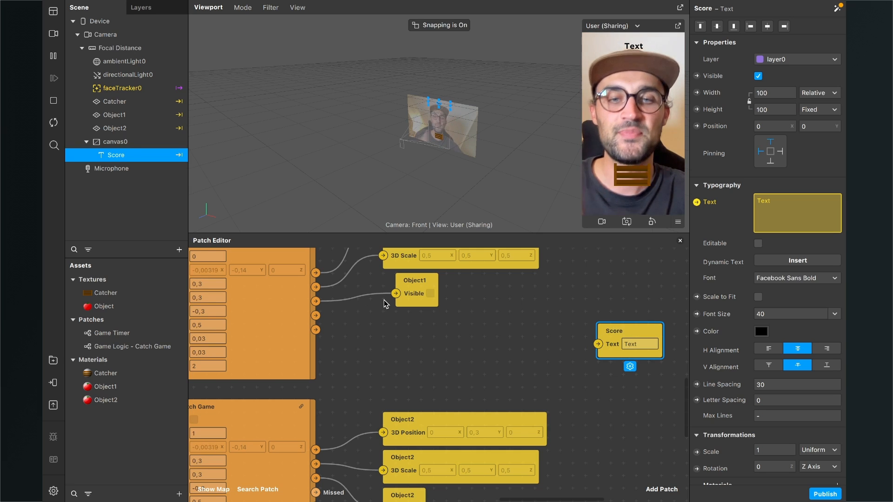
scroll(384, 300, "down", 3)
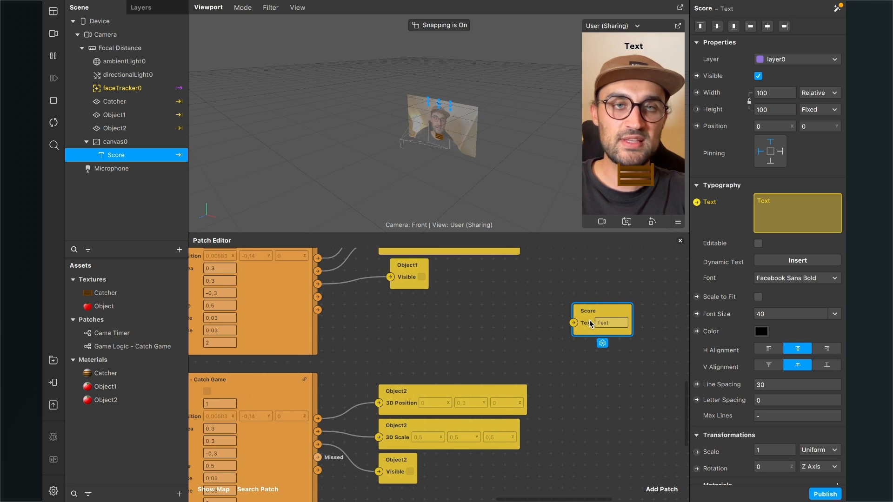
left_click_drag(590, 322, 613, 327)
Add a Pulse Merge patch and place it between the Object1 and Object2 patches.
scroll(342, 361, "left", 3)
scroll(342, 362, "up", 2)
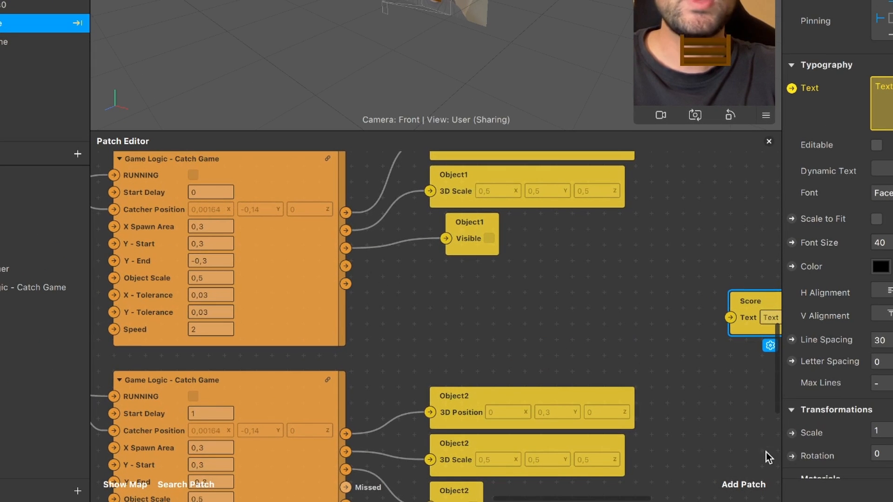
left_click(734, 477)
type("pul")
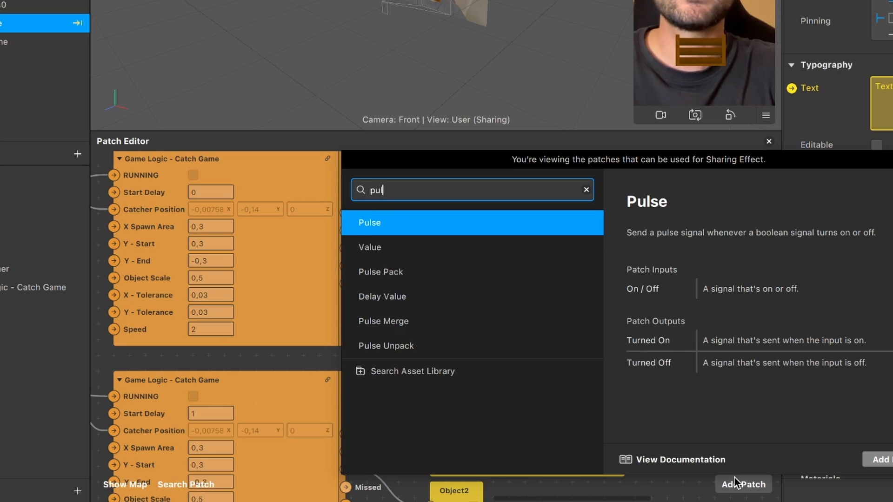
type("se m")
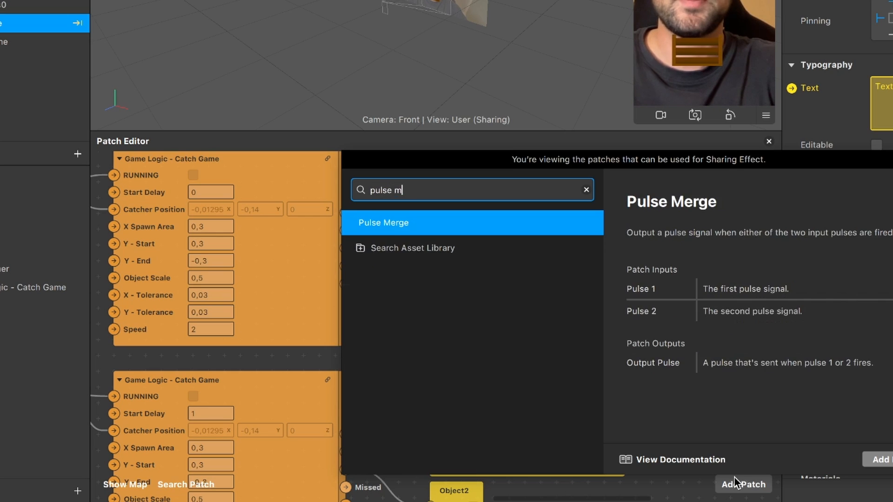
key("Return")
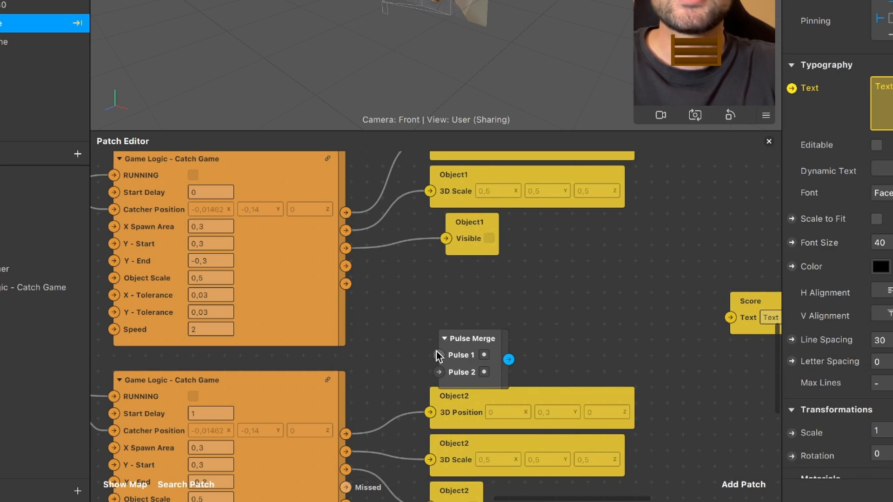
left_click(479, 316)
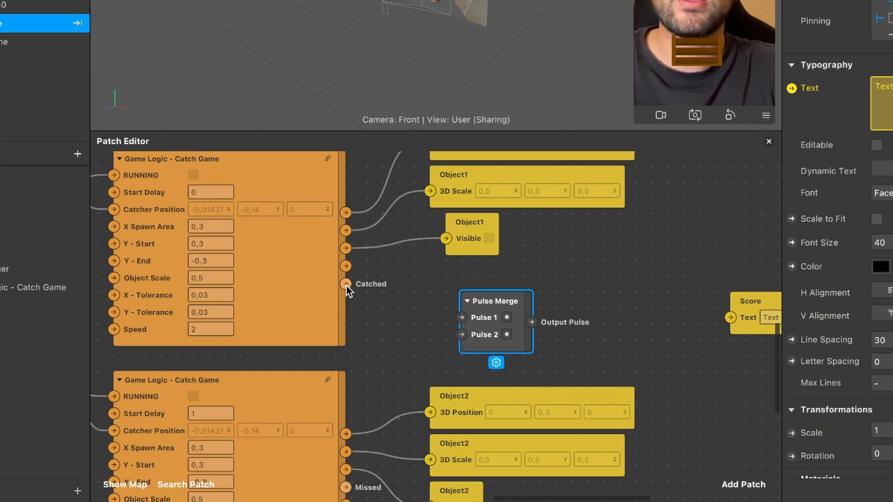
Connect the Catched outputs of the first and second Game Logic patches to Pulse 1 and Pulse 2 of the Pulse Merge patch.
left_click_drag(347, 286, 462, 319)
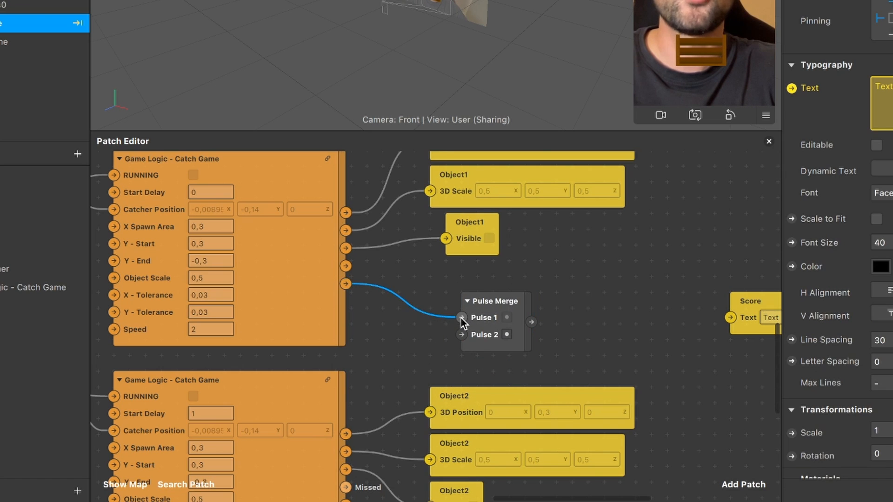
scroll(390, 359, "down", 5)
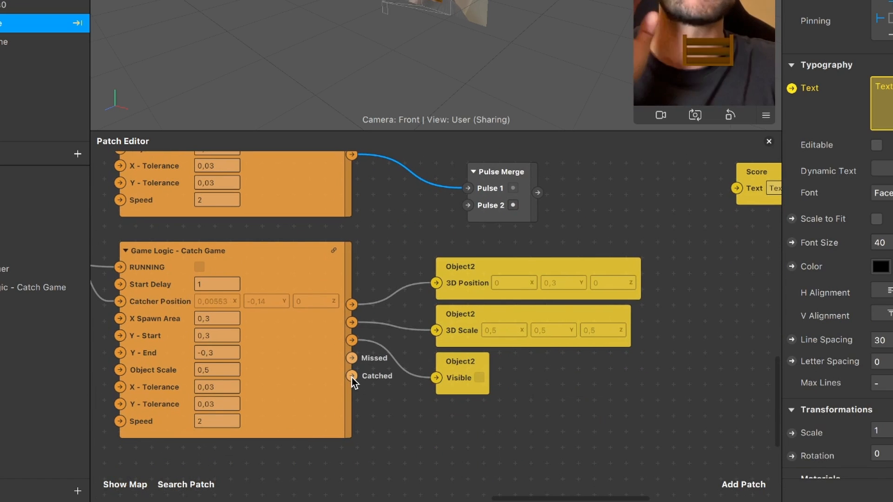
left_click_drag(352, 376, 468, 205)
Add a Counter patch between the Pulse Merge and Score patches, moving the Score patch to make room.
scroll(538, 228, "right", 5)
scroll(538, 228, "up", 2)
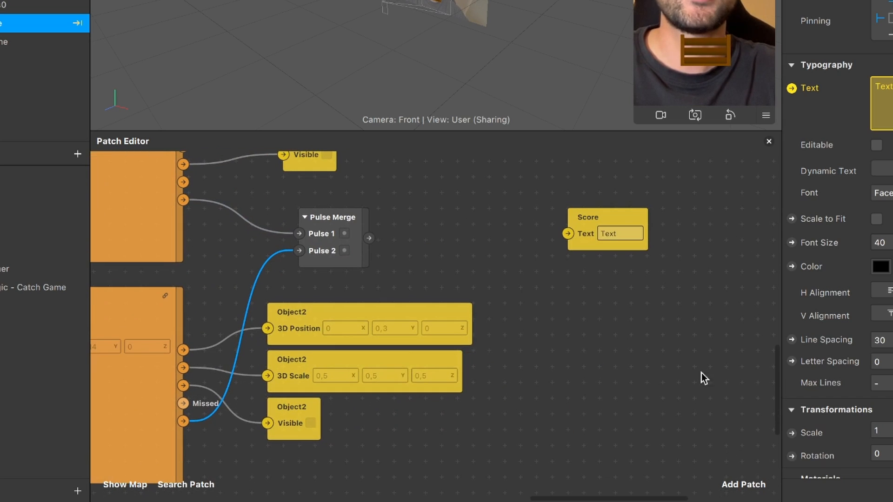
left_click(744, 484)
type("cou")
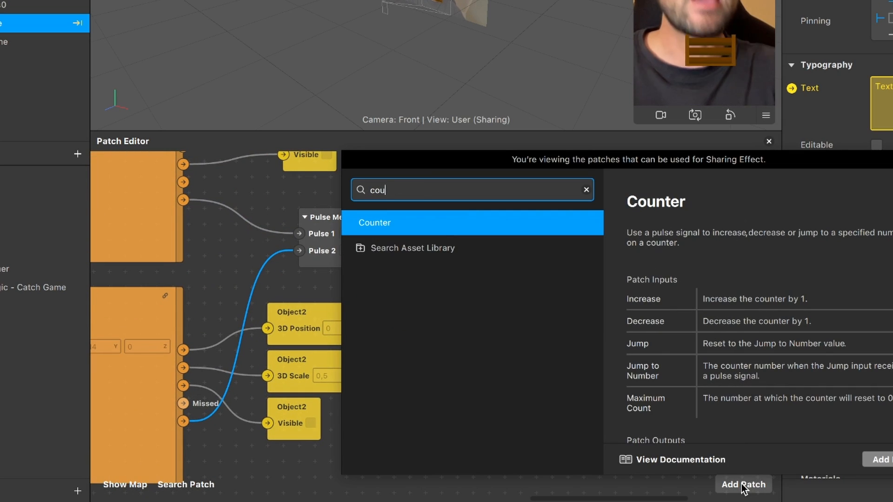
key("Return")
left_click_drag(527, 349, 460, 205)
left_click_drag(619, 218, 698, 218)
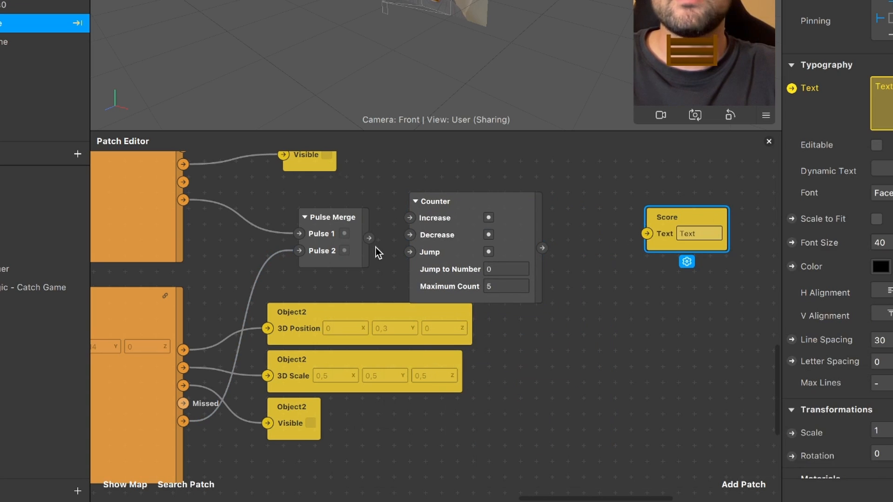
Connect the Pulse Merge output to the Counter's Increase input and set the Counter's Maximum Count to 999.
left_click_drag(348, 244, 410, 235)
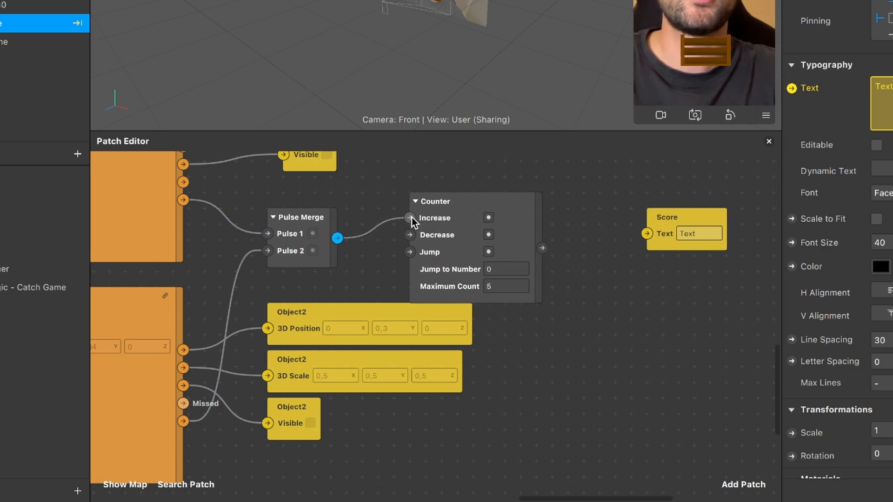
left_click_drag(466, 228, 470, 202)
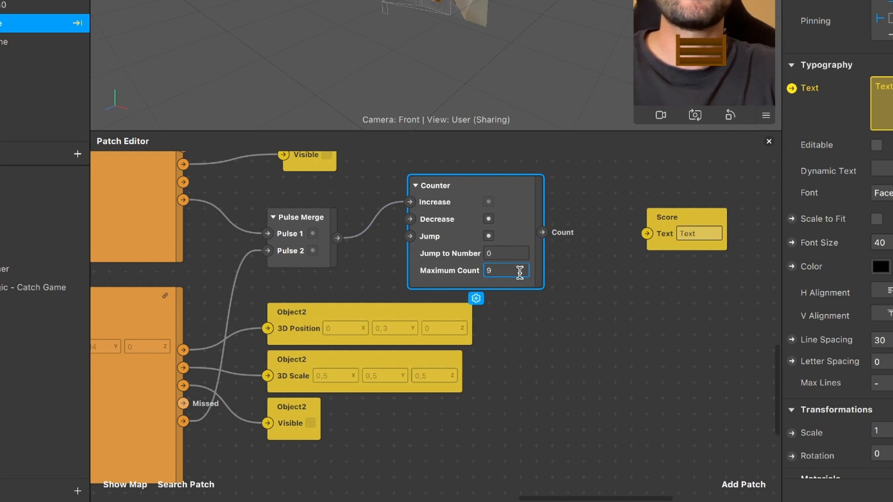
Try to connect the Counter's Count output directly to the Score patch's Text input.
scroll(558, 254, "right", 3)
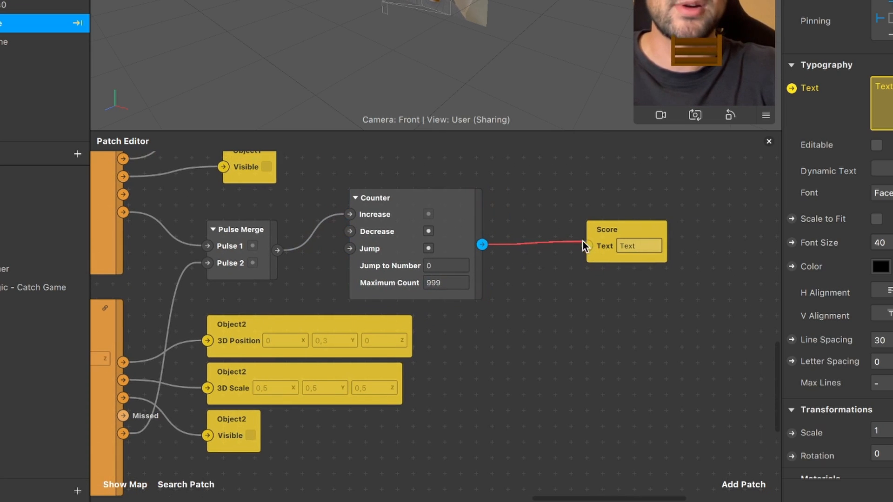
mouse_move(584, 255)
left_mouse_down()
mouse_move(590, 248)
mouse_move(572, 255)
mouse_move(586, 257)
left_mouse_up()
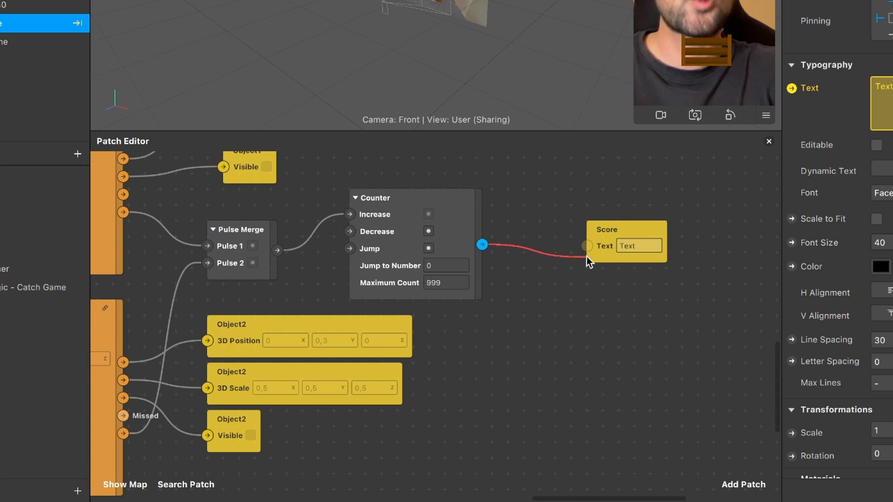
left_click_drag(493, 250, 486, 250)
left_click(445, 432)
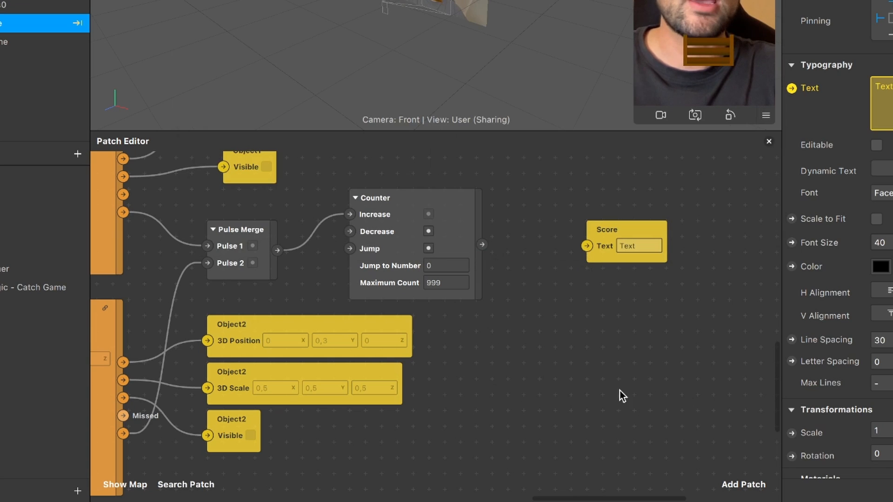
Add a To String patch and place it below the gap between the Counter and Score patches.
left_click(743, 480)
type("to str")
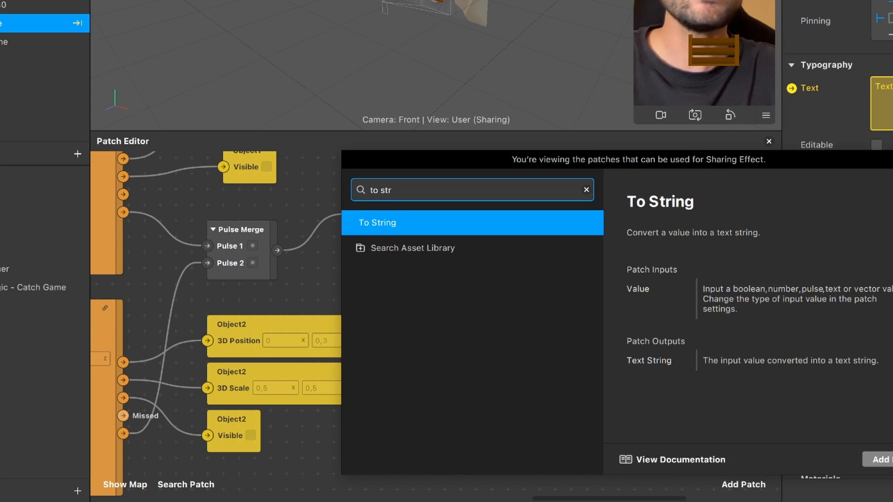
left_click(881, 460)
left_click_drag(471, 339, 524, 309)
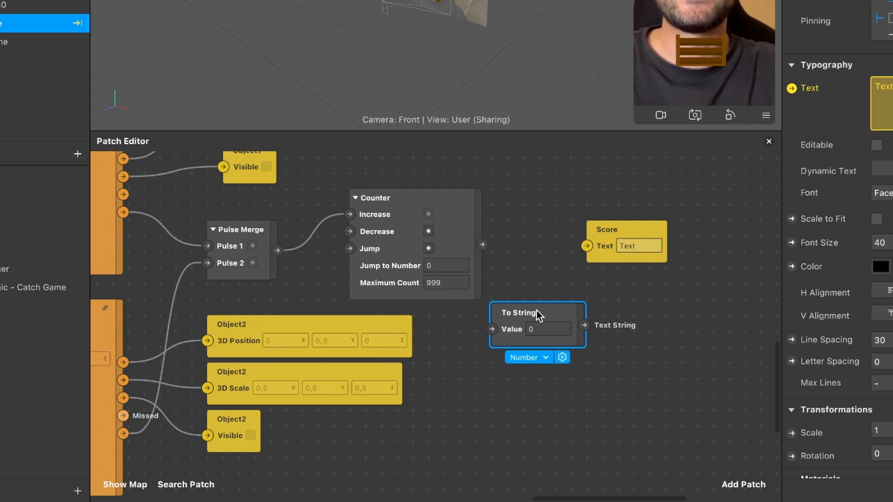
Connect the Counter's Count output to To String and its Text String output to the Score patch's Text input, moving Score farther away.
left_click_drag(481, 246, 534, 275)
left_click_drag(636, 234, 703, 235)
scroll(703, 236, "right", 2)
scroll(703, 236, "up", 1)
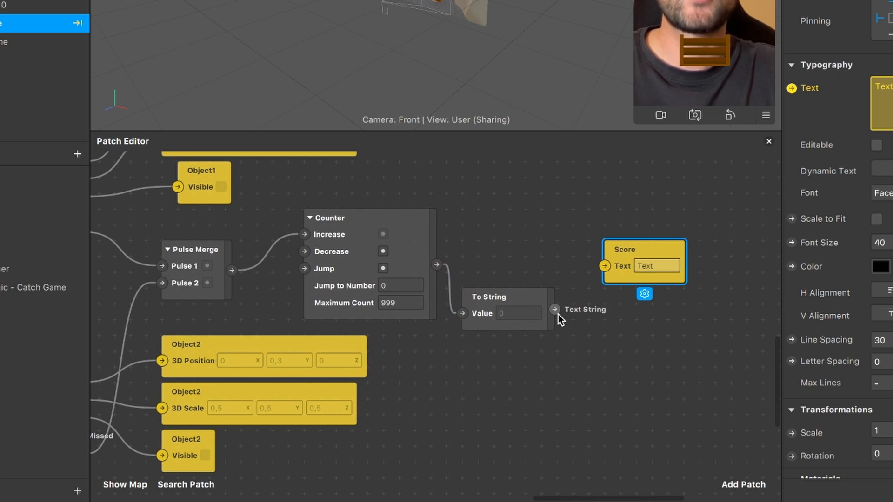
left_click_drag(557, 313, 607, 265)
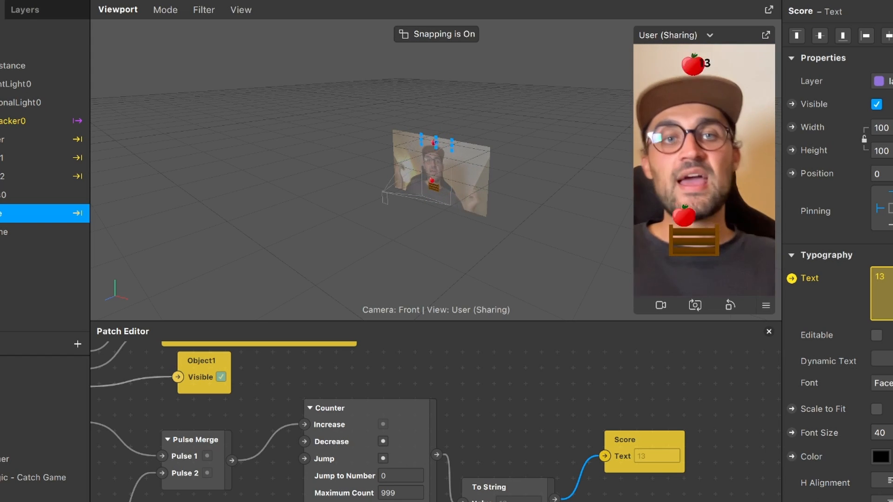
Restart the effect preview to reset the running game.
scroll(435, 422, "down", 3)
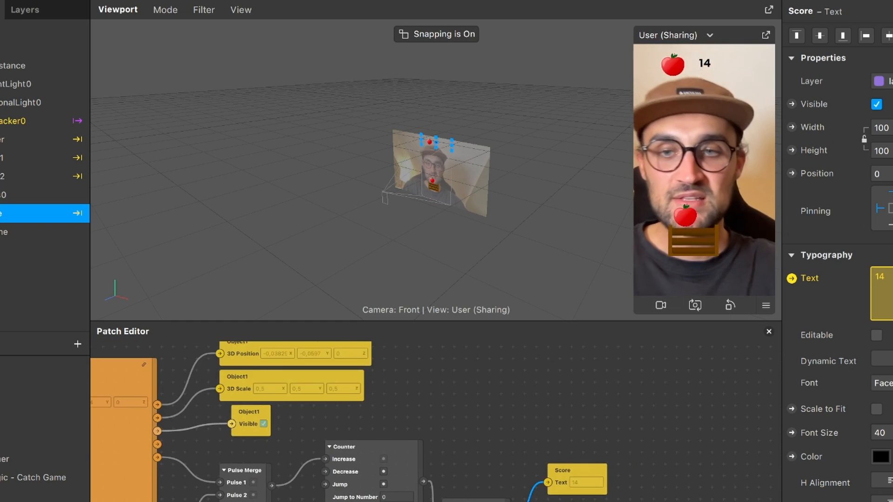
scroll(436, 422, "left", 5)
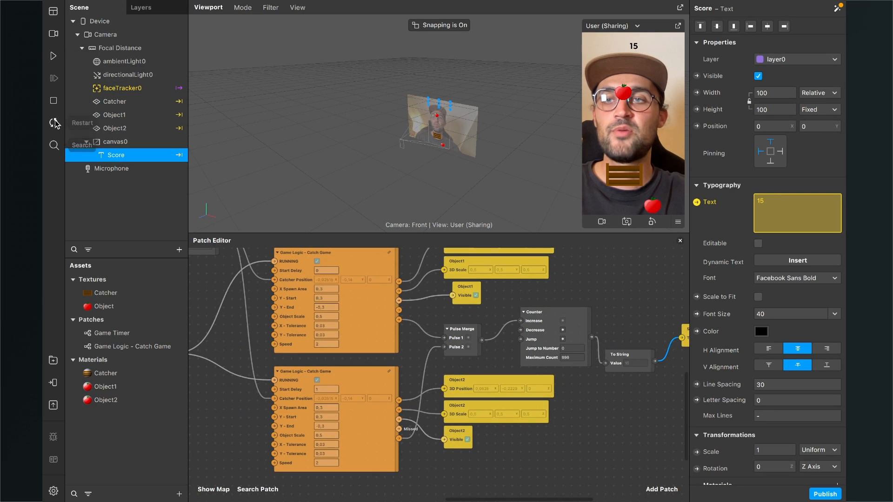
left_click(54, 123)
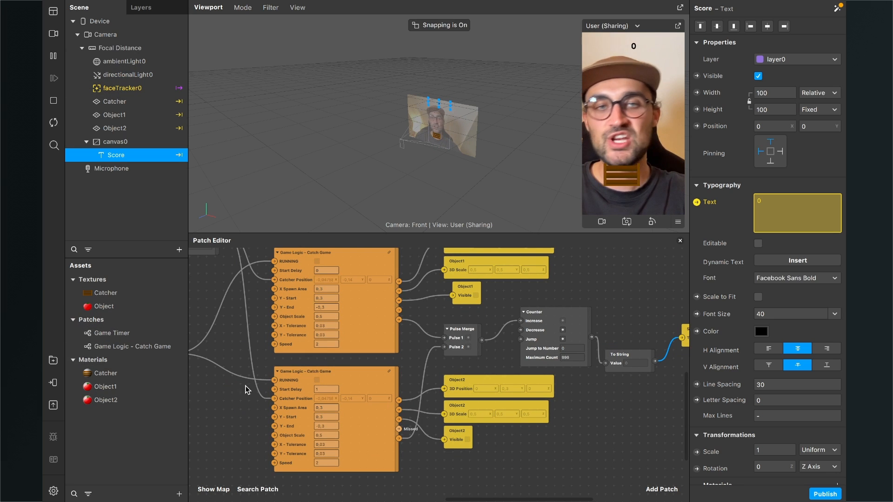
Insert the Game Timer patch above the Screen Tap patch and move the Switch patch to make room.
scroll(246, 390, "left", 5)
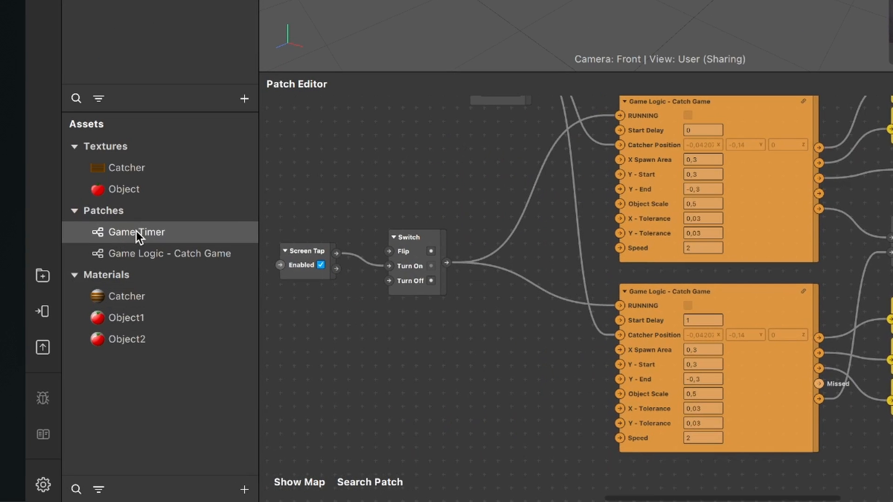
scroll(344, 310, "left", 5)
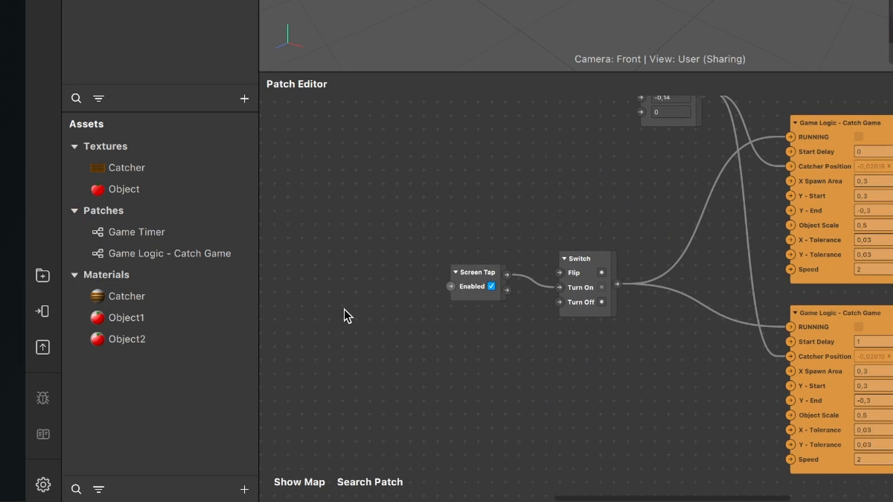
left_click_drag(147, 234, 497, 212)
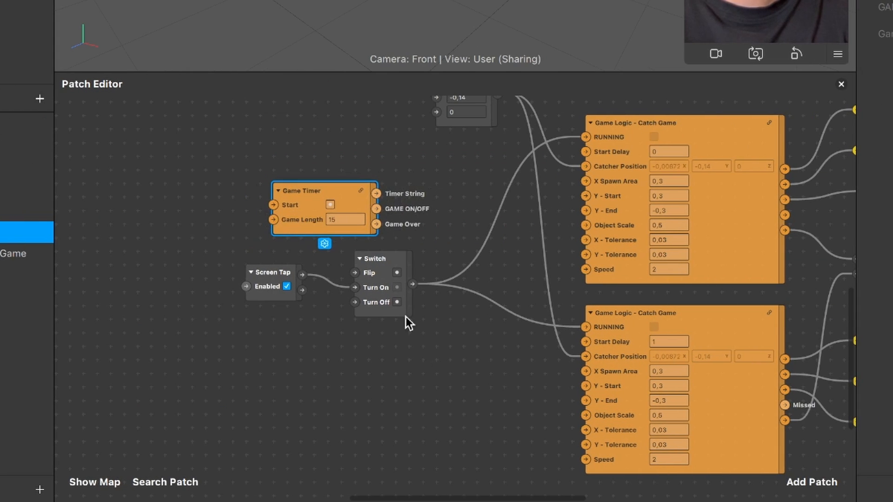
left_click_drag(398, 306, 438, 341)
scroll(273, 414, "up", 5)
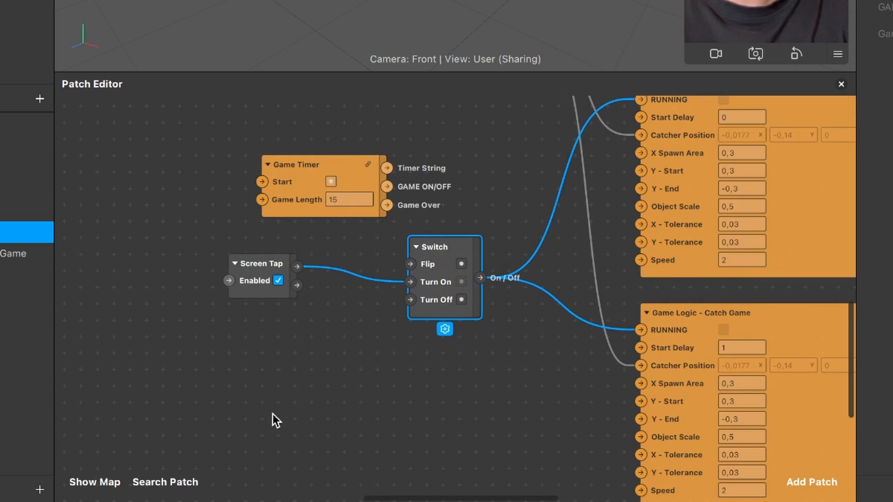
Move the Screen Tap patch beside Game Timer and connect its tap output to Game Timer's Start input.
left_click_drag(311, 298, 164, 196)
scroll(254, 216, "up", 3)
left_click_drag(257, 214, 457, 213)
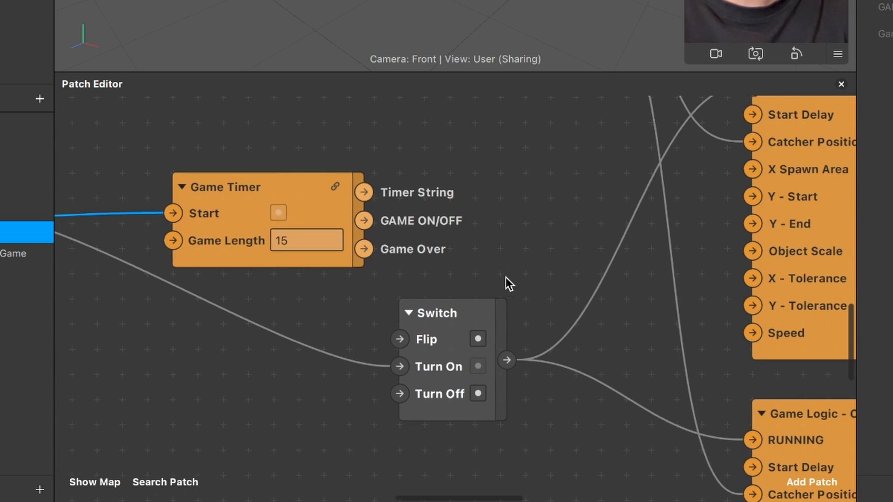
Delete the Switch patch below Game Timer.
scroll(506, 278, "right", 10)
scroll(506, 278, "right", 2)
left_click(453, 308)
key("Delete")
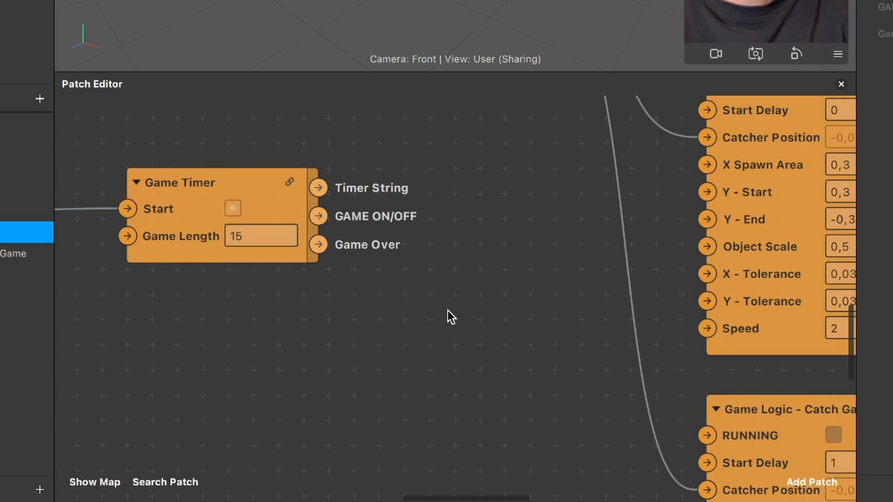
Connect Game Timer's GAME ON/OFF output to the RUNNING inputs of both Game Logic - Catch Game patches.
scroll(257, 239, "right", 4)
scroll(257, 239, "up", 3)
left_click_drag(236, 268, 617, 140)
scroll(541, 205, "down", 3)
scroll(542, 207, "down", 3, "ctrl")
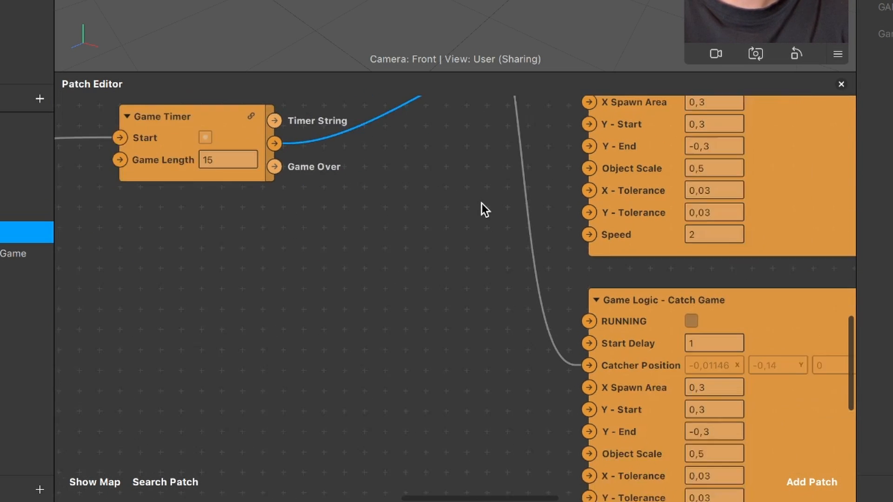
scroll(481, 203, "up", 1)
left_click_drag(281, 160, 577, 325)
scroll(512, 318, "up", 3, "ctrl")
scroll(512, 317, "up", 5)
scroll(512, 317, "left", 4)
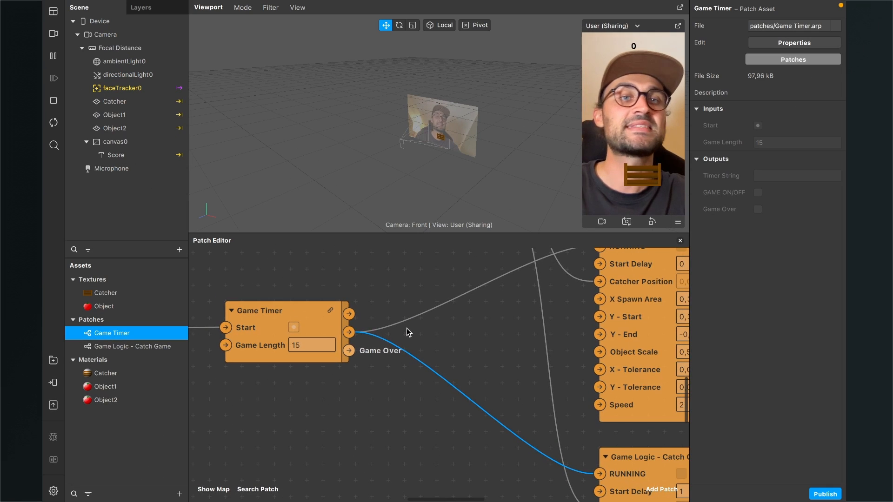
left_click(406, 328)
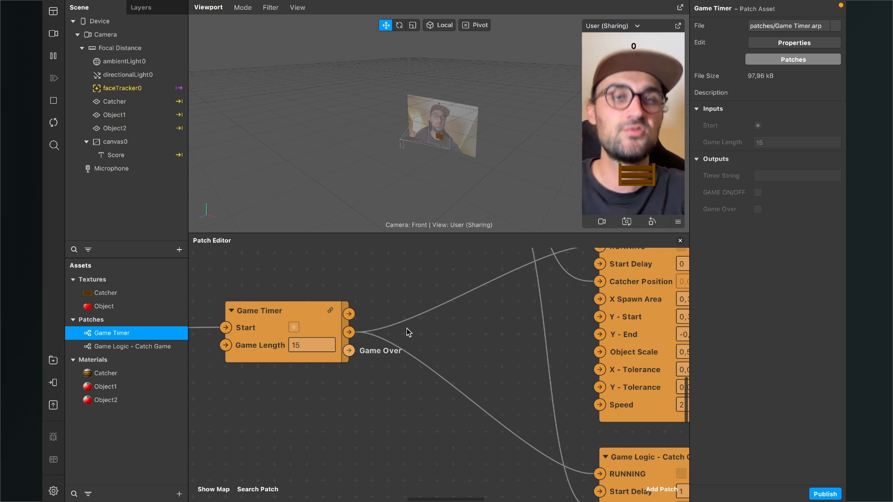
Add a 2D Text object to the scene and rename it Timer.
left_click(175, 252)
type("2D")
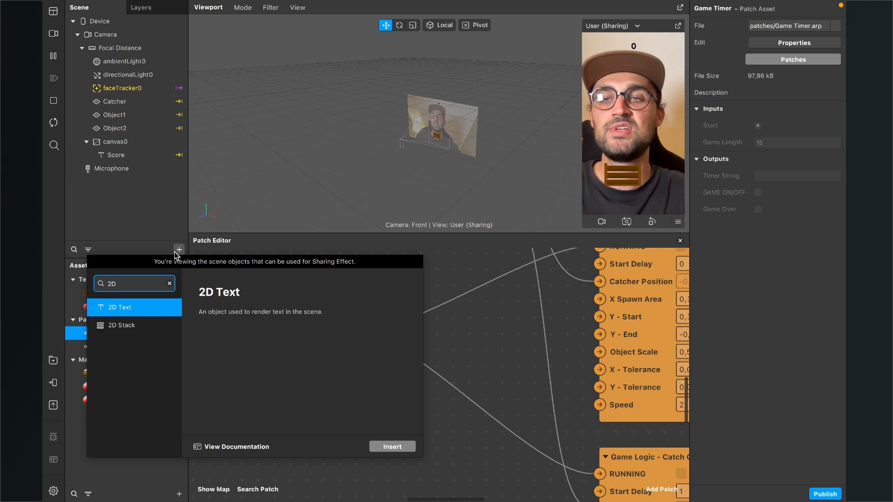
key("Return")
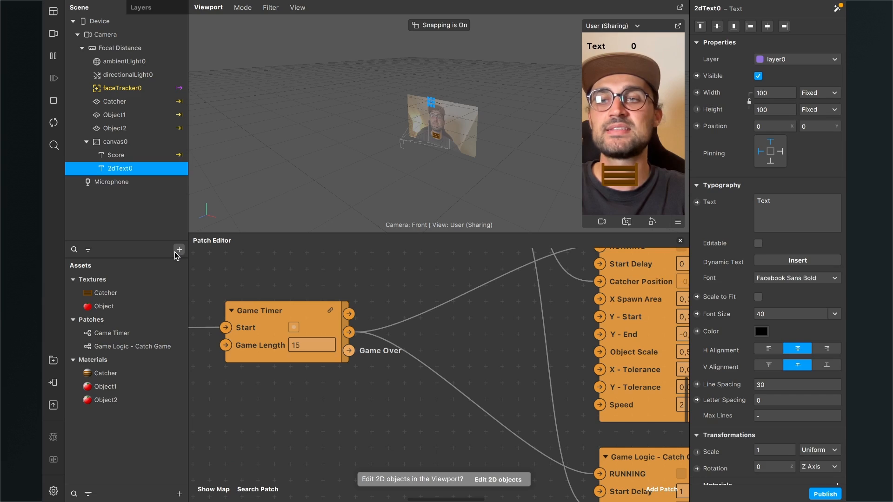
double_click(132, 169)
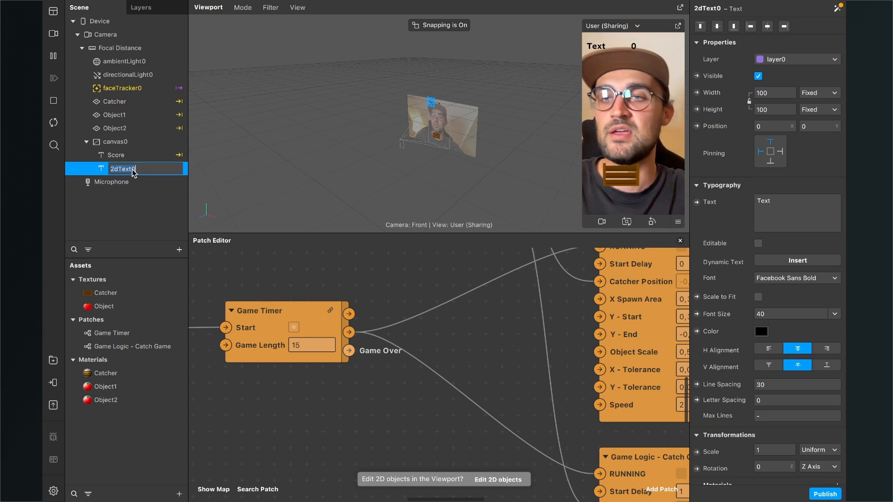
type("Tim")
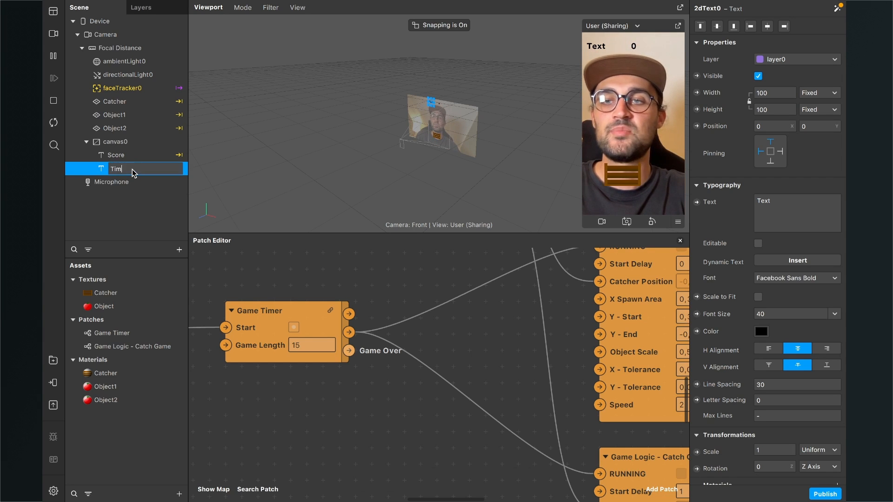
type("er")
key("Return")
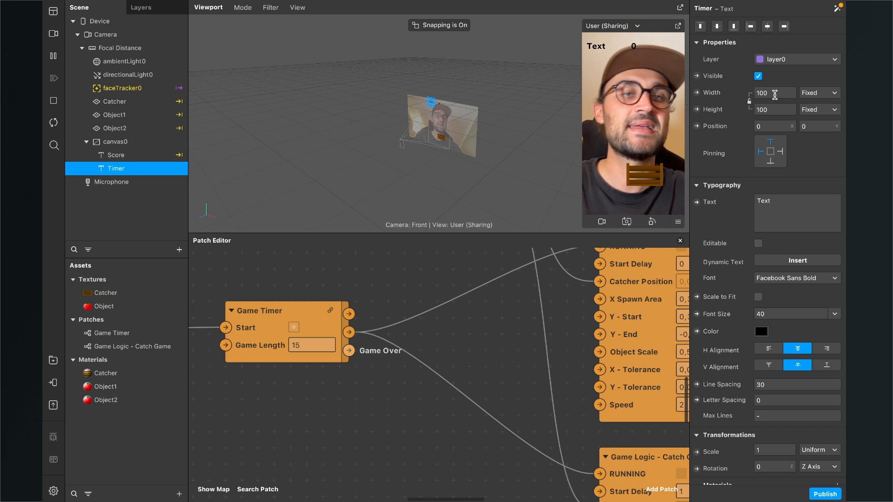
Make the Timer text fill the canvas width and, in the 2D view, place it below the score at Y position 38.
left_click(775, 96)
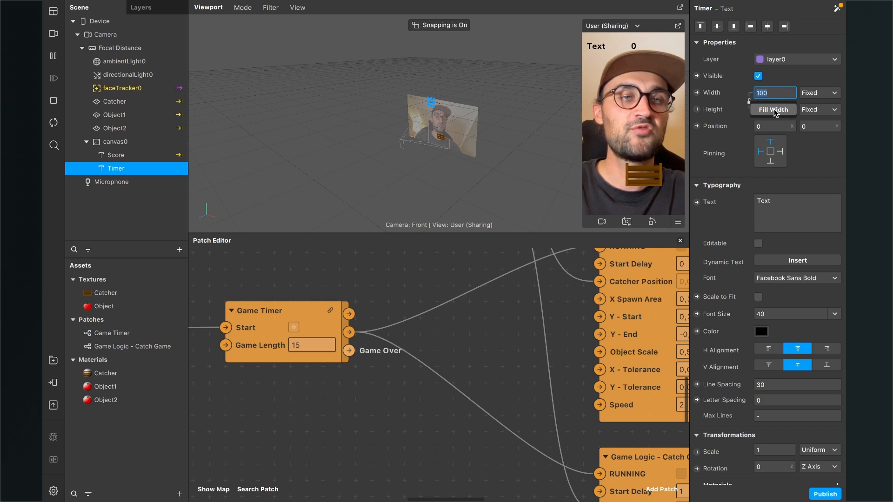
left_click(775, 111)
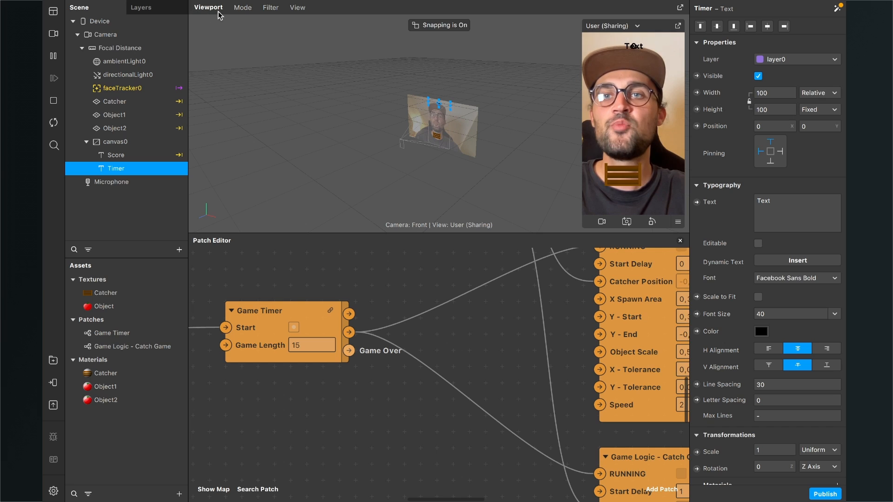
left_click(242, 7)
left_click(256, 38)
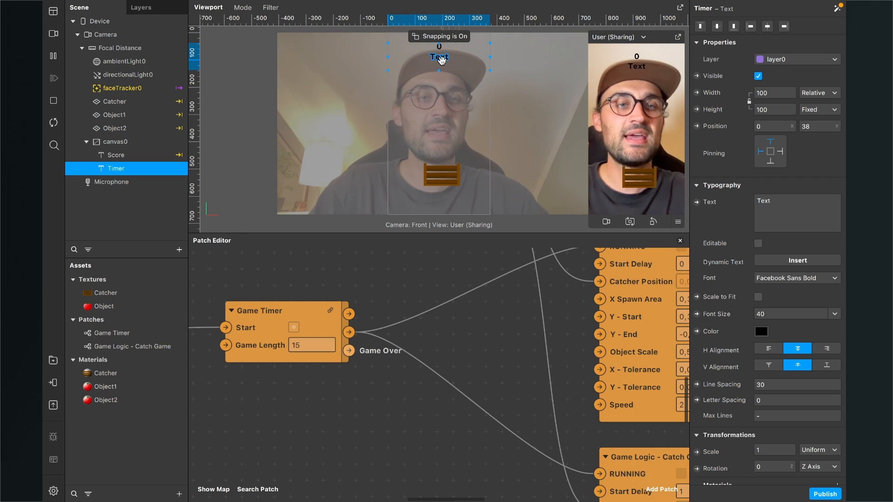
Create a patch for the Timer object's Text property above Game Timer and feed it from the Timer String output.
left_click(697, 203)
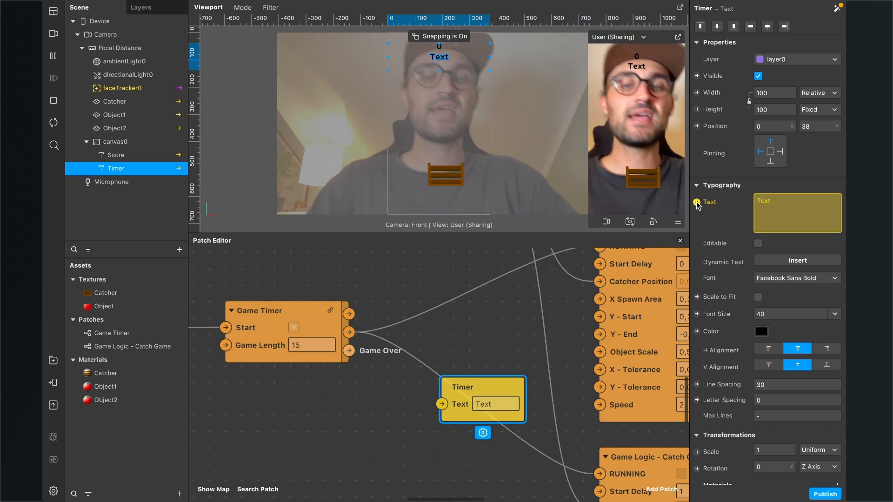
left_click_drag(457, 387, 438, 272)
scroll(377, 321, "up", 1)
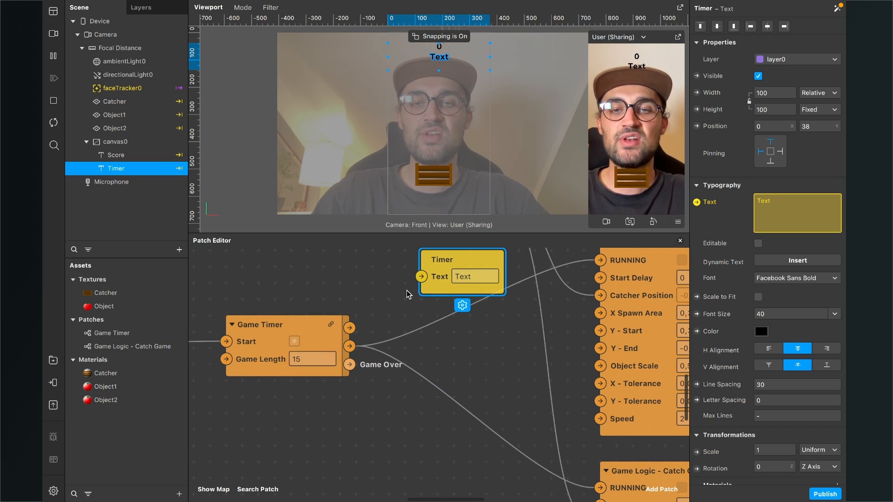
left_click_drag(349, 329, 423, 276)
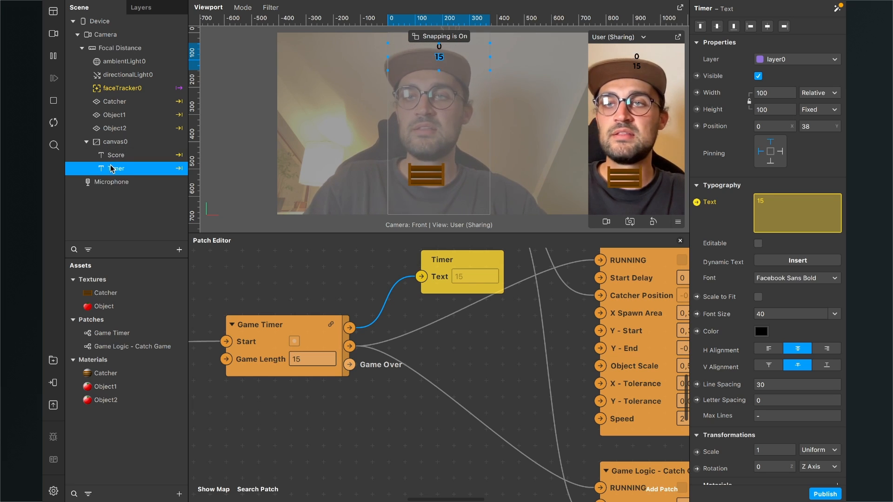
Set the Timer text's color to White.
left_click(762, 332)
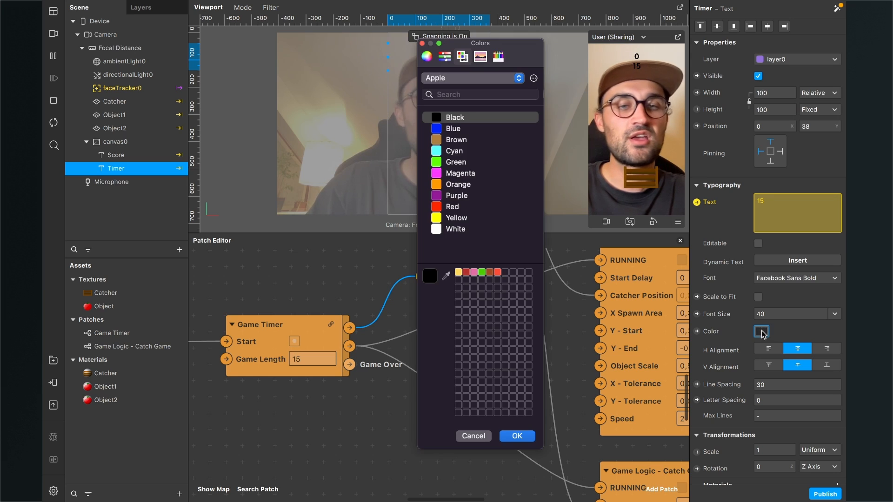
left_click(456, 230)
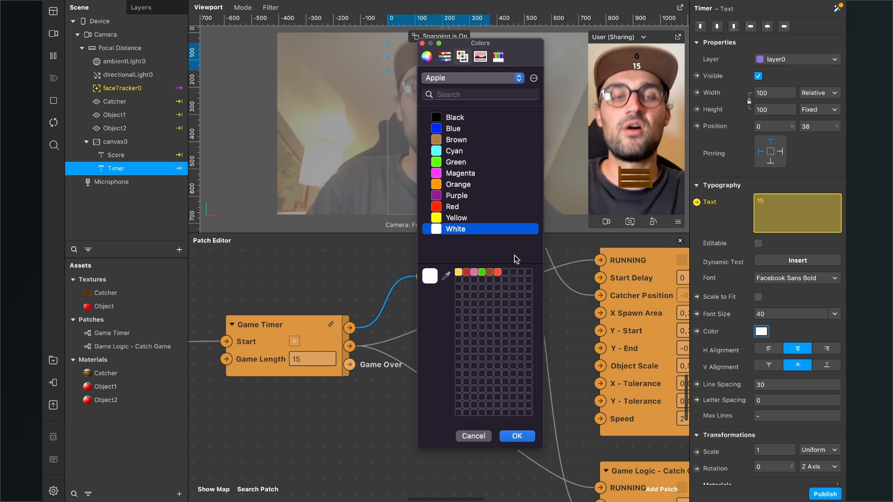
left_click(515, 437)
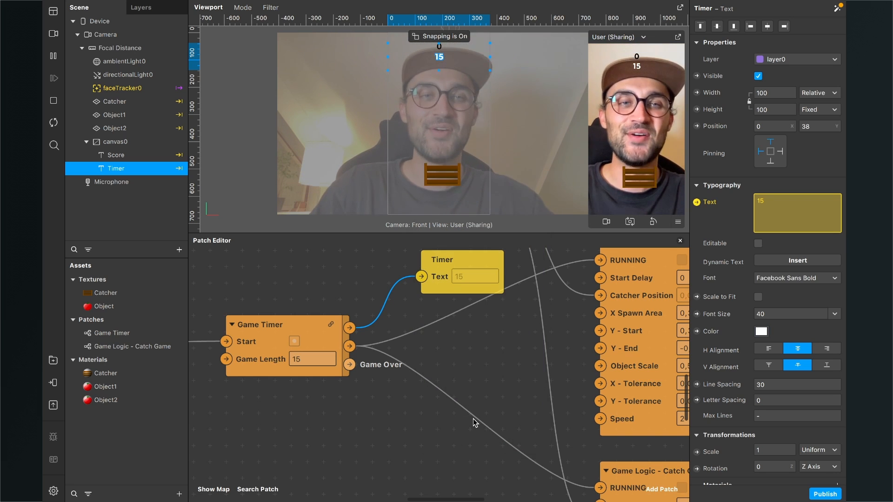
Start the game in the effect preview to test the countdown and falling objects.
scroll(459, 409, "down", 3)
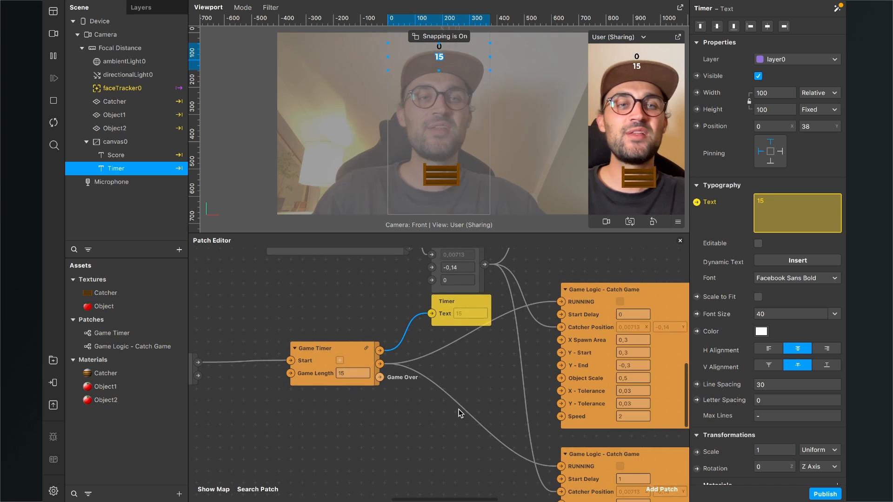
scroll(459, 409, "right", 3)
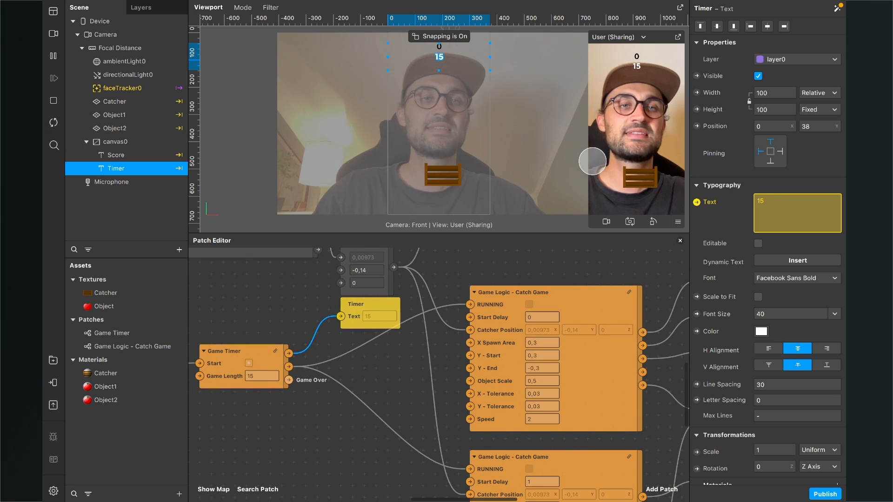
left_click(635, 175)
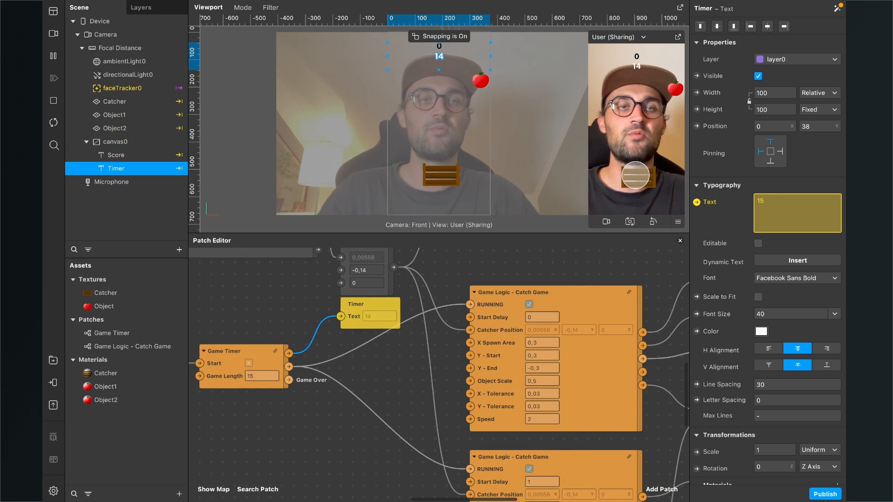
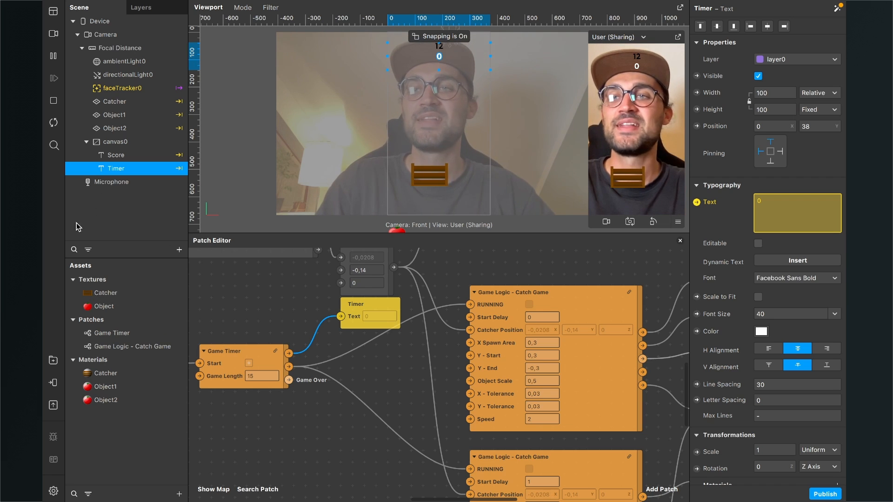
Add another 2D Text object to the scene and rename it Game Over.
left_click(179, 251)
type("2D")
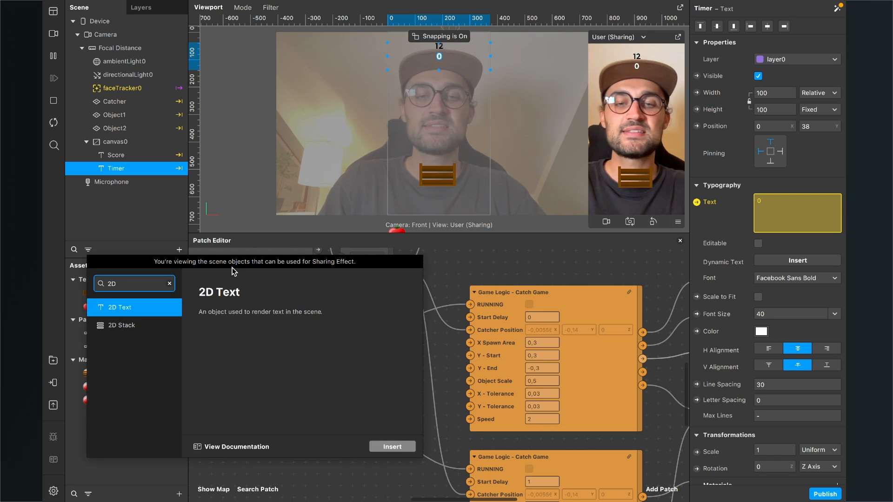
left_click(382, 447)
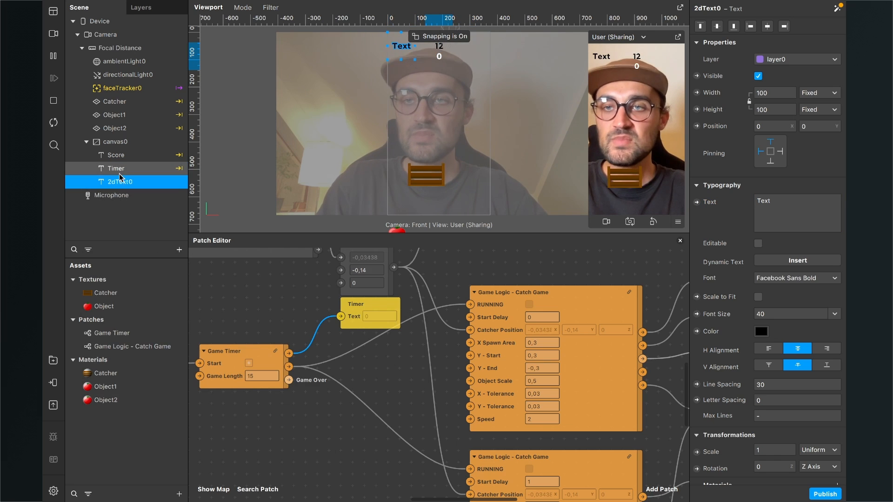
double_click(120, 182)
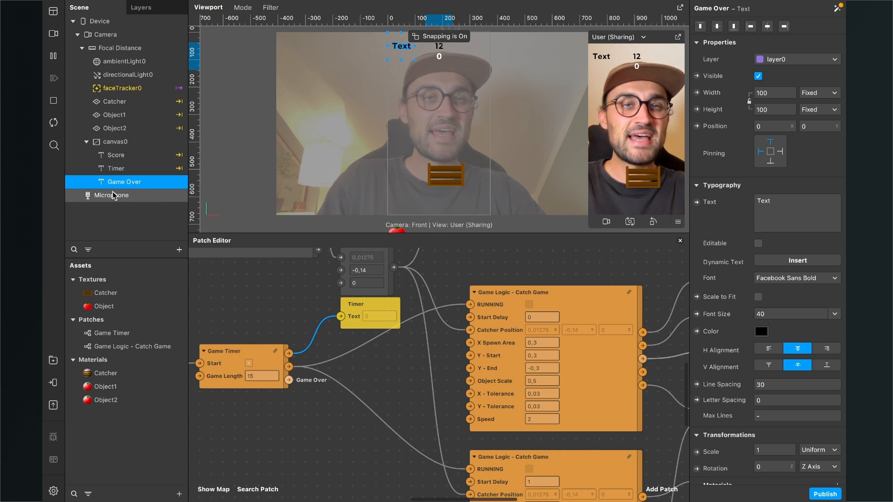
Color the Game Over text Red and set its content to "GAME OVER".
left_click(761, 330)
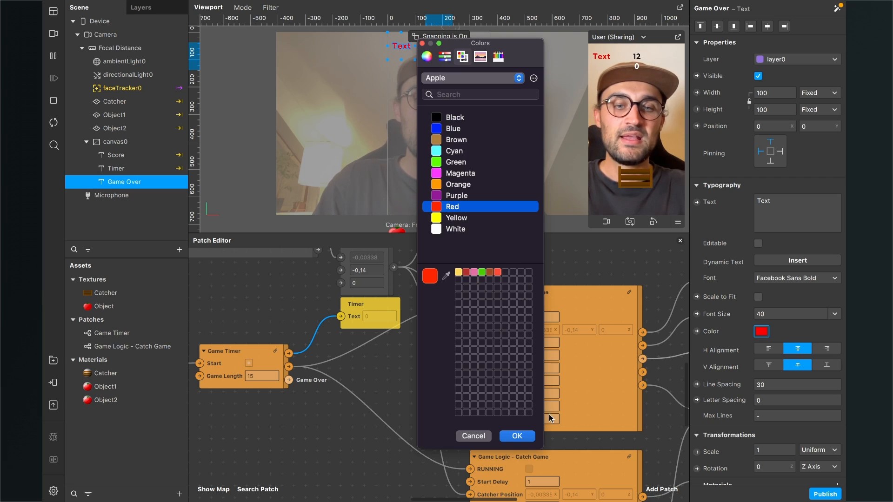
left_click(517, 436)
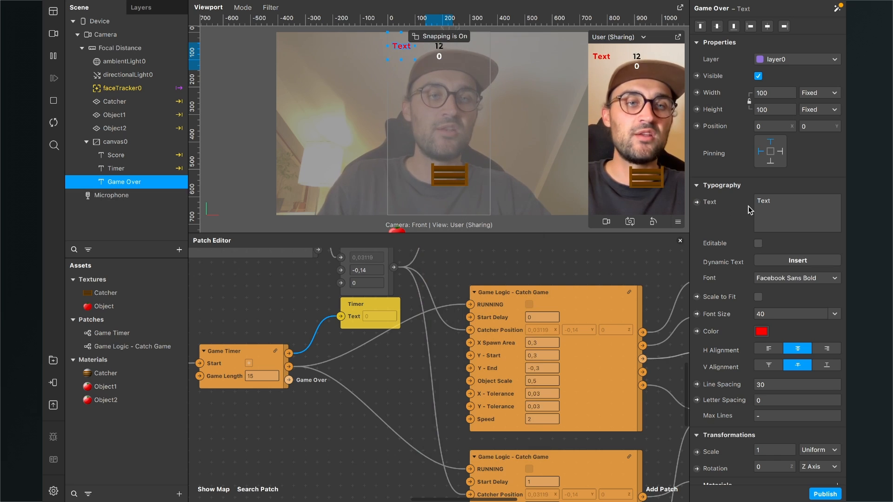
double_click(770, 206)
type("GAME OVER")
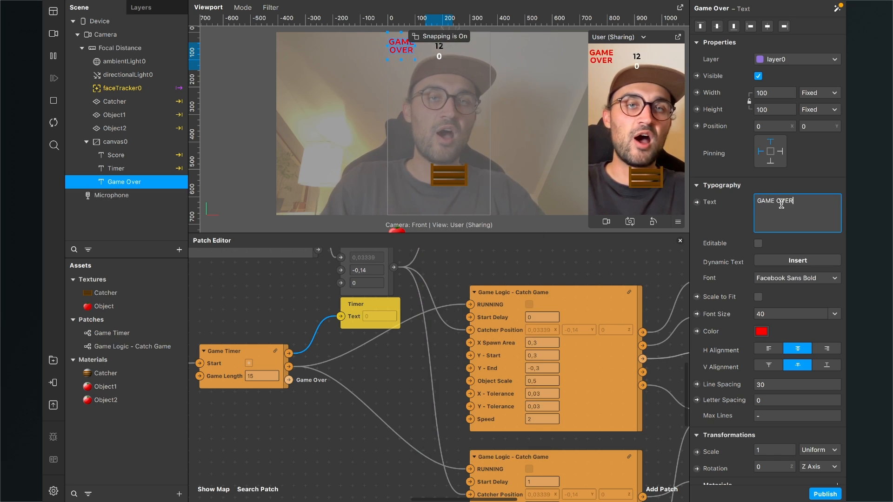
left_click(800, 163)
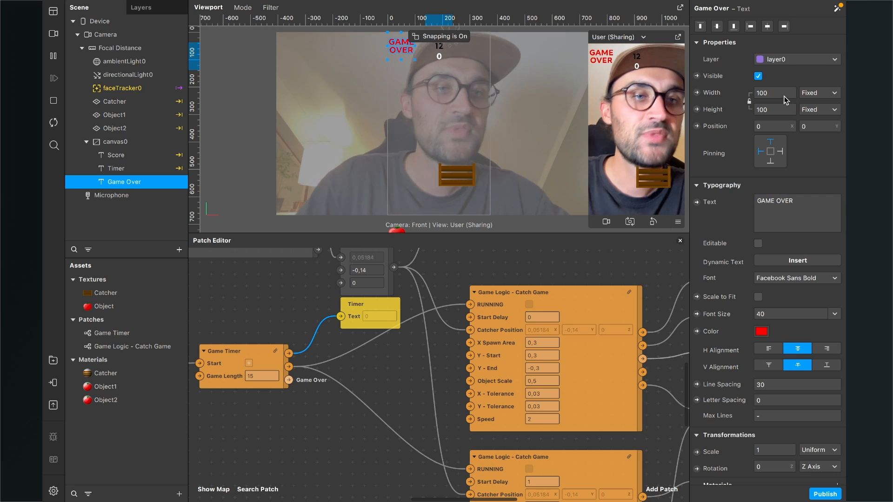
Make the Game Over text fill the canvas width and move it down to Y position 252.
left_click(774, 93)
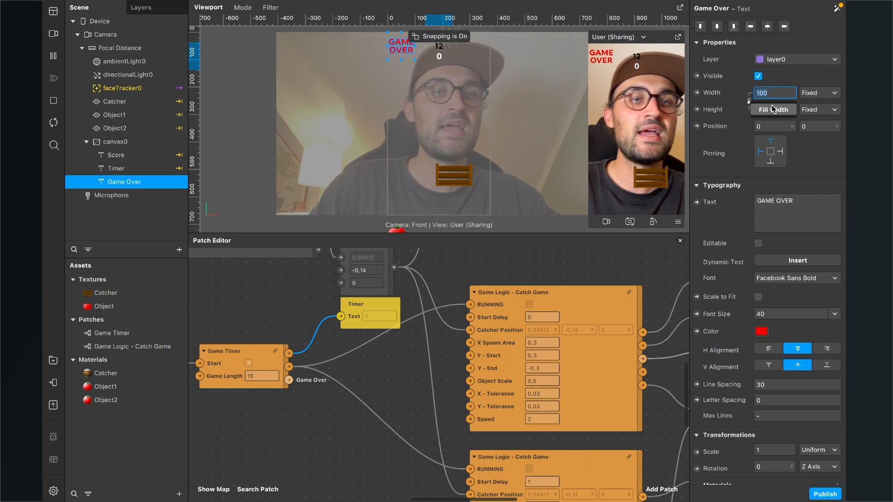
left_click(772, 109)
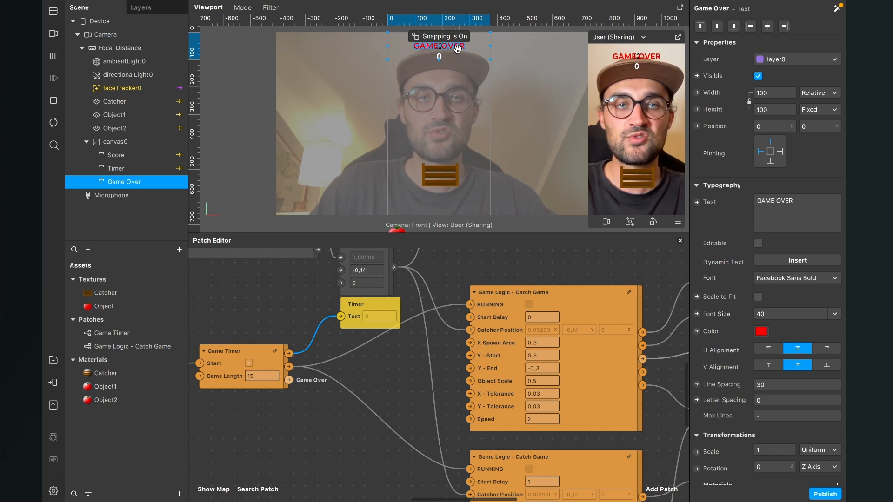
left_click_drag(457, 48, 458, 117)
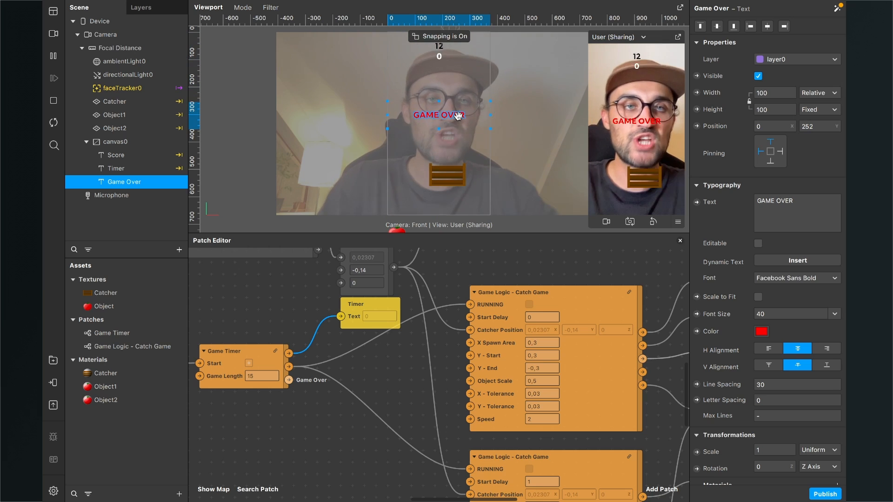
Create a patch for the Game Over text's Visible property below Game Timer and connect the timer's Game Over output to it.
left_click(697, 75)
left_click_drag(451, 398, 338, 421)
scroll(369, 365, "down", 1)
scroll(369, 365, "left", 1)
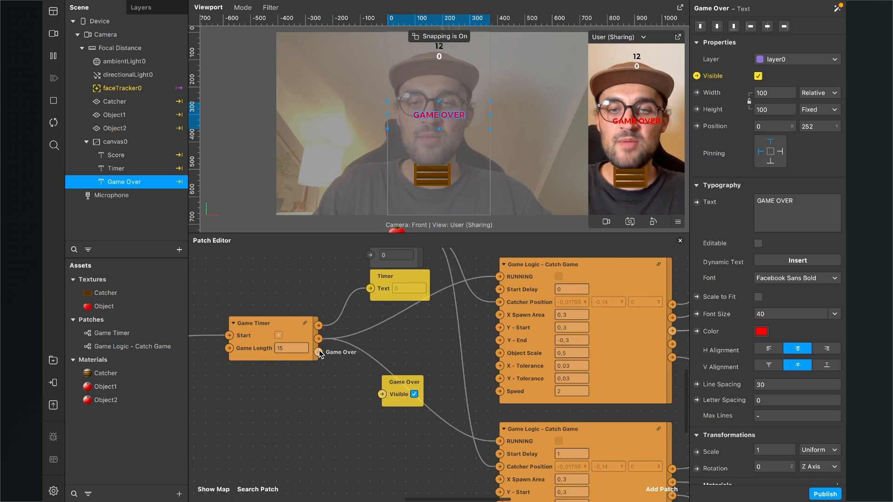
left_click_drag(318, 352, 371, 418)
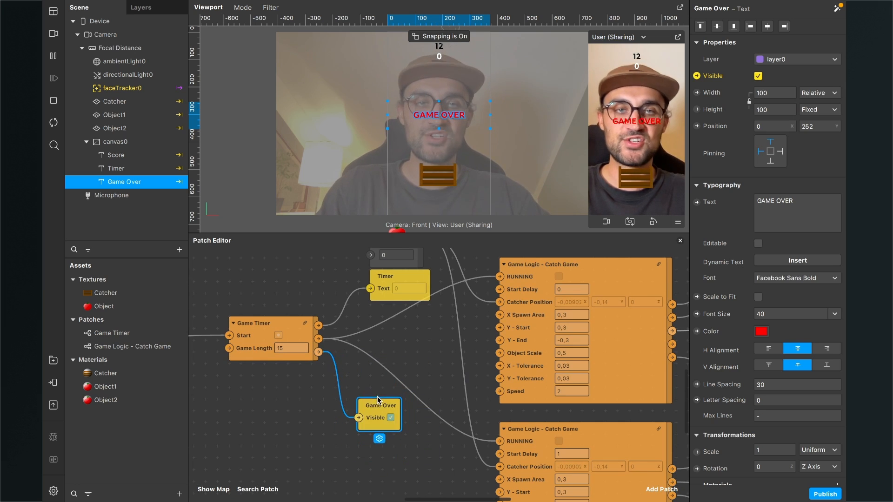
Restart the preview and set the Game Timer patch's Game Length to 5.
left_click(52, 124)
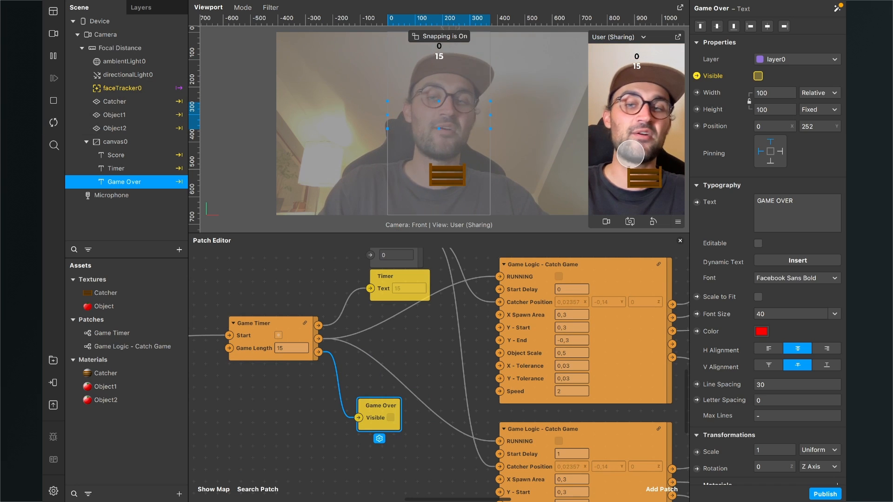
scroll(308, 415, "left", 2)
scroll(308, 414, "down", 1)
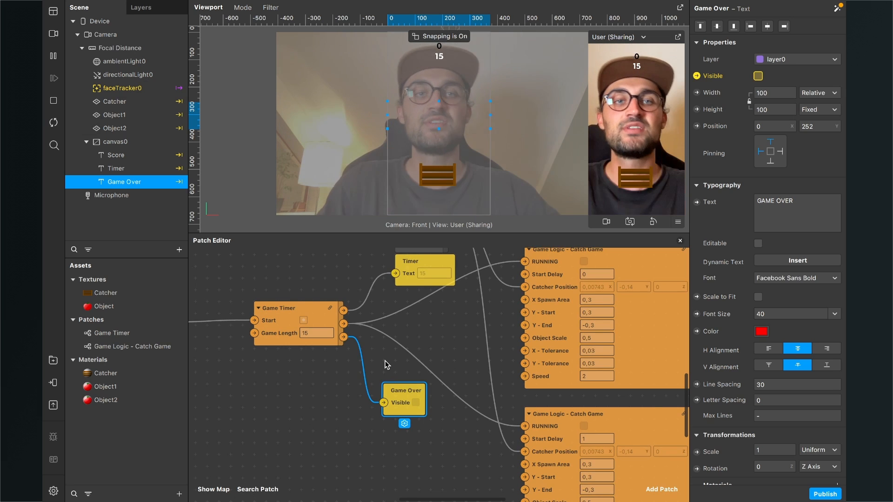
scroll(300, 368, "left", 4)
scroll(301, 367, "down", 1)
scroll(298, 372, "right", 1)
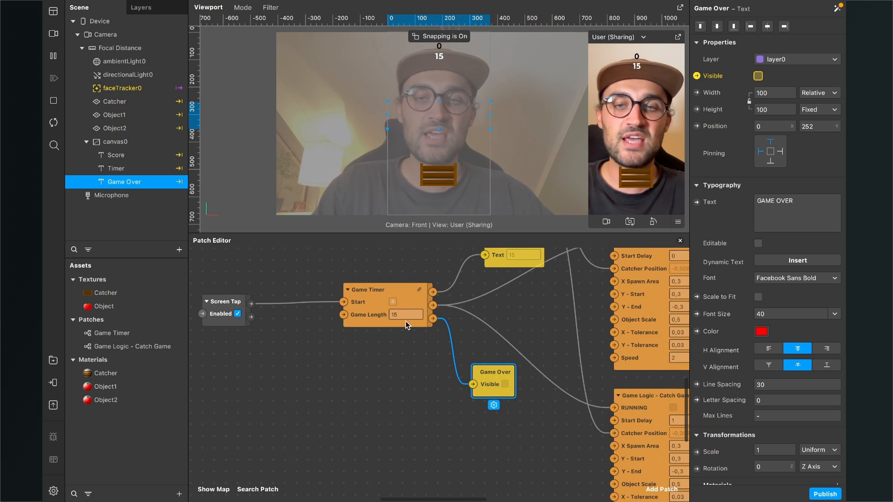
scroll(367, 335, "up", 2, "ctrl")
left_click(411, 311)
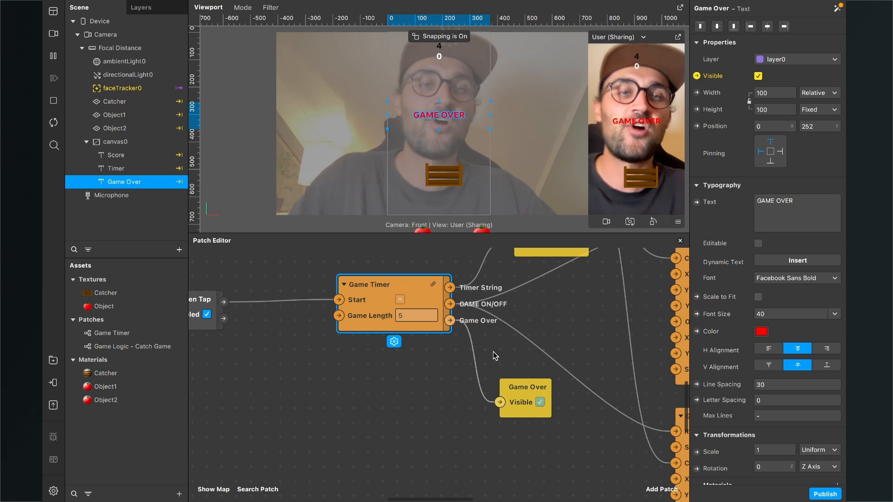
Restart the preview and set the Game Timer patch's Game Length to 10.
scroll(470, 362, "up", 3)
scroll(470, 361, "down", 1)
scroll(448, 390, "down", 5)
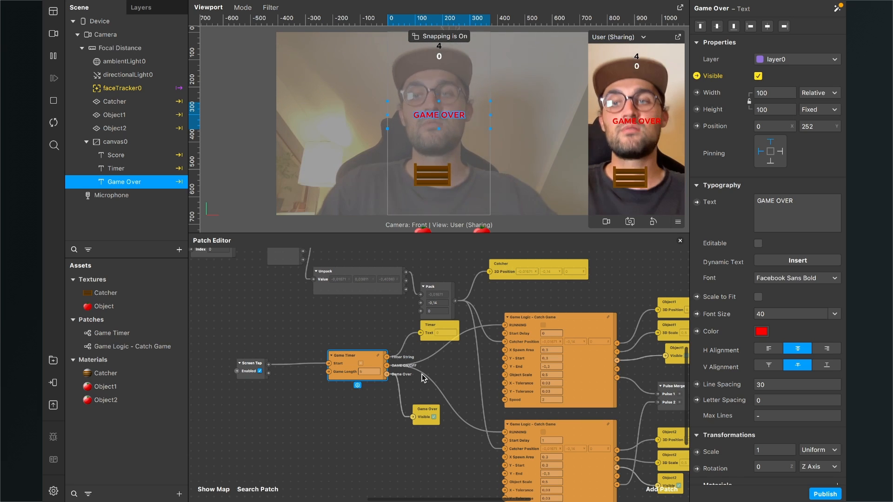
left_click(55, 123)
scroll(365, 370, "up", 3)
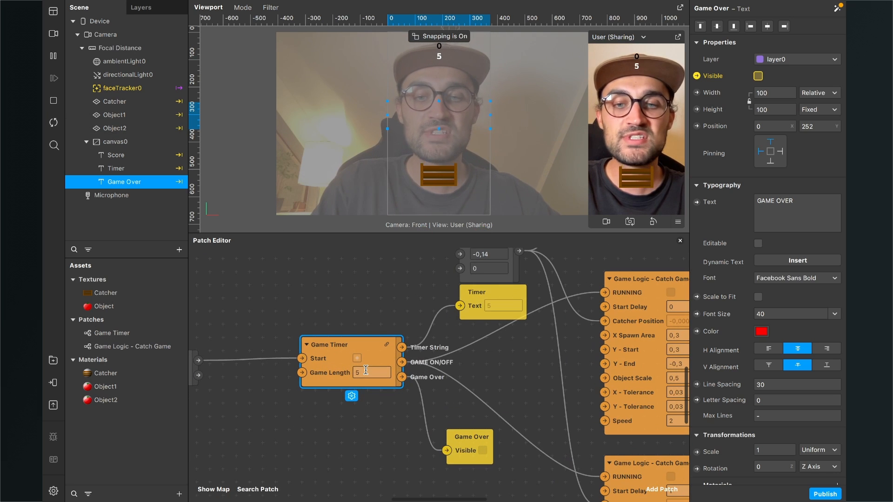
scroll(437, 353, "right", 6)
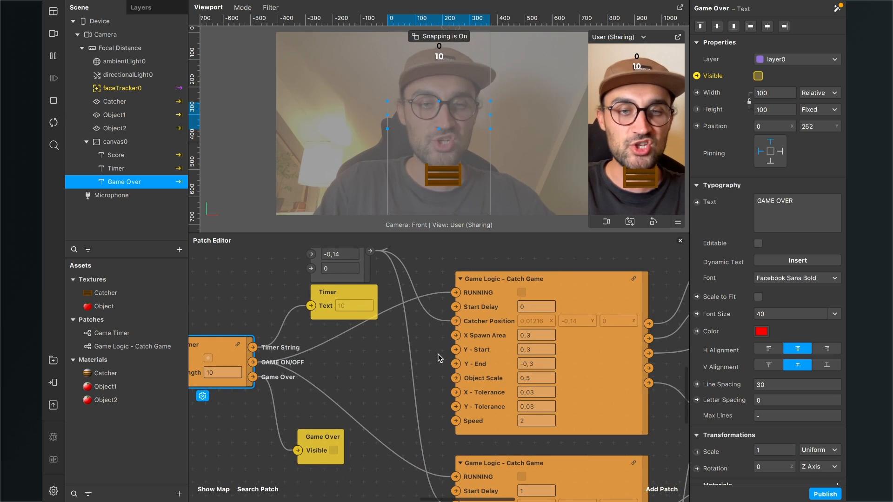
Set the X Spawn Area to 0,1 in both Game Logic - Catch Game patches.
scroll(412, 327, "right", 2)
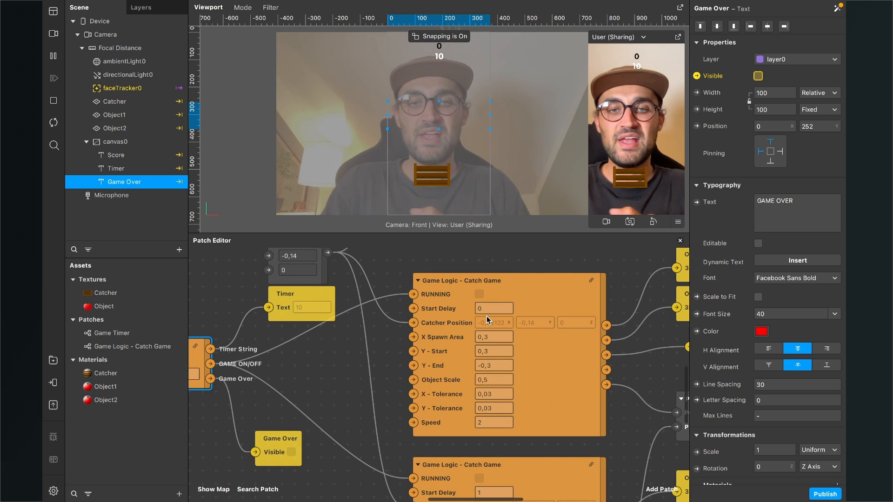
scroll(486, 316, "down", 3)
scroll(486, 316, "down", 2)
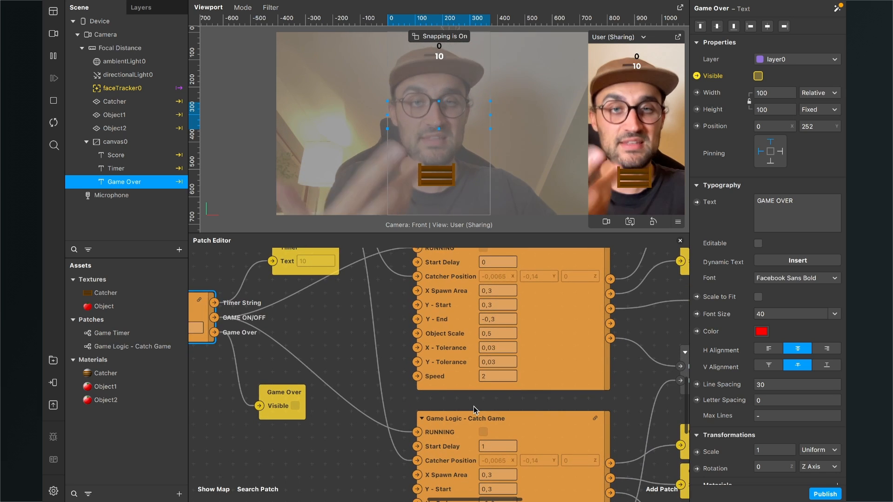
scroll(474, 407, "down", 4)
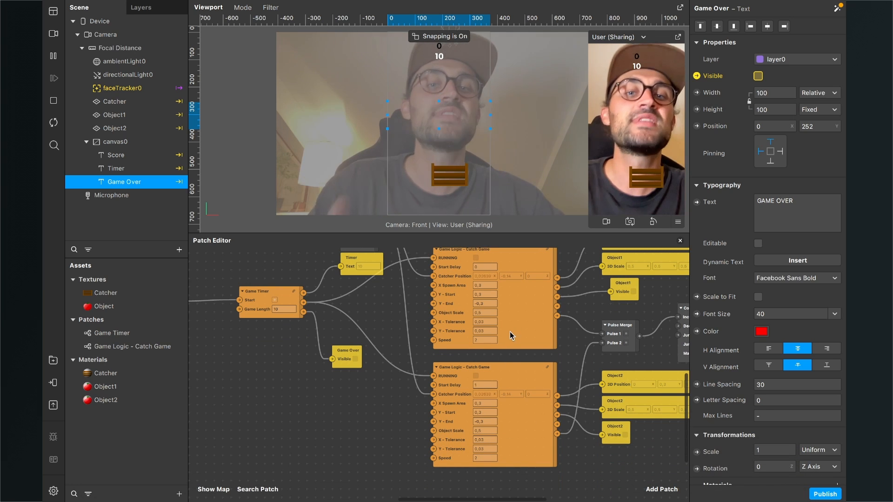
scroll(512, 330, "up", 5)
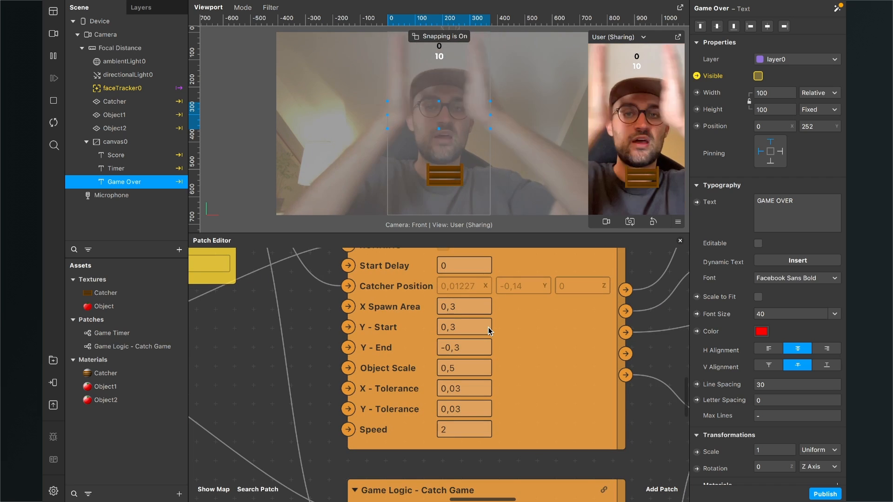
left_click(467, 307)
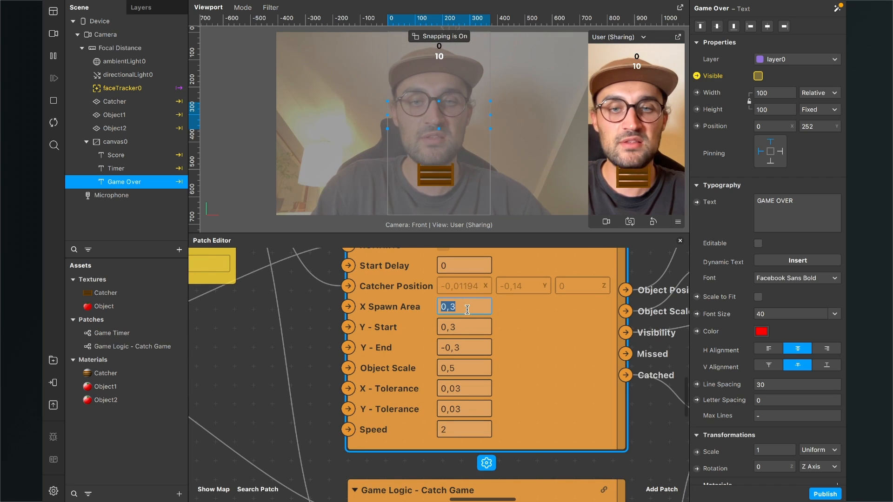
scroll(470, 335, "down", 4)
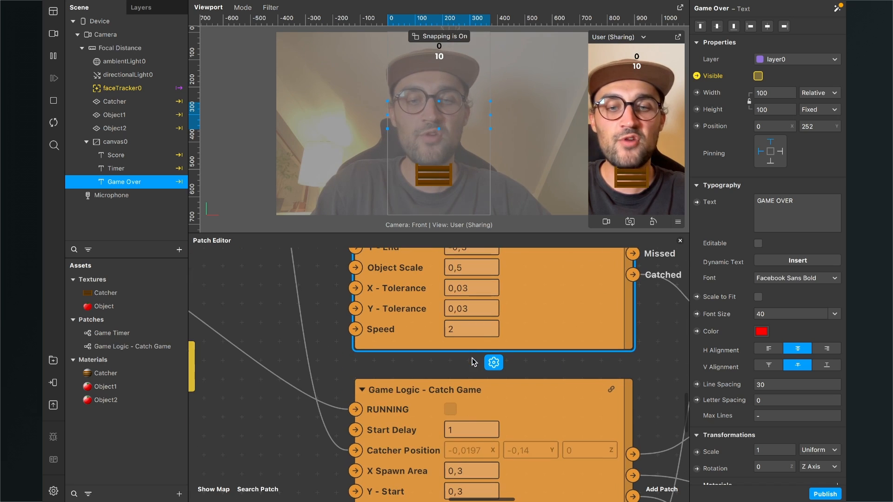
scroll(470, 463, "down", 1)
left_click(476, 447)
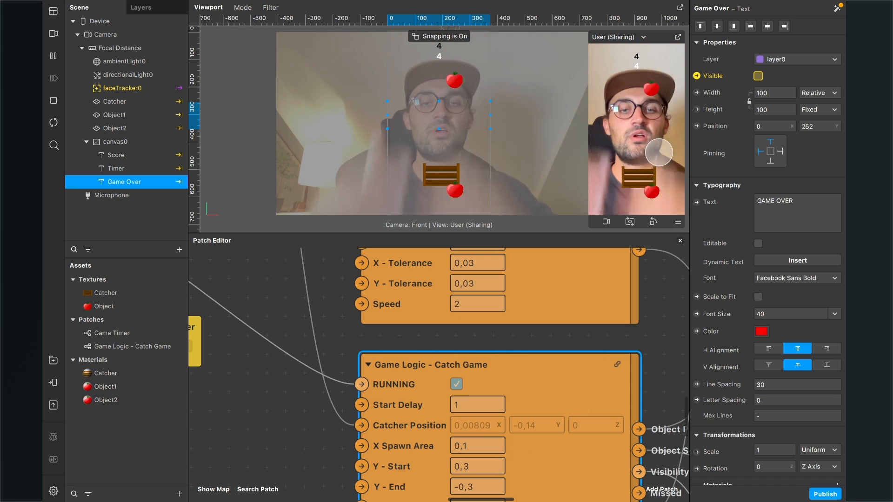
Restore the X Spawn Area to 0,3 in both Game Logic - Catch Game patches.
scroll(460, 407, "down", 2)
scroll(480, 403, "right", 1)
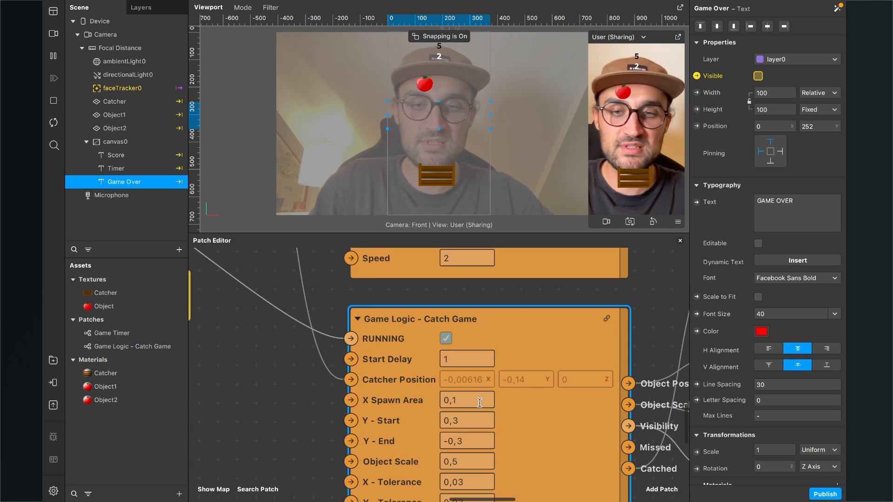
scroll(479, 403, "up", 5)
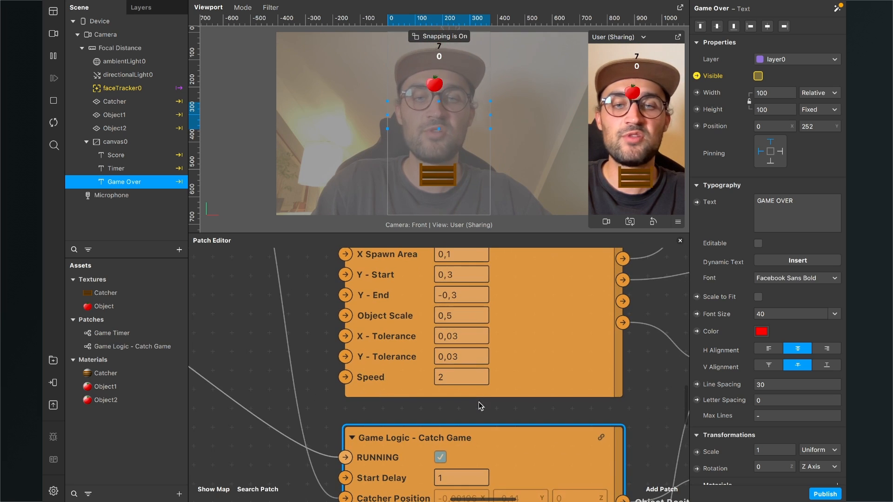
scroll(464, 281, "up", 3)
left_click(460, 329)
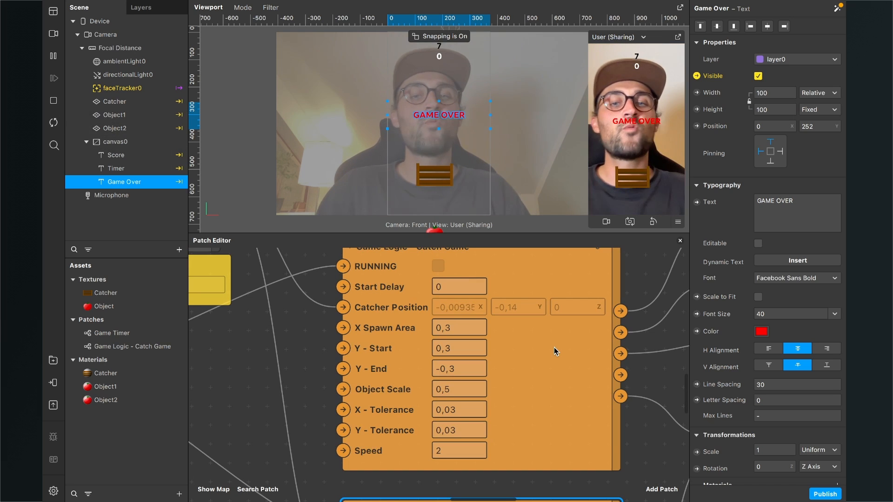
scroll(377, 368, "down", 1)
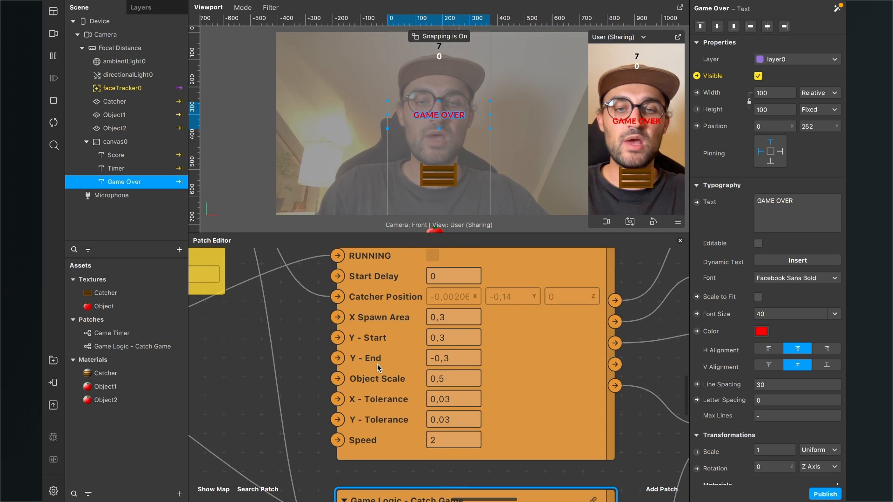
Set Y - Start to 0,2 in the upper Game Logic patch and try X Spawn Area values of 0,2 and 0 in the lower one.
left_click(451, 337)
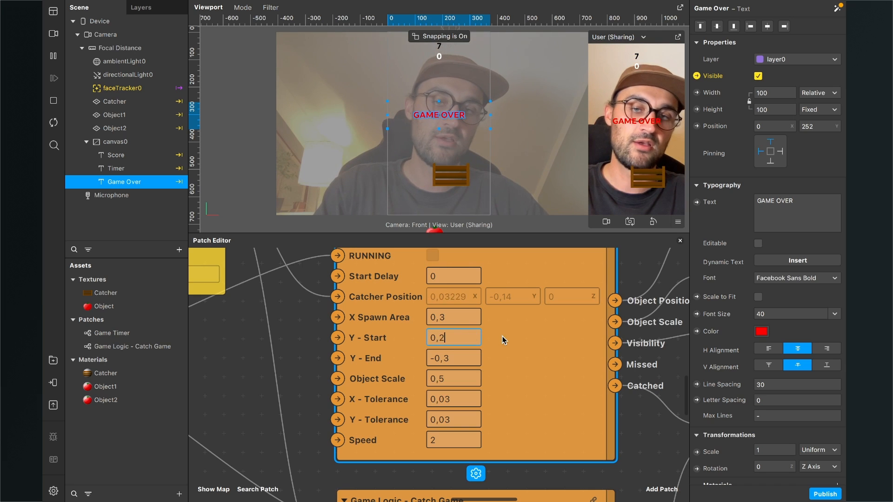
scroll(499, 338, "down", 5)
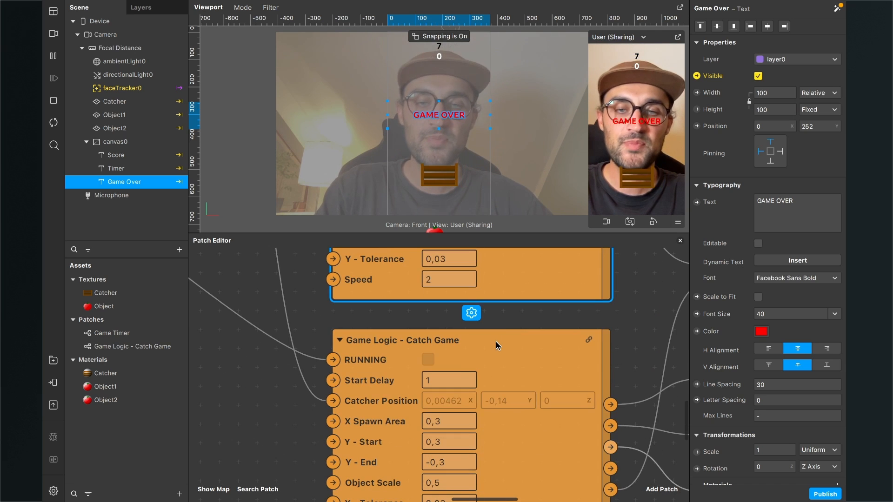
left_click(454, 414)
type("0,2")
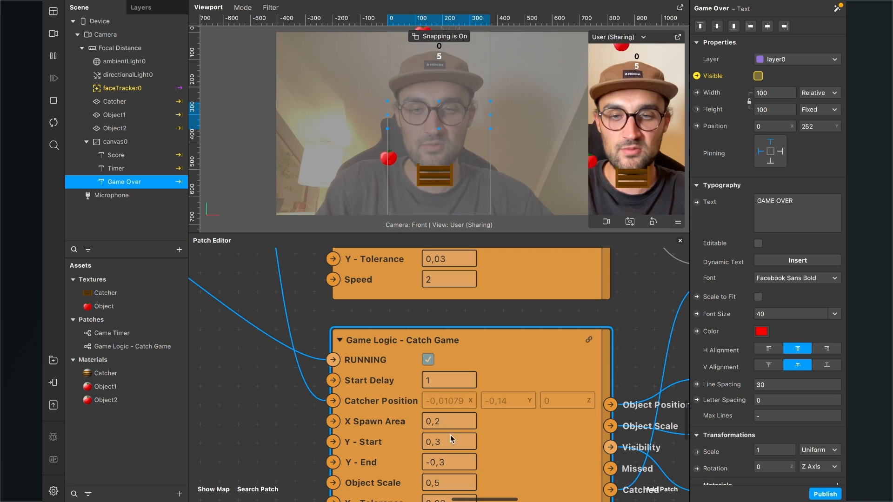
key("Return")
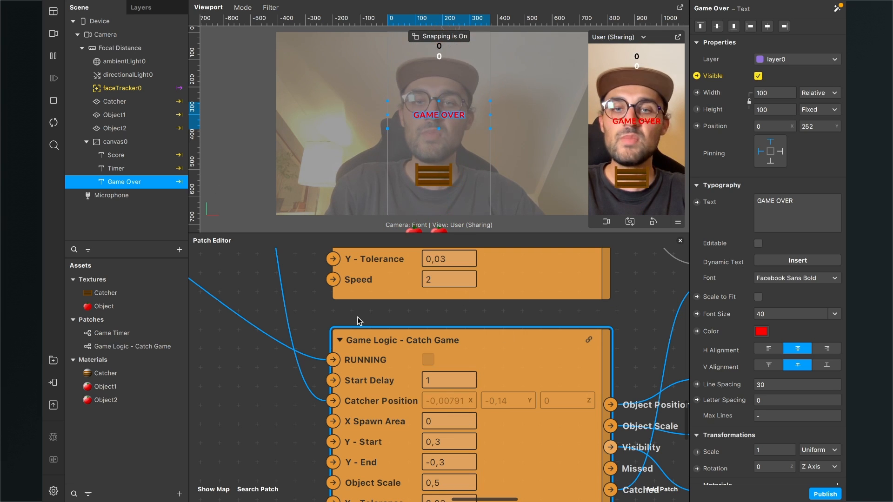
Set Y - Start to 0 in the upper Game Logic - Catch Game patch.
scroll(443, 350, "up", 3)
left_click(442, 315)
left_click(452, 314)
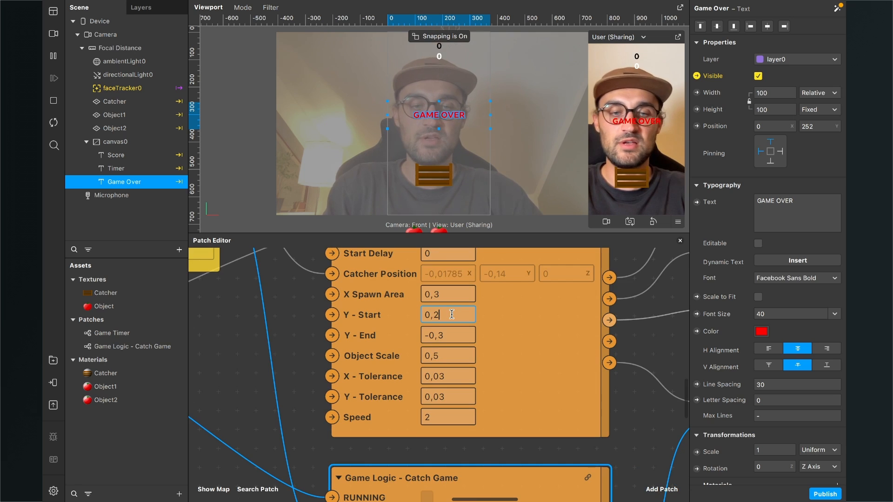
key("Return")
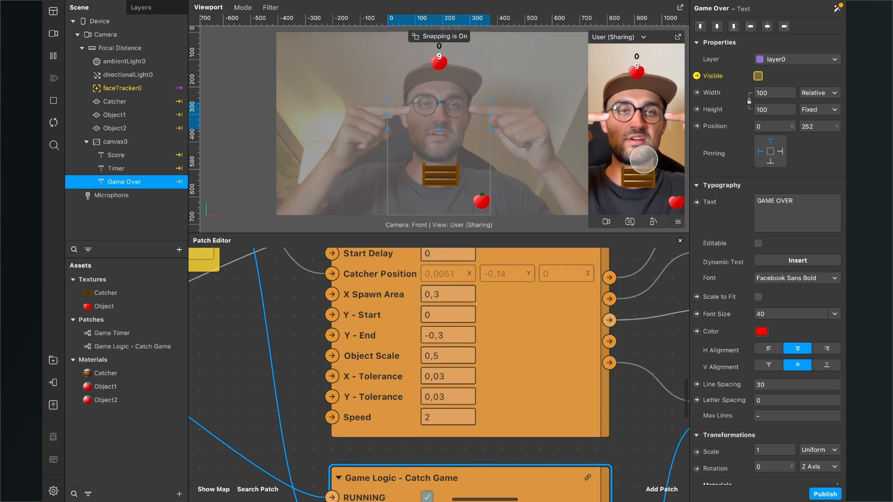
Set the lower Game Logic patch's X Spawn Area to 0,3 and its Y - Start to 0.
scroll(503, 356, "down", 5)
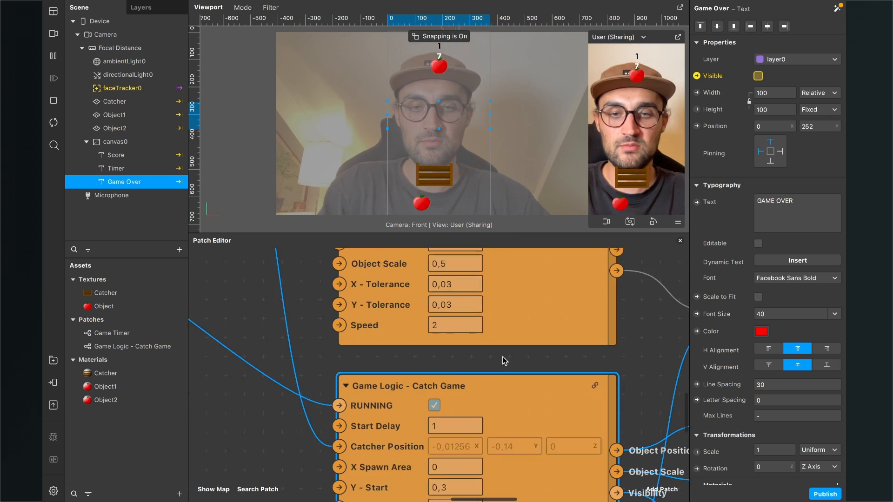
scroll(503, 357, "down", 2)
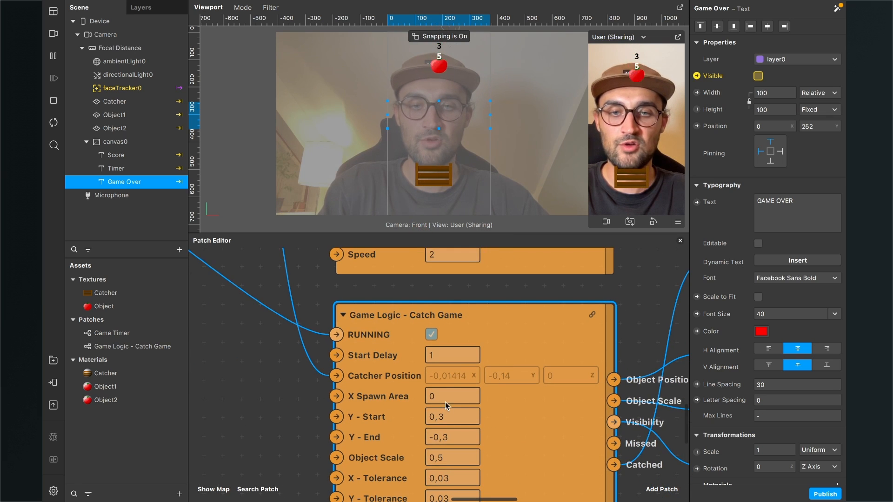
type("0,3")
key("Return")
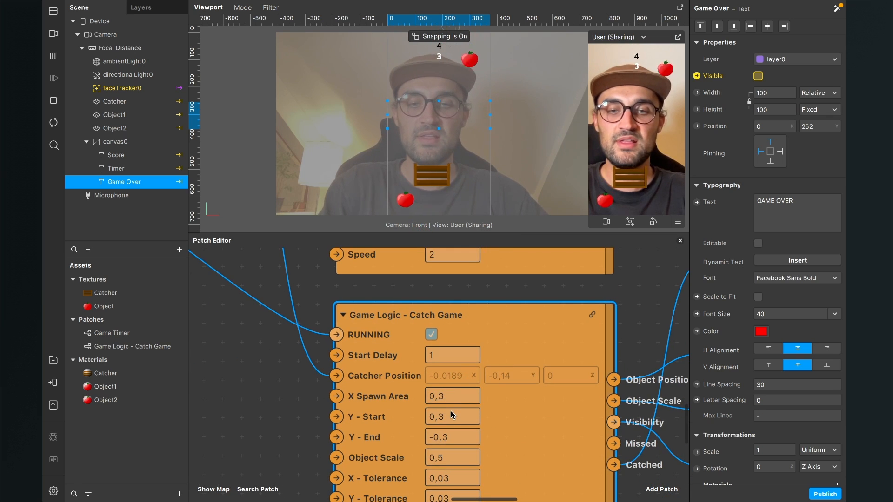
double_click(451, 411)
type("0")
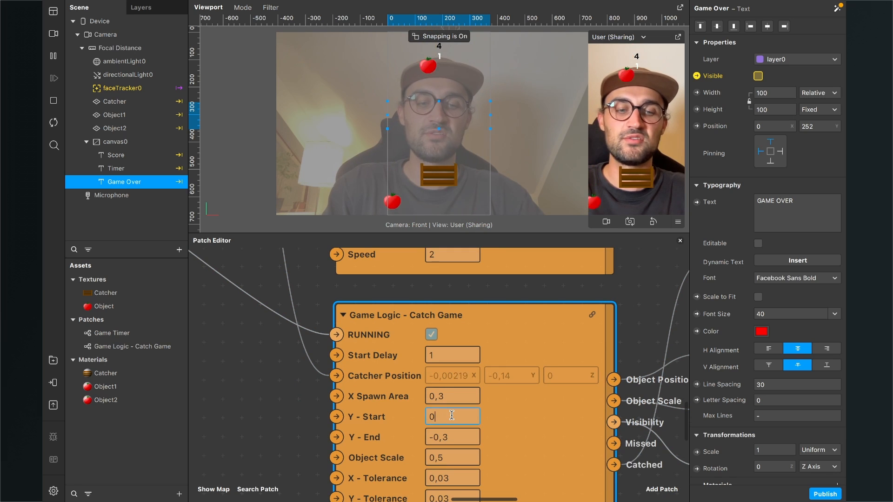
key("Return")
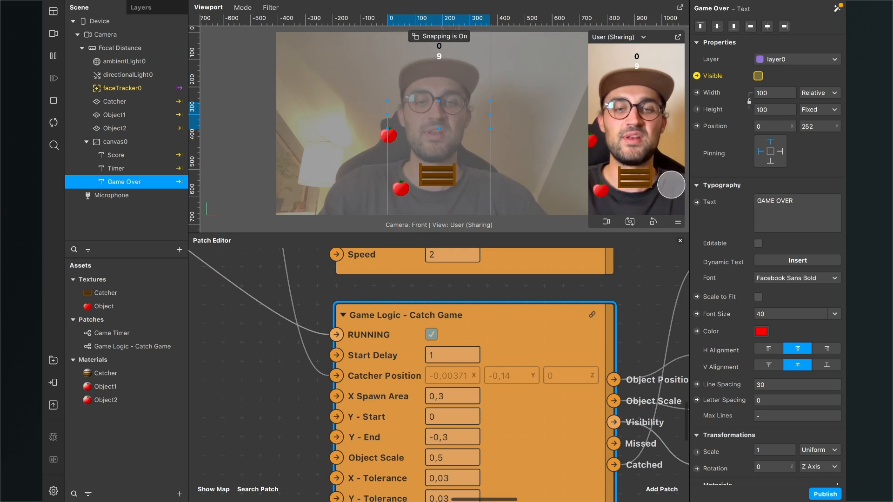
Restore Y - Start to 0,3 in both Game Logic - Catch Game patches.
double_click(462, 418)
type(",3")
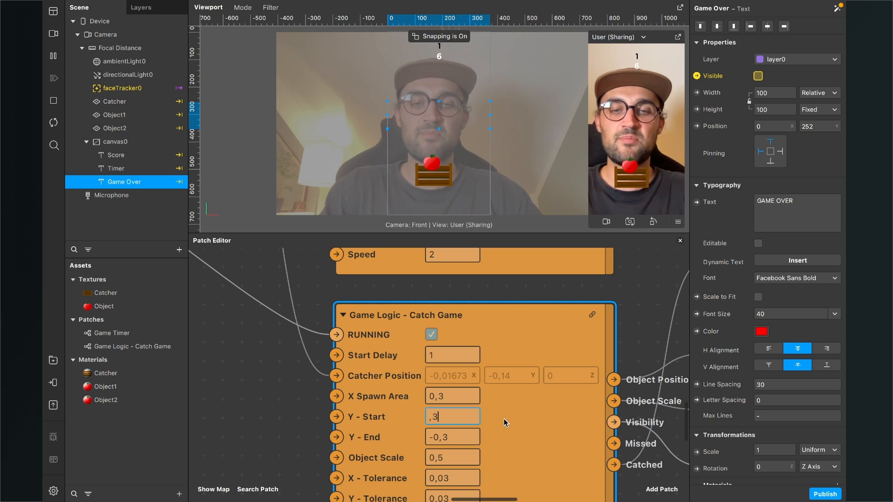
key("Return")
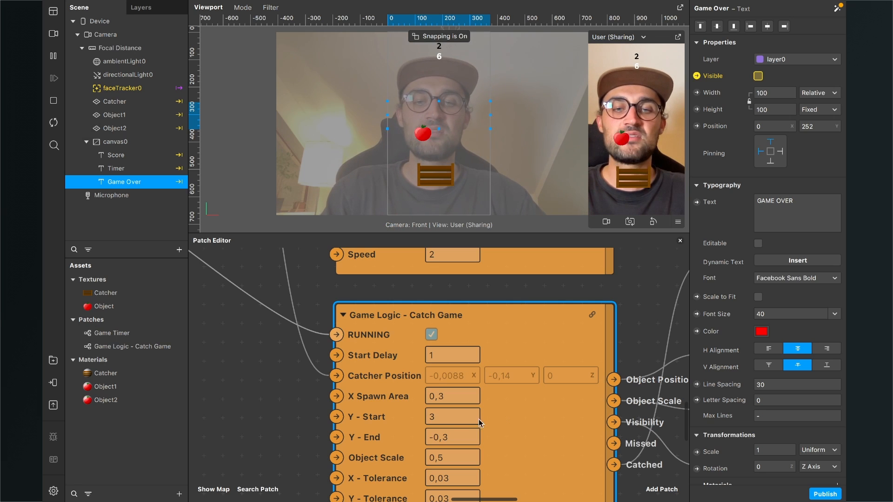
double_click(449, 417)
key("Return")
scroll(444, 353, "up", 5)
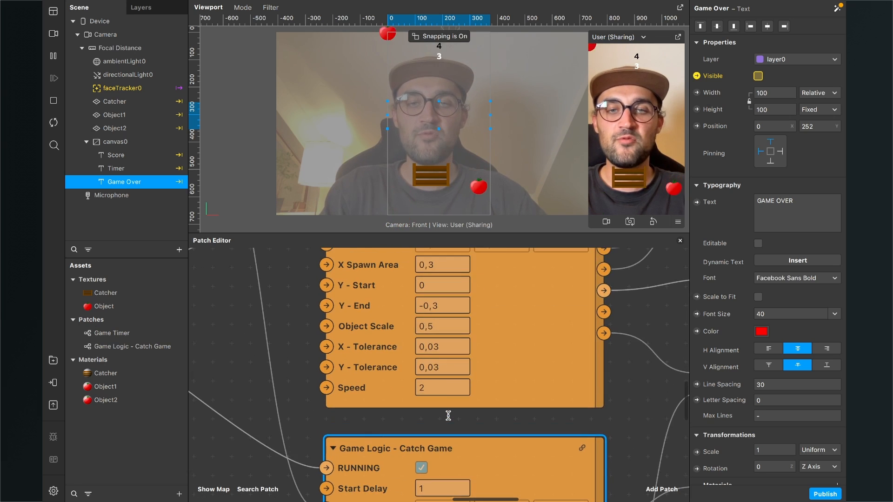
double_click(438, 327)
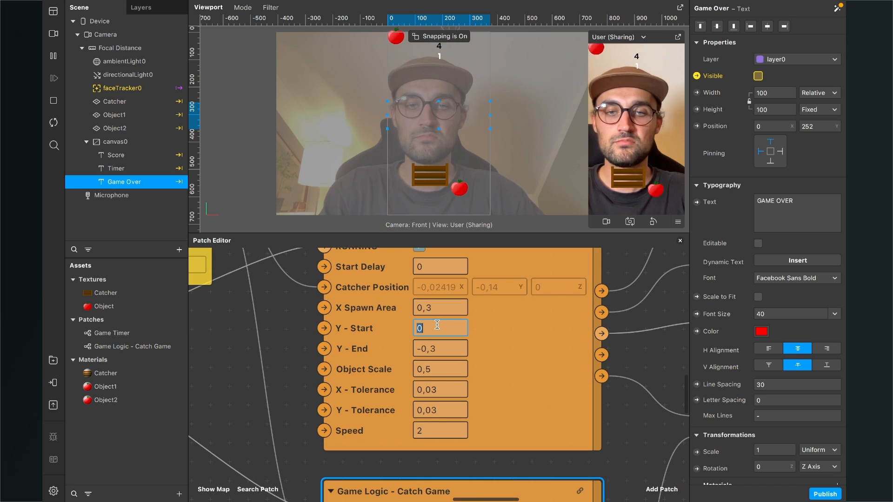
type("0,3")
key("Return")
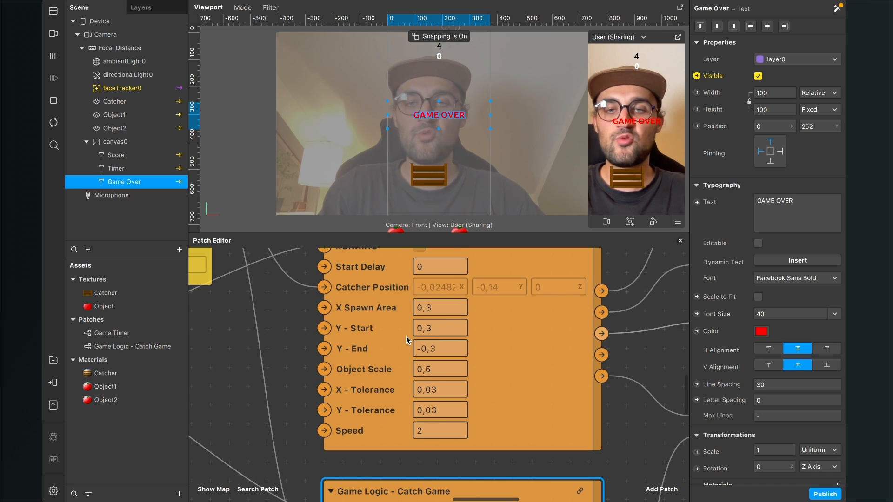
left_click_drag(276, 372, 425, 315)
left_click_drag(330, 332, 310, 363)
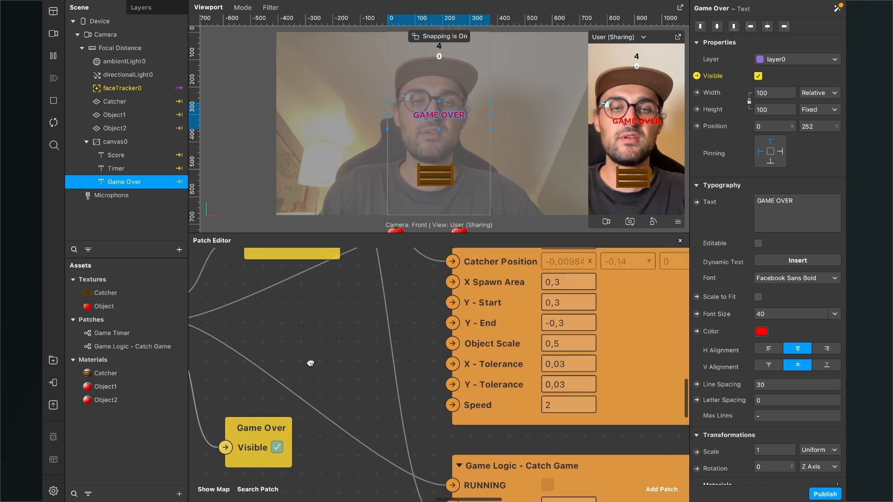
Review the remaining settings of both Game Logic - Catch Game patches and restart the effect preview.
scroll(310, 364, "down", 3)
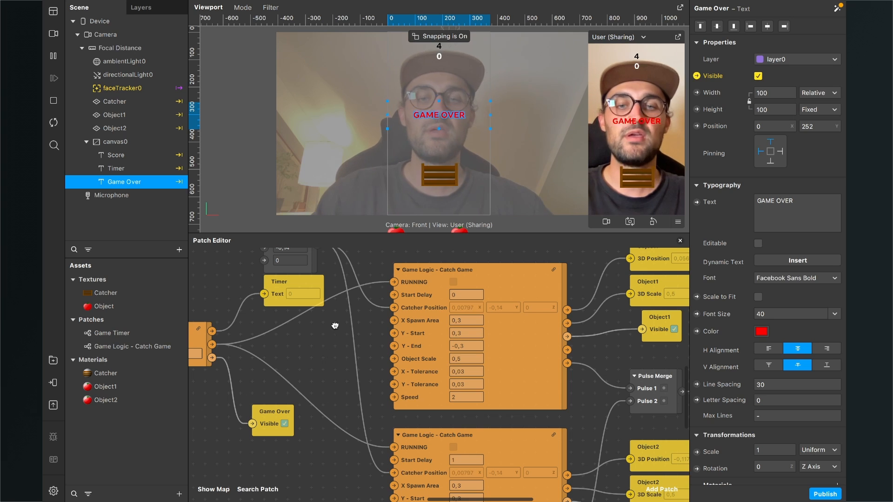
scroll(489, 426, "down", 2)
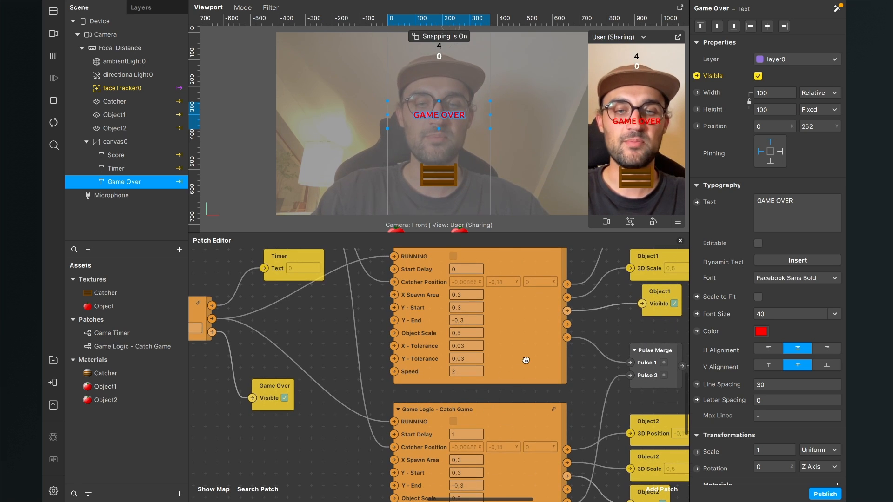
scroll(525, 361, "down", 2)
scroll(474, 325, "up", 3)
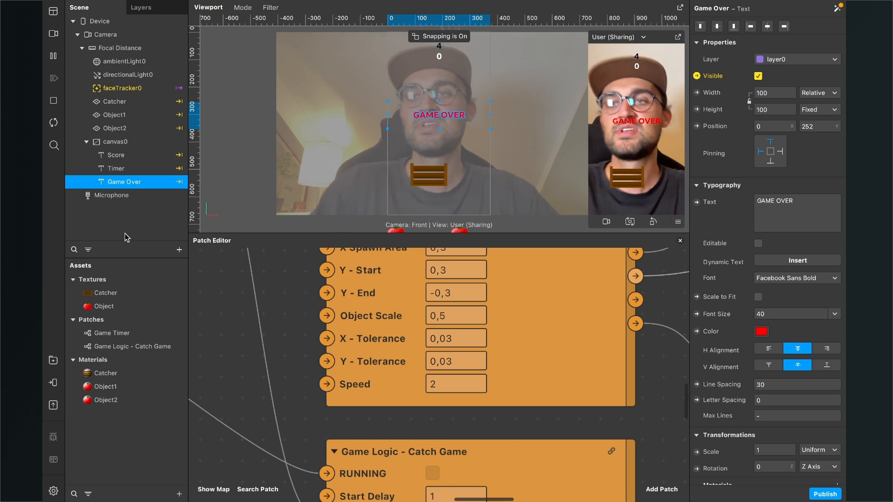
left_click(53, 125)
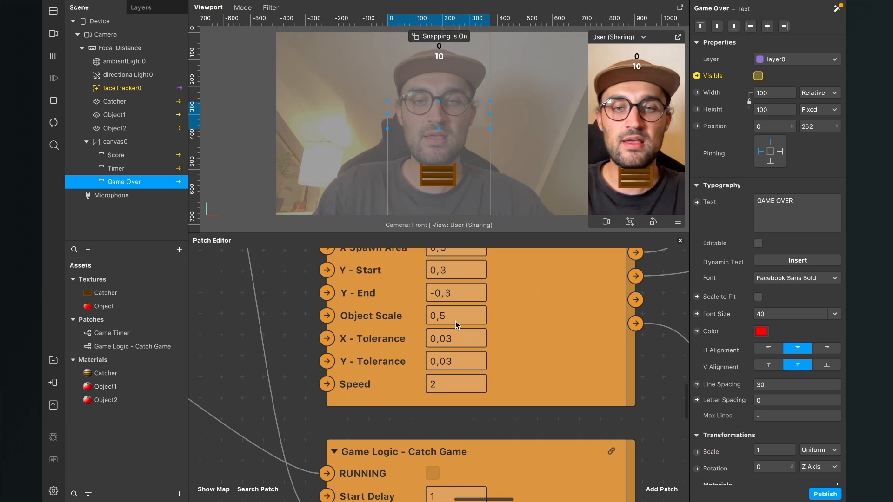
Set X - Tolerance to 0,08 in the upper Game Logic - Catch Game patch, restart the effect and play a test round.
left_click(456, 343)
key("Right")
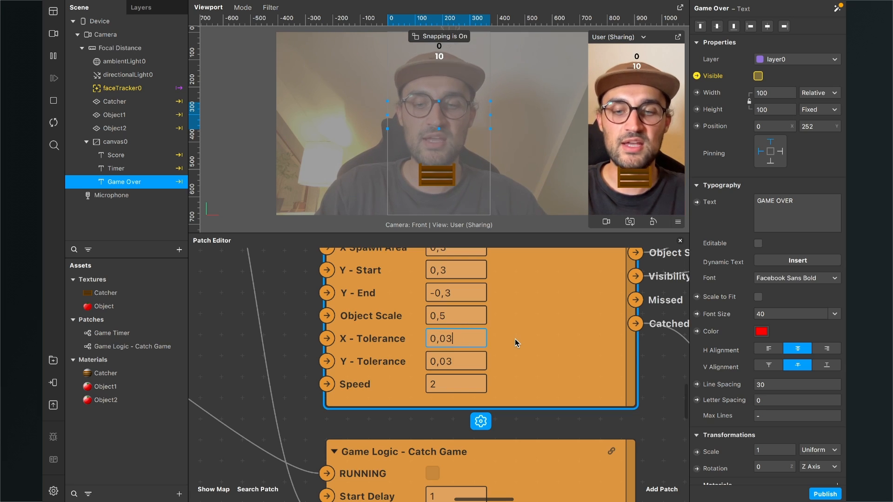
key("BackSpace")
key("BackSpace")
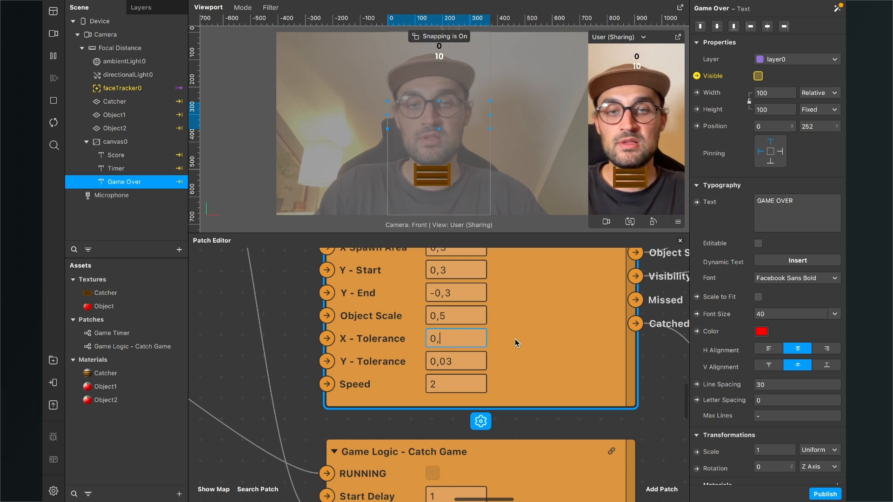
type("08")
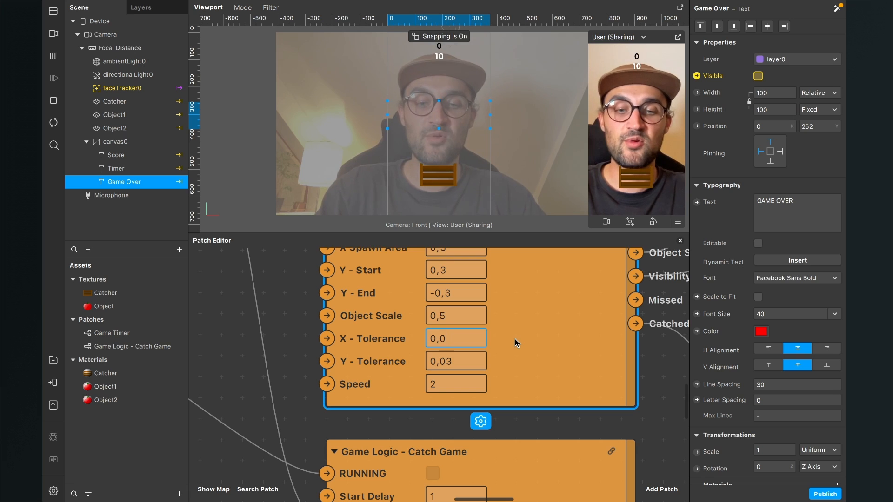
key("Return")
left_click(55, 122)
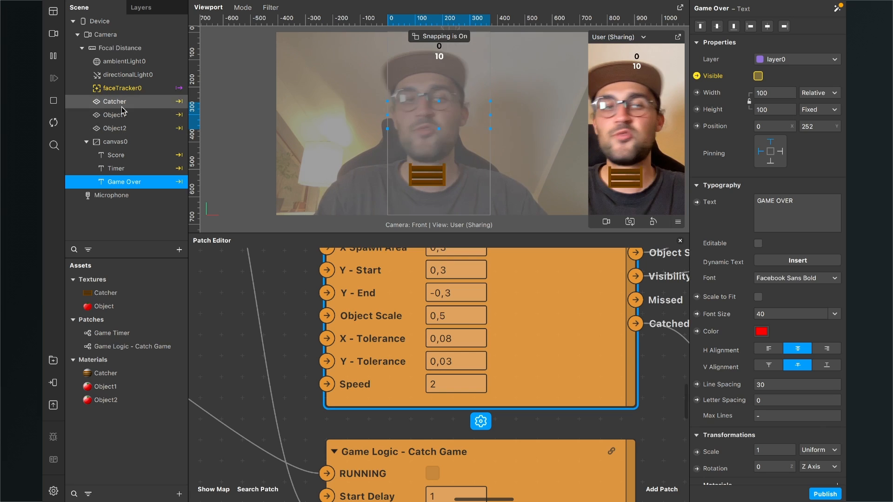
left_click(654, 165)
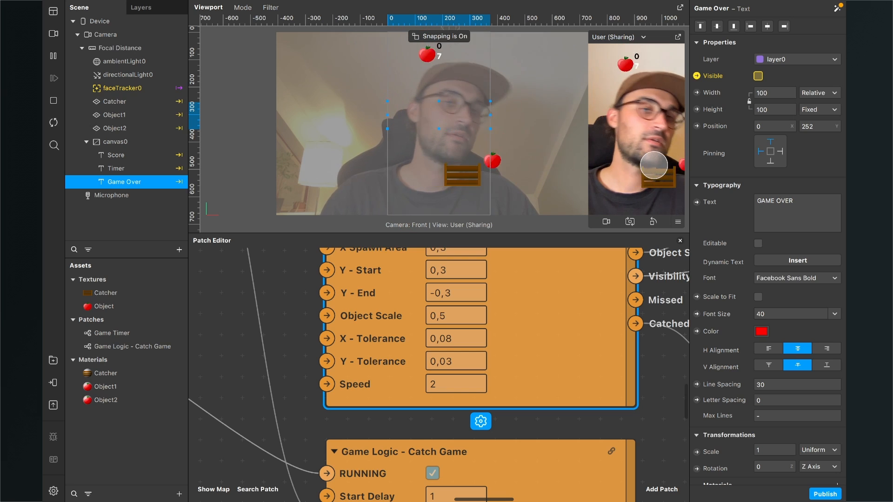
Set X - Tolerance to 0,08 in the lower Game Logic - Catch Game patch and restart the effect.
scroll(537, 289, "down", 3, "super")
scroll(537, 290, "down", 4)
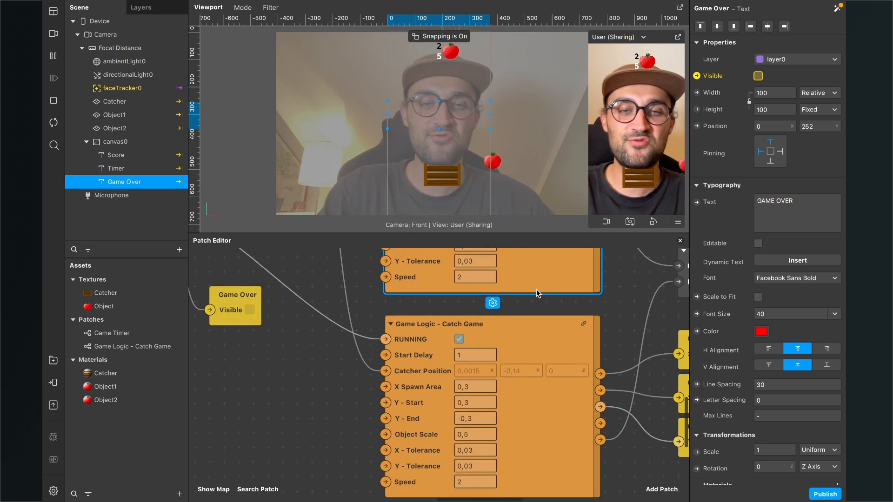
scroll(537, 290, "down", 2)
left_click(491, 414)
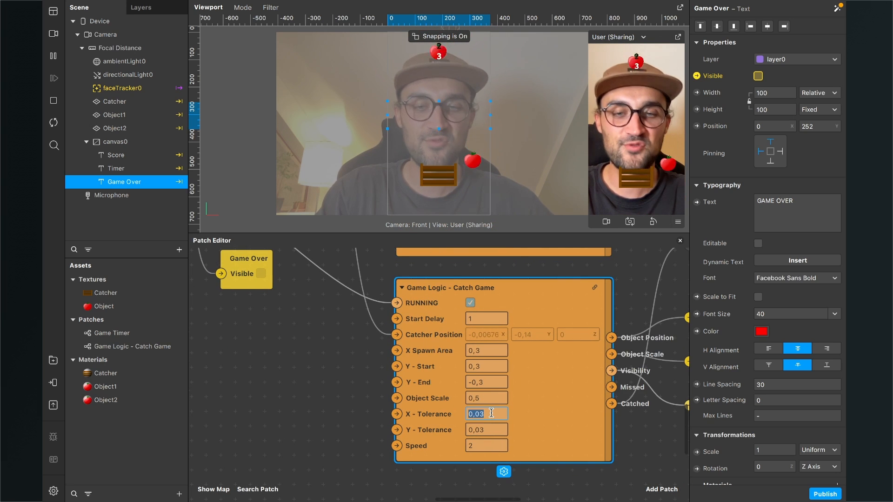
type("0,08")
key("Return")
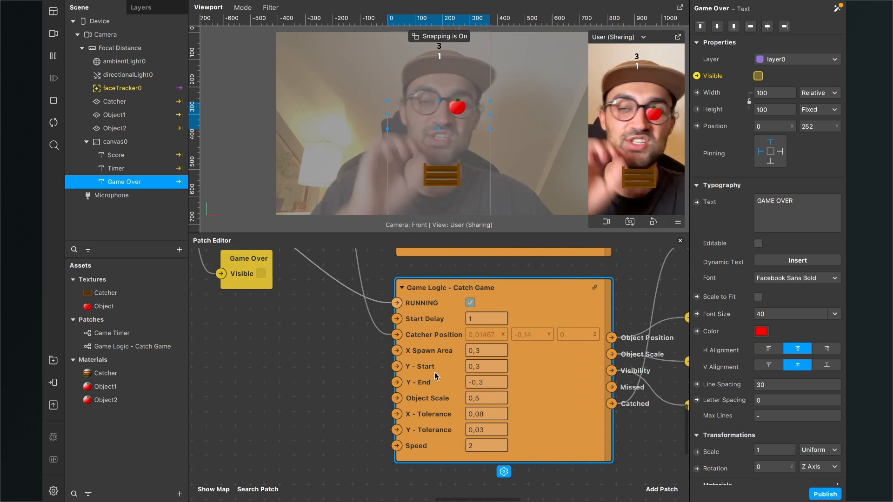
left_click(54, 123)
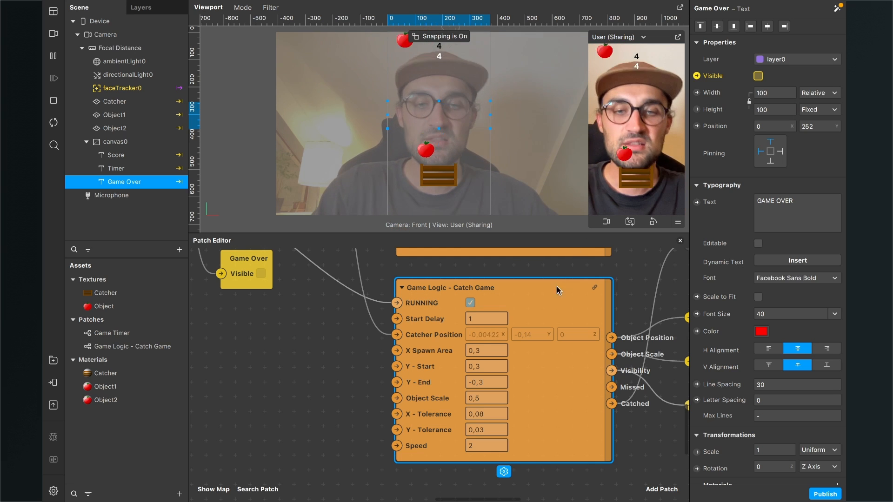
Set X - Tolerance to 0,06 in both the lower and the upper Game Logic - Catch Game patch.
scroll(516, 340, "up", 3)
left_click(481, 435)
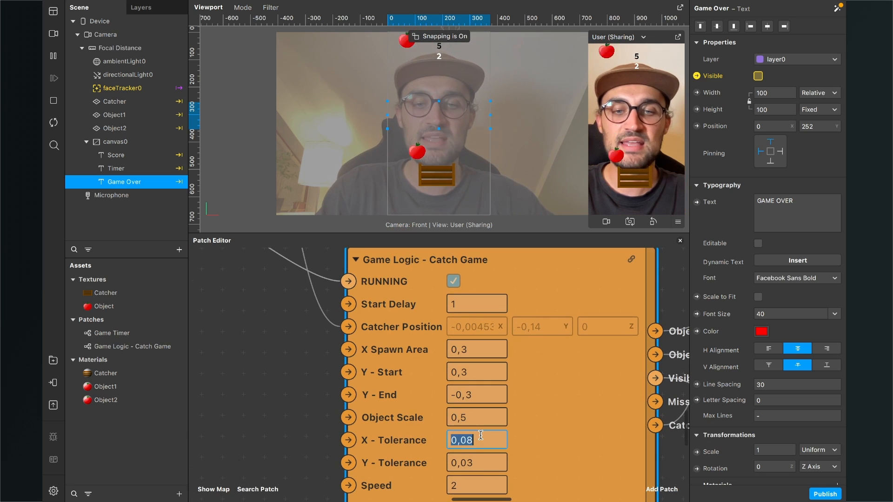
type("0,0")
scroll(481, 435, "down", 3)
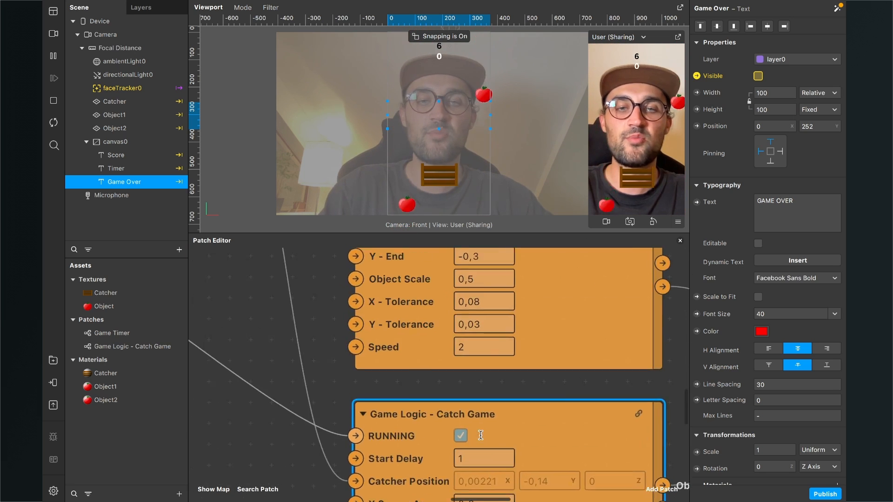
left_click(489, 303)
type("0,08")
key("Escape")
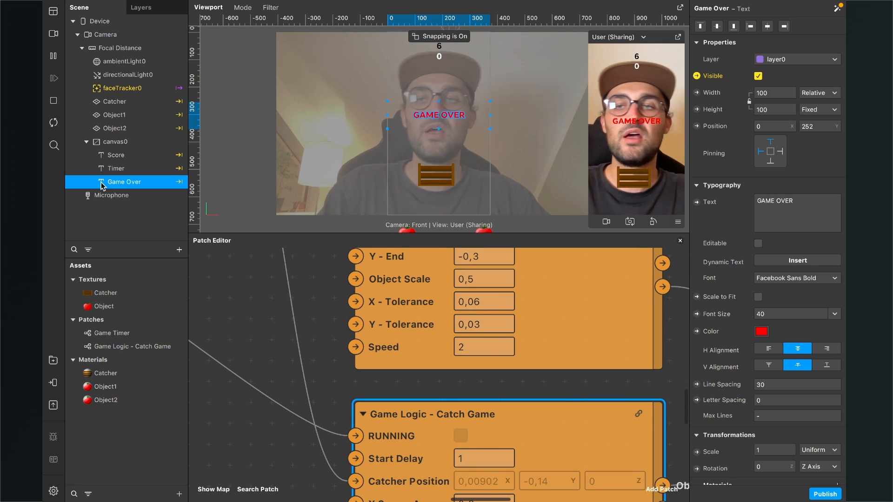
Set Y - Tolerance to 0,1 in both the upper and the lower Game Logic - Catch Game patch.
left_click(497, 326)
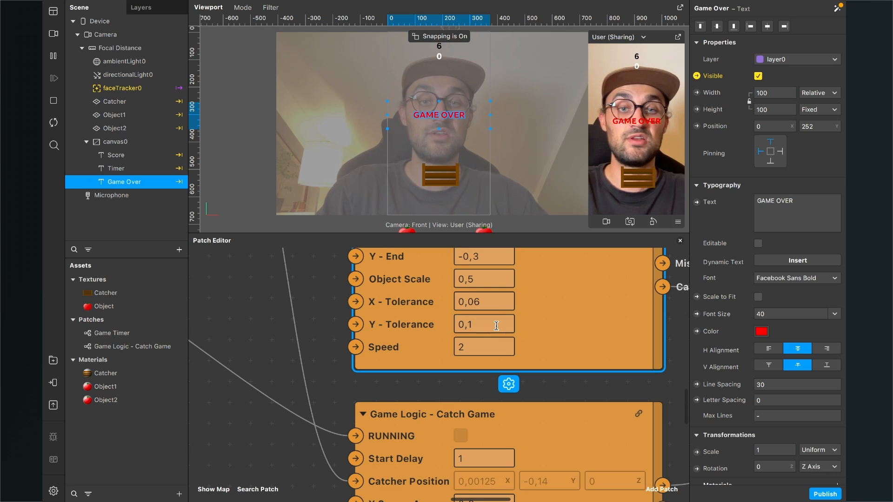
type("0,1")
scroll(484, 333, "down", 5)
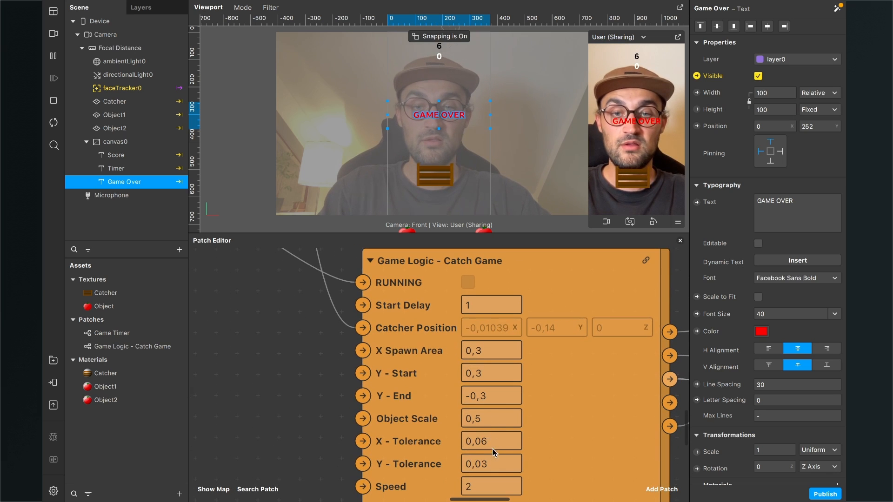
left_click(495, 464)
key("BackSpace")
key("BackSpace")
type("1")
key("Return")
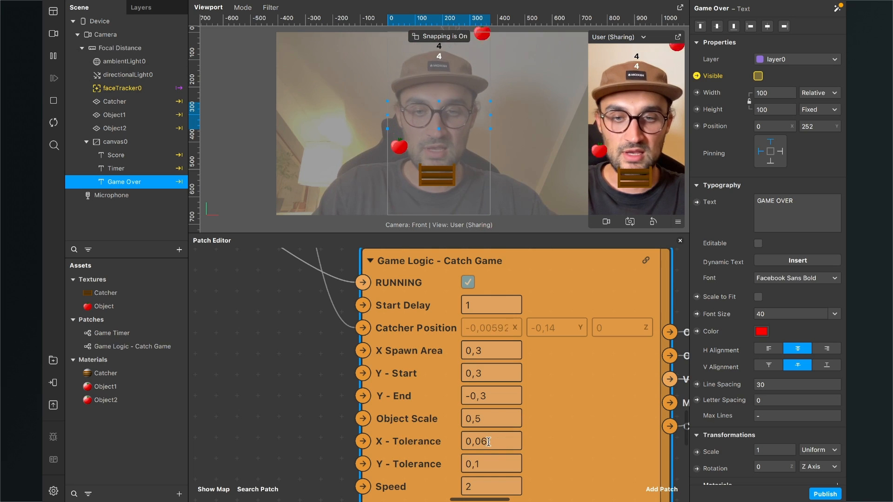
Restore Y - Tolerance to 0,03 in the lower and the upper Game Logic - Catch Game patch.
left_click(488, 463)
type("0,")
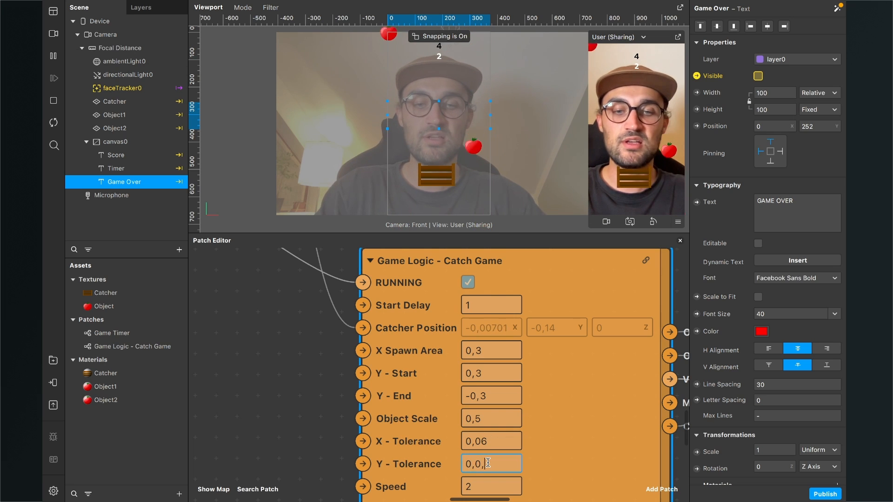
type("7")
key("Return")
scroll(487, 409, "down", 4)
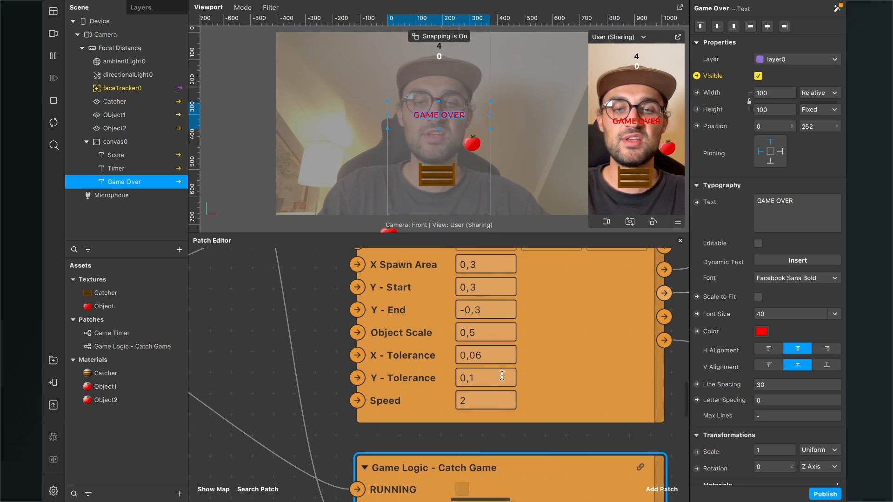
double_click(487, 356)
left_click(486, 378)
left_click(486, 378)
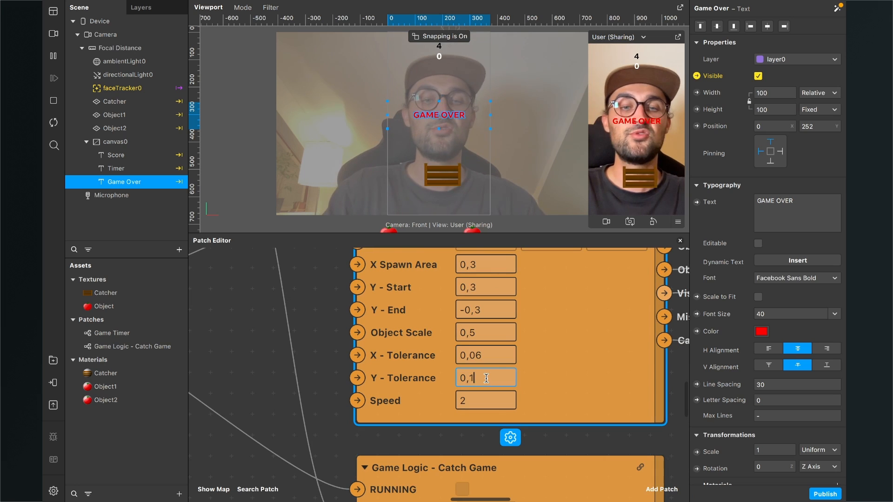
type("3")
key("Return")
Set Speed to 1 in both the upper and the lower Game Logic - Catch Game patch.
scroll(508, 365, "down", 5)
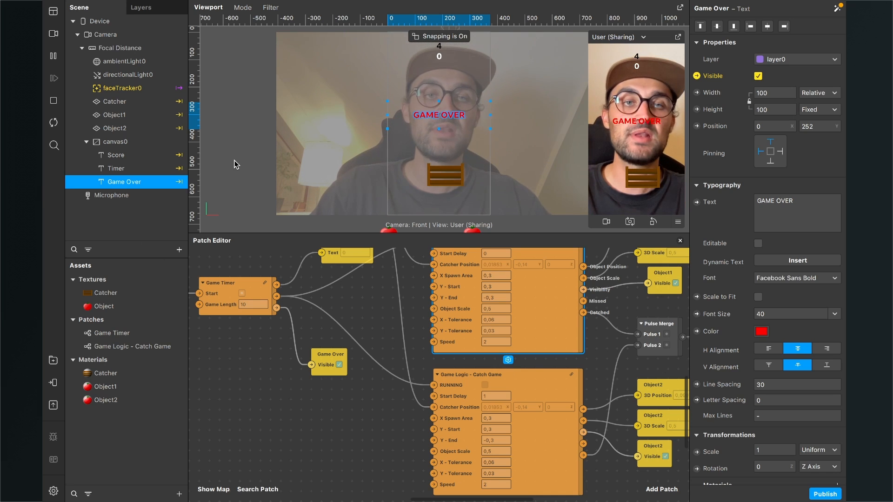
scroll(479, 352, "up", 4)
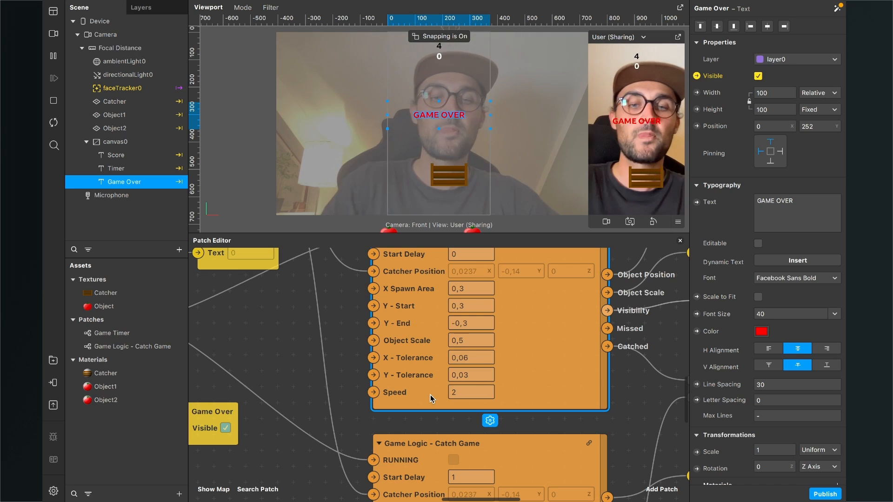
scroll(501, 346, "down", 5)
scroll(431, 398, "up", 3)
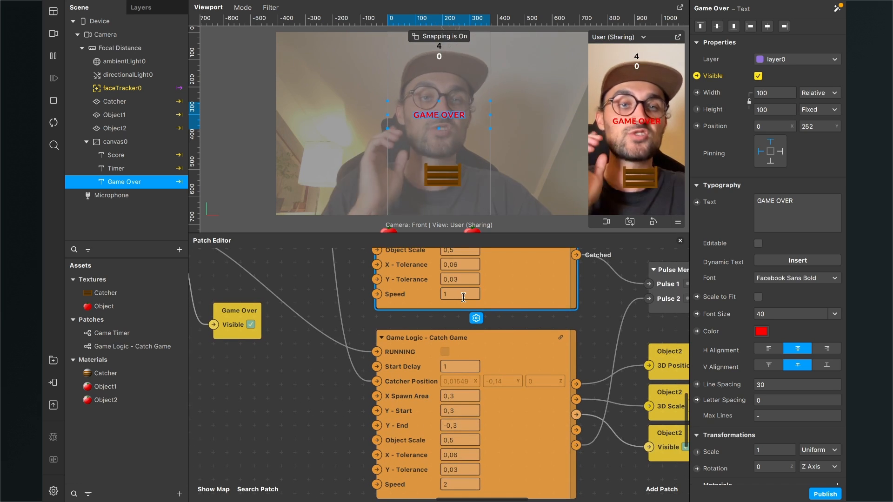
scroll(464, 297, "down", 3)
left_click(463, 418)
key("BackSpace")
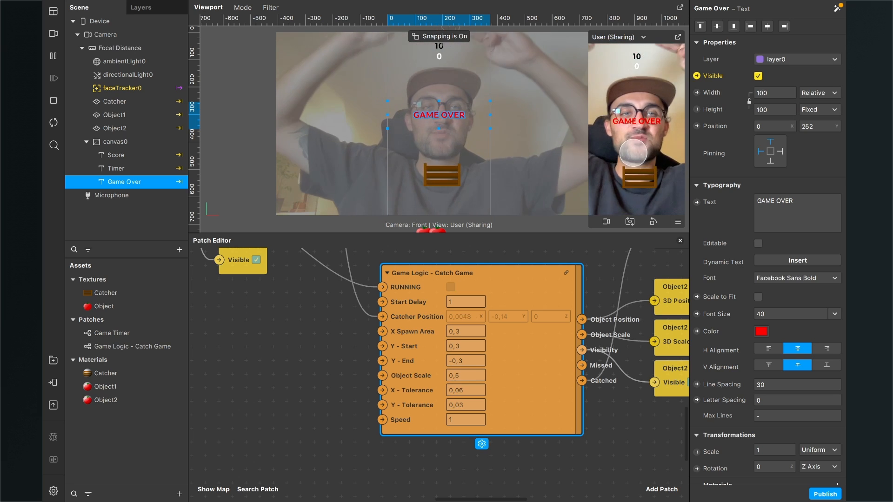
Set the lower Game Logic - Catch Game patch's Start Delay to 0,5 and restart the effect for a test.
left_click(469, 302)
type("0,5")
key("Return")
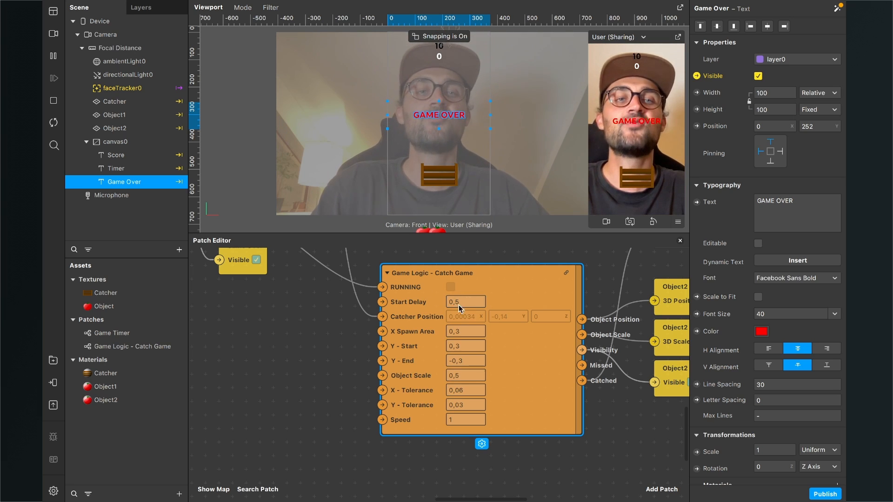
left_click(53, 123)
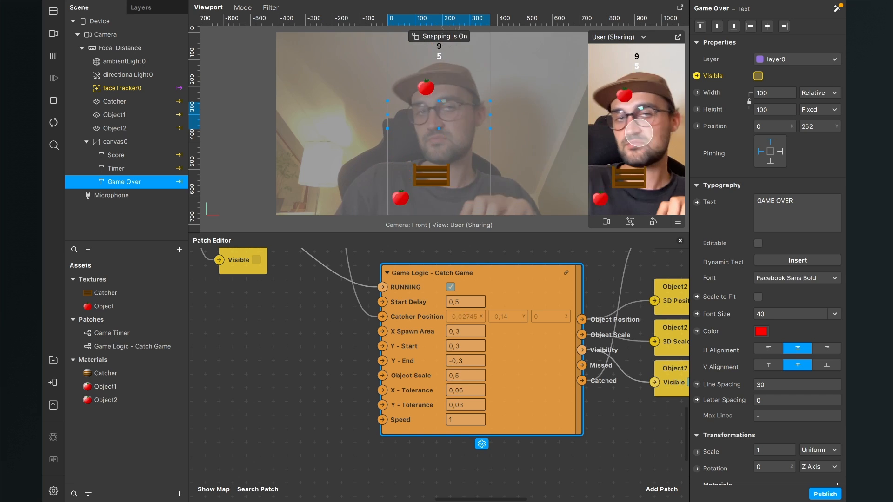
Restore Speed to 2 in the lower and the upper Game Logic - Catch Game patch and restart the effect.
left_click(466, 420)
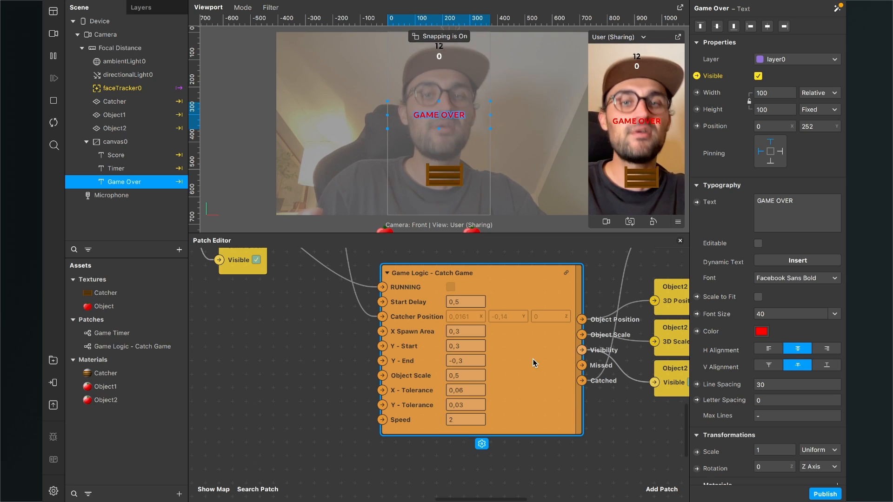
scroll(534, 363, "up", 5)
left_click(459, 367)
type("2")
key("Return")
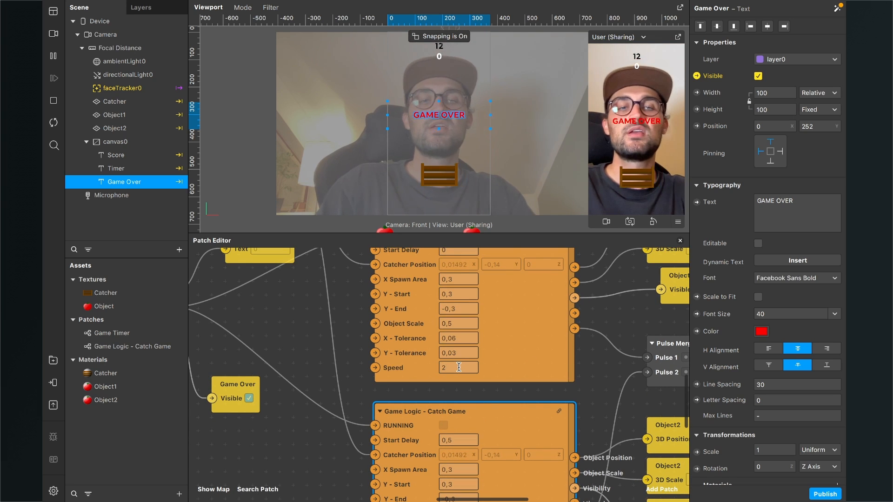
left_click(57, 126)
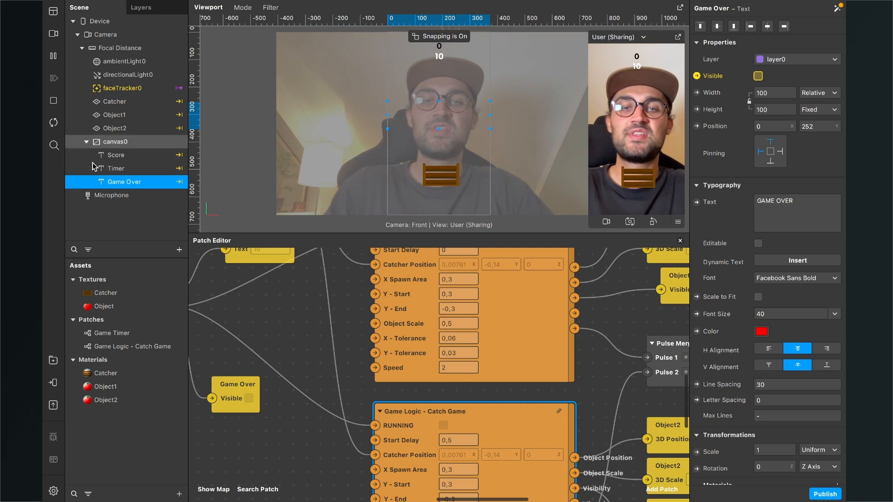
Examine the complete patch graph and start a test round in the preview.
scroll(478, 334, "down", 2)
scroll(478, 334, "left", 5)
scroll(478, 334, "up", 3)
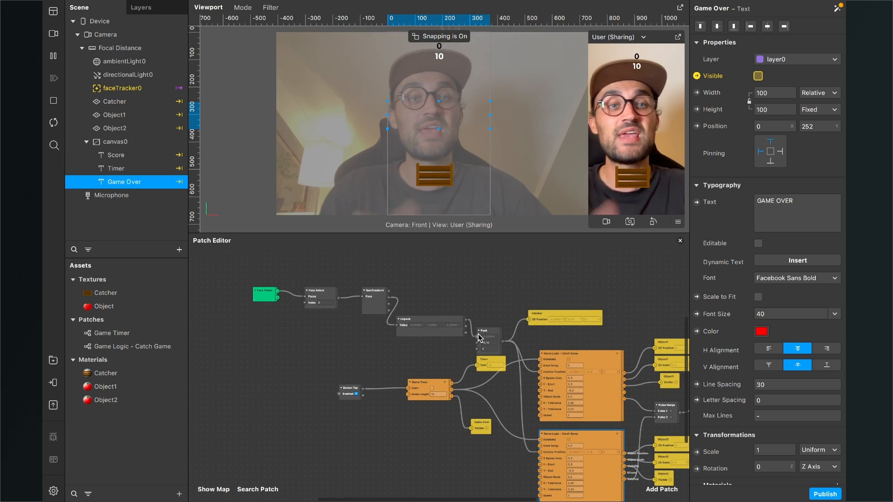
scroll(478, 334, "right", 8)
scroll(478, 334, "down", 1)
scroll(478, 334, "left", 4)
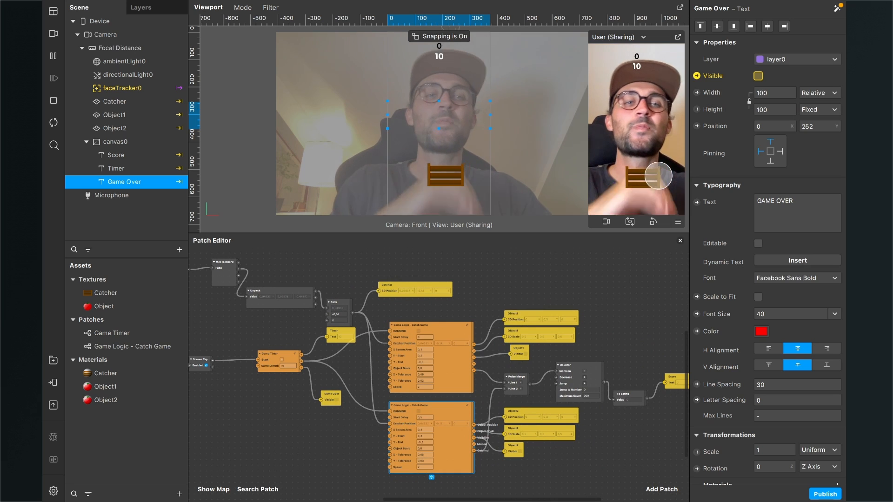
left_click(659, 175)
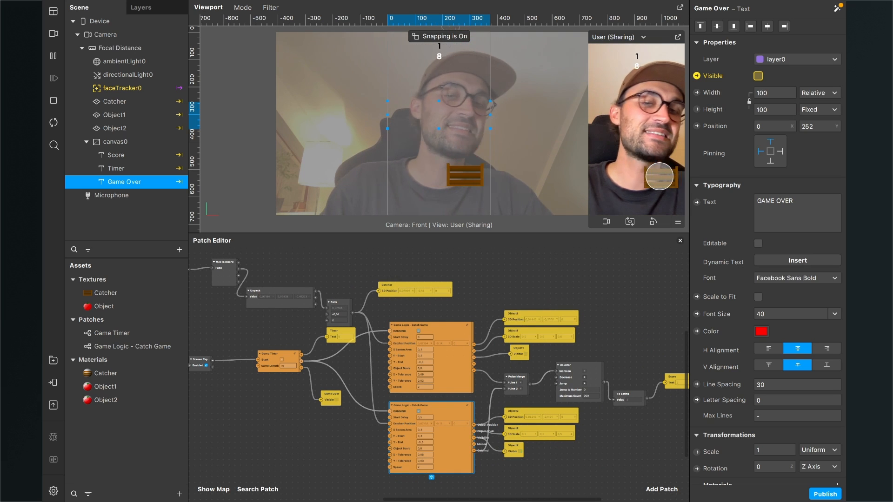
Restore the lower Game Logic - Catch Game patch's Start Delay to 1 and restart the effect.
scroll(429, 396, "up", 5, "ctrl")
double_click(440, 419)
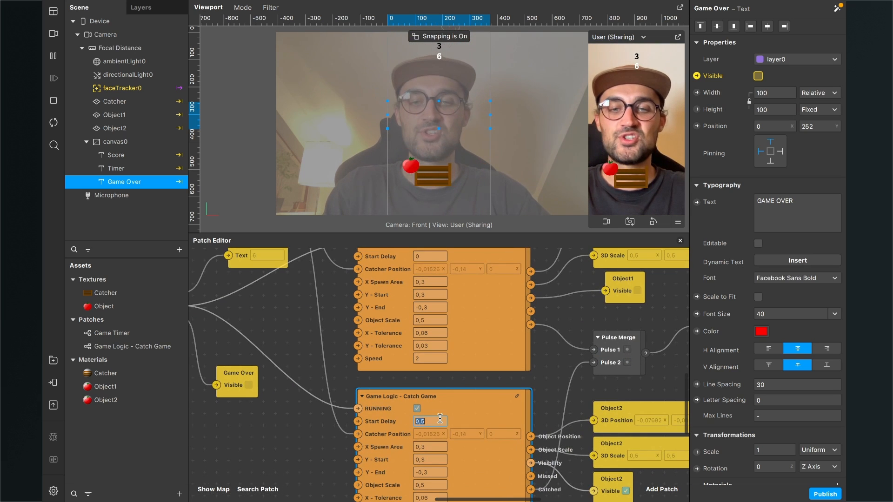
type("1")
left_click(51, 123)
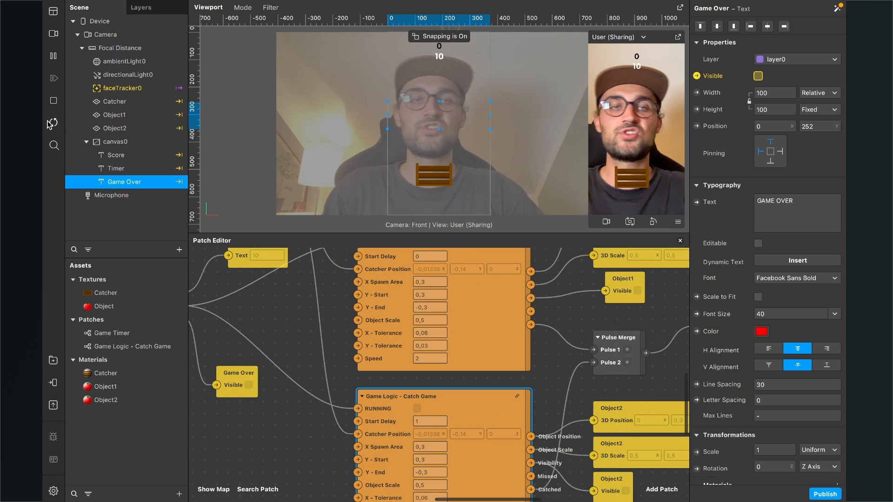
scroll(431, 443, "left", 5)
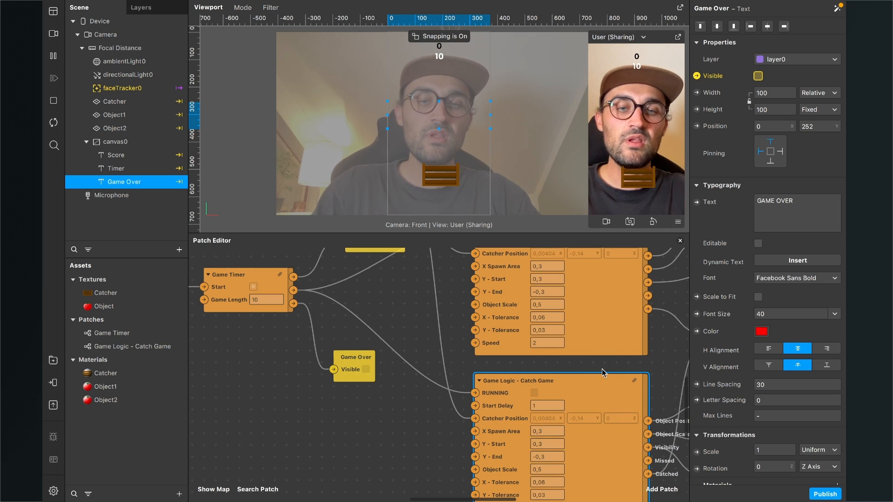
scroll(554, 395, "down", 3)
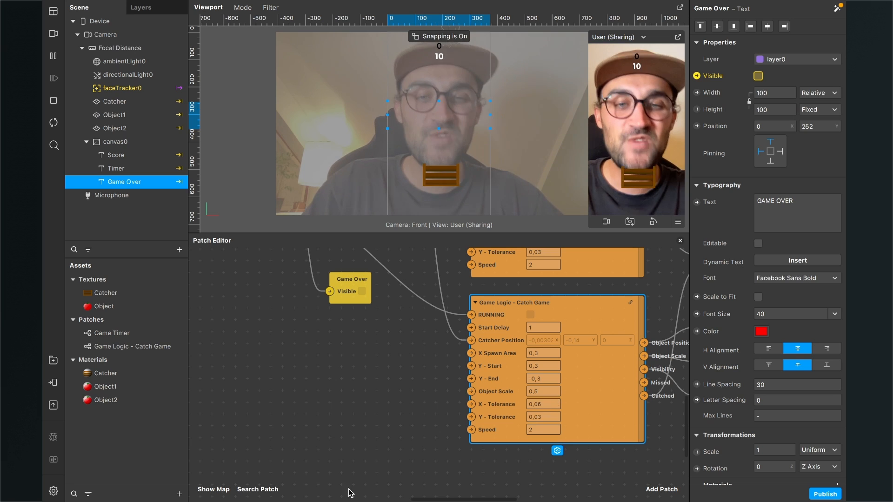
scroll(414, 349, "down", 5)
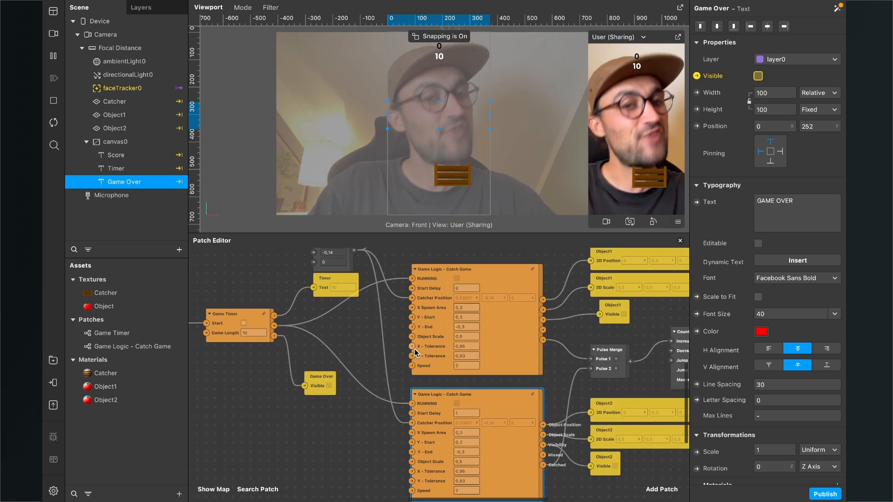
scroll(414, 349, "left", 1)
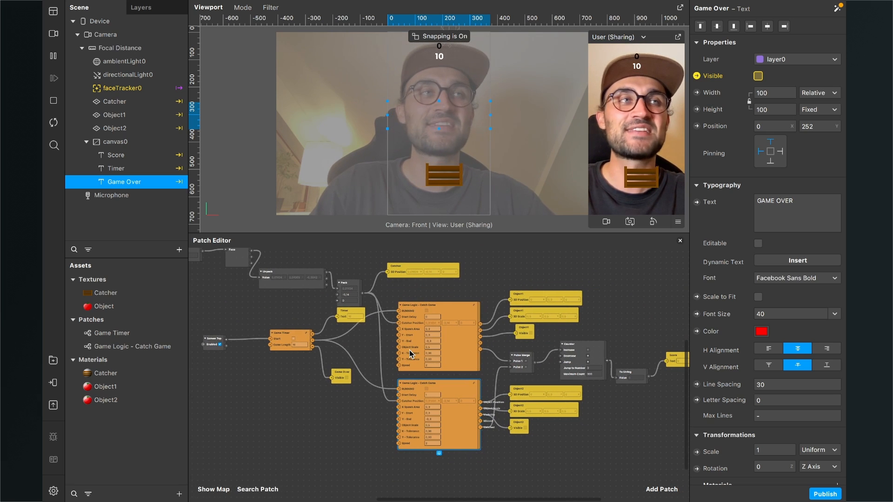